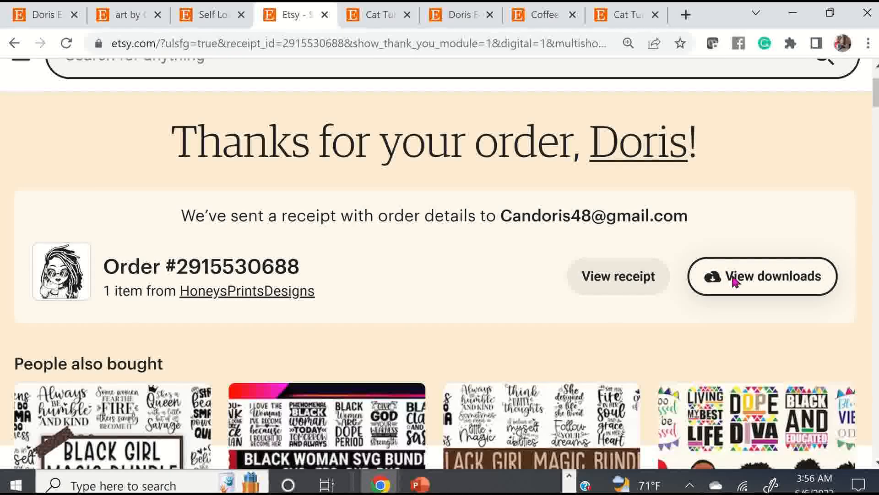
- Open the downloads for the Etsy order and download the womenssvg2.zip file
click(731, 278)
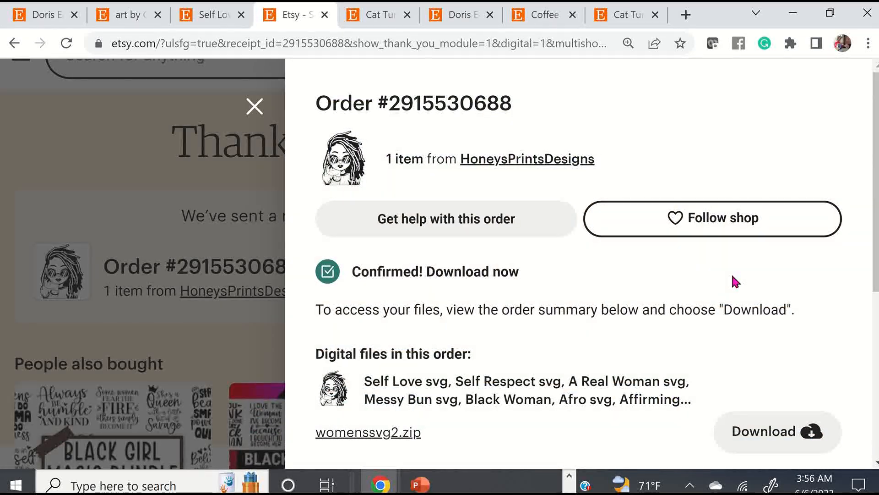
scroll(661, 305, down, 2)
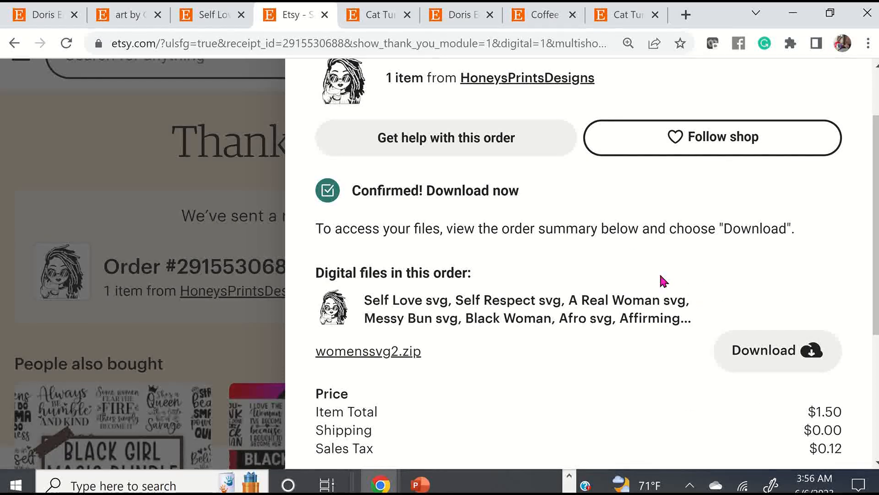
click(770, 354)
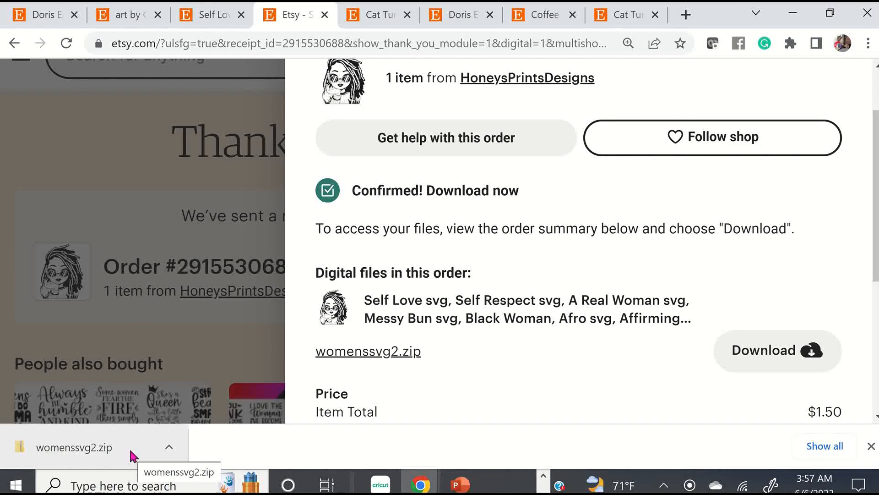
- Switch to Cricut Design Space and start a new project, saving the current earring design first
click(544, 478)
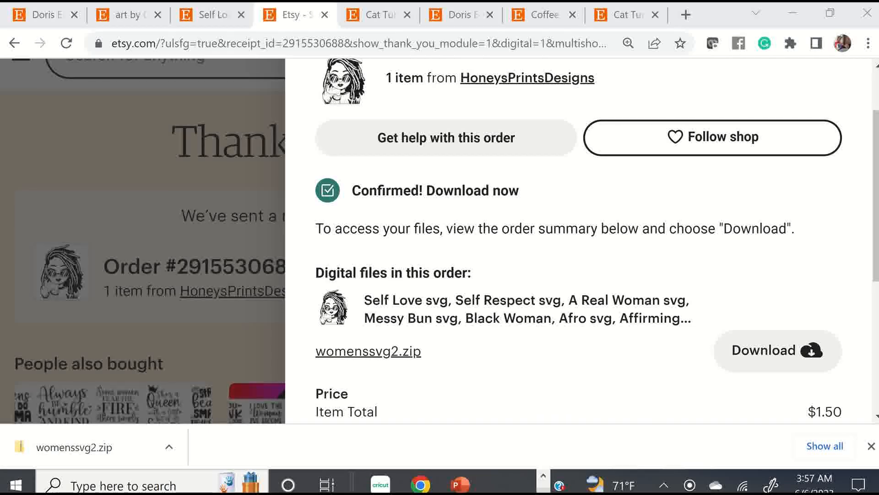
click(380, 486)
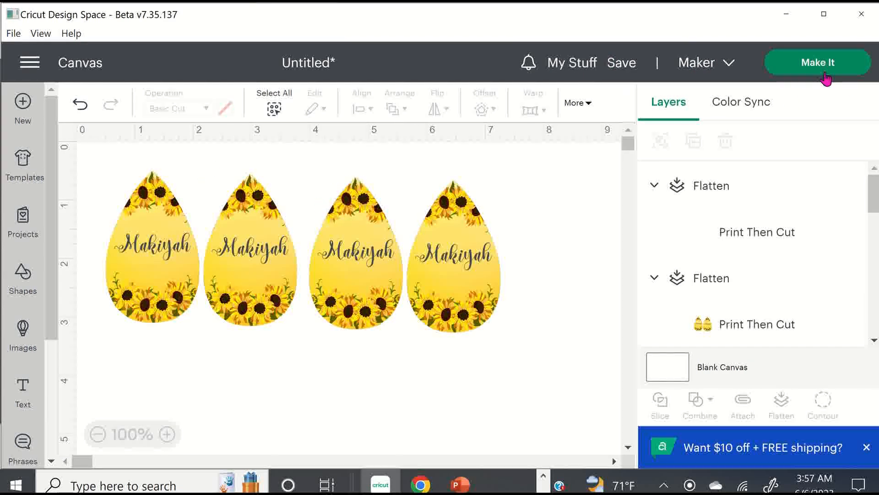
click(33, 118)
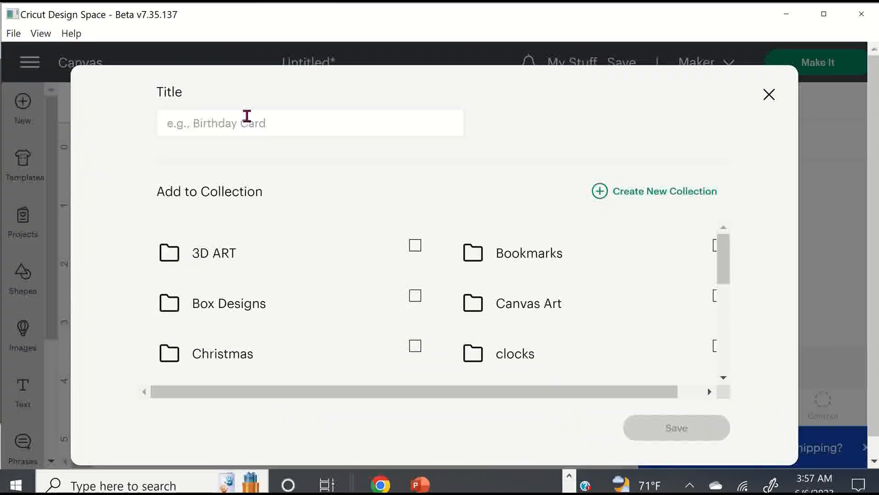
- Save the project in the EARRINGS collection, titled with the name on the design followed by "earrings"
click(245, 115)
text(makiya)
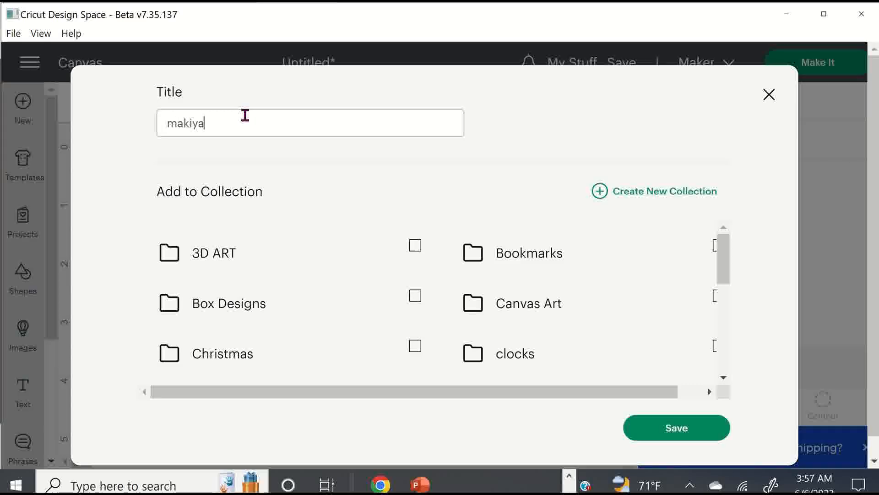
text(h earrings)
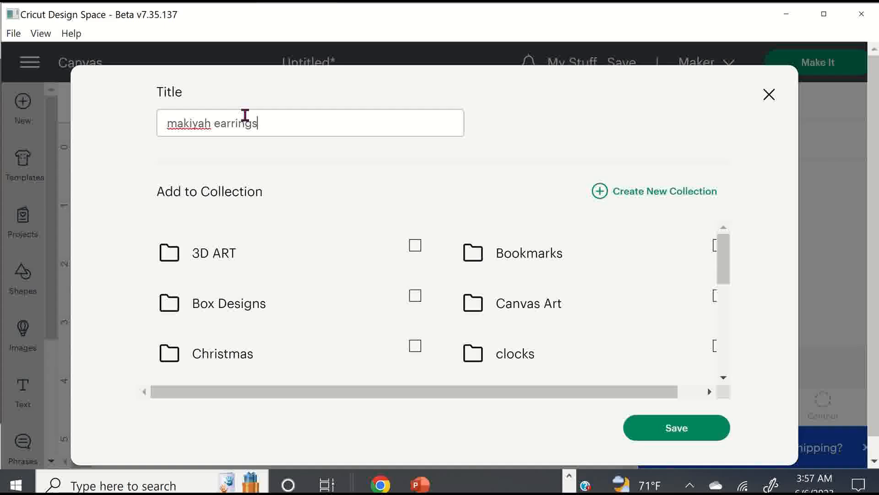
scroll(397, 206, down, 1)
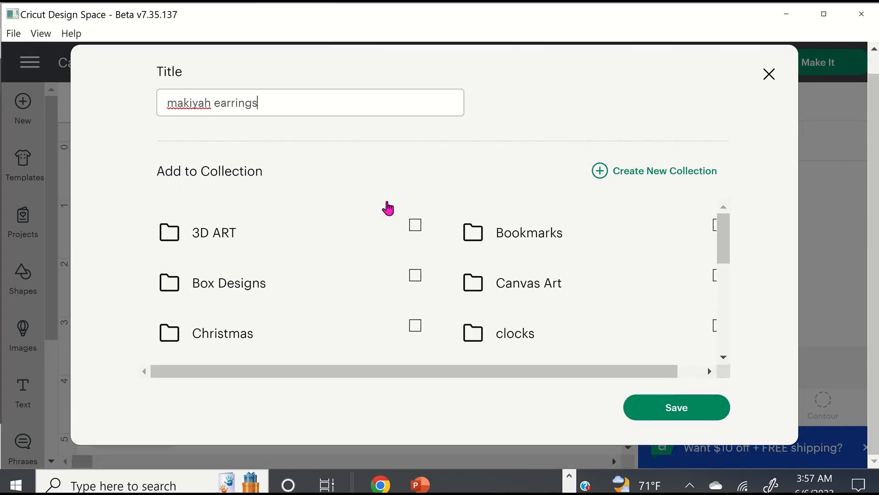
drag(720, 251, 721, 279)
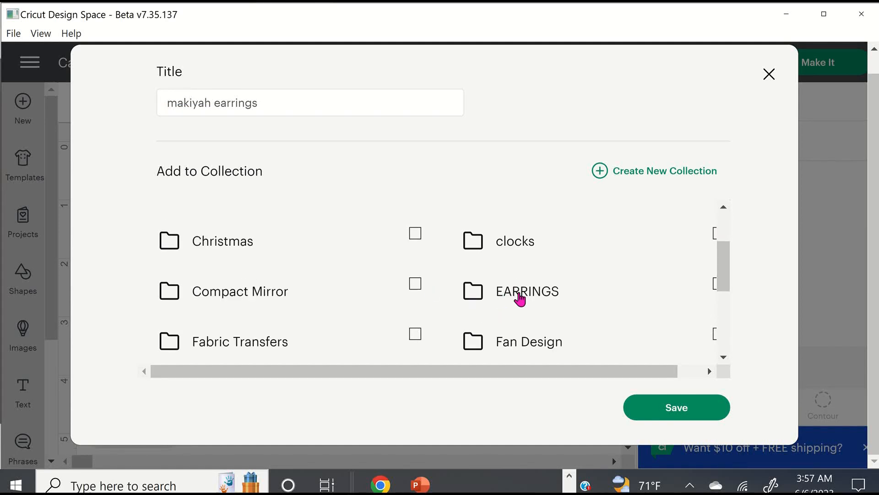
click(522, 299)
scroll(627, 344, right, 1)
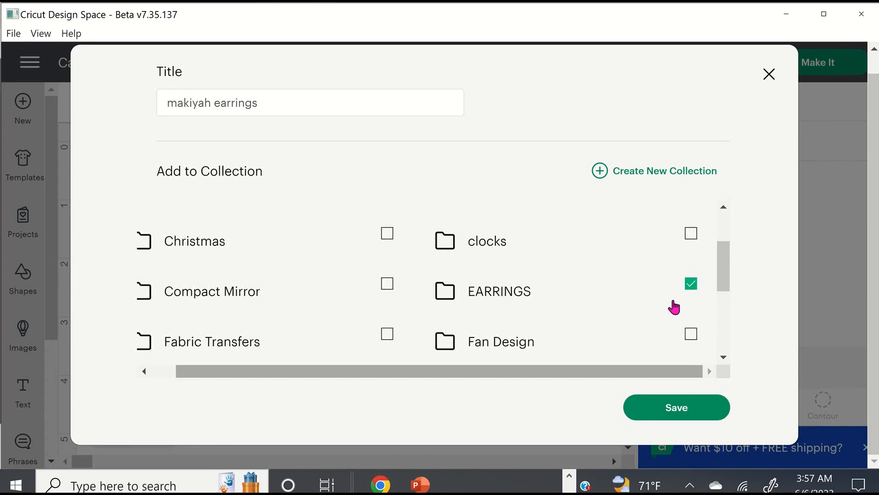
click(706, 415)
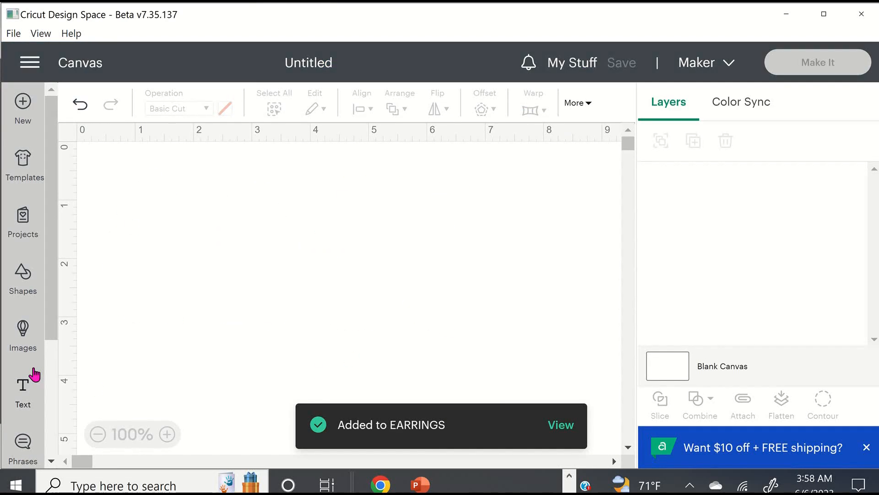
- Start an image upload for the blank canvas and browse the computer for a file
scroll(30, 357, down, 3)
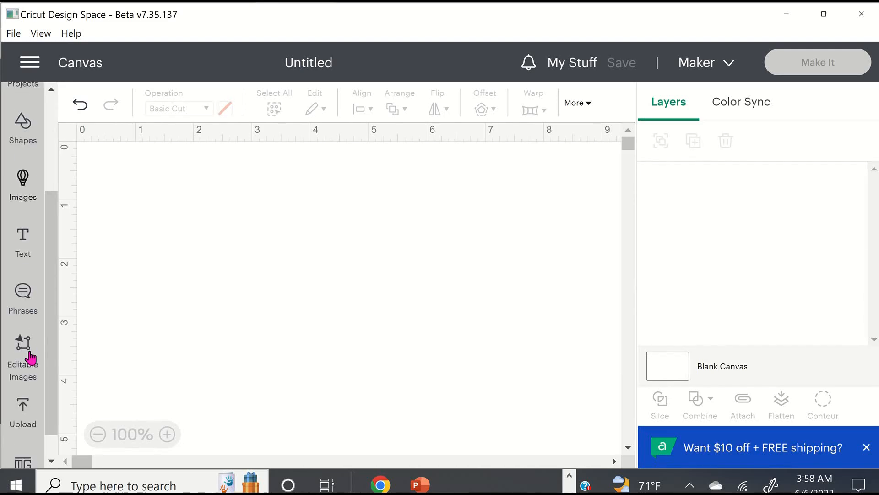
click(31, 410)
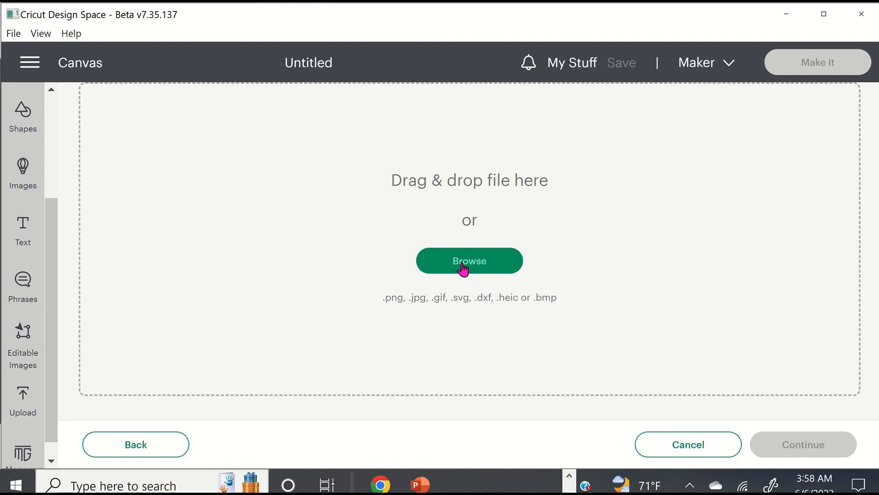
click(465, 267)
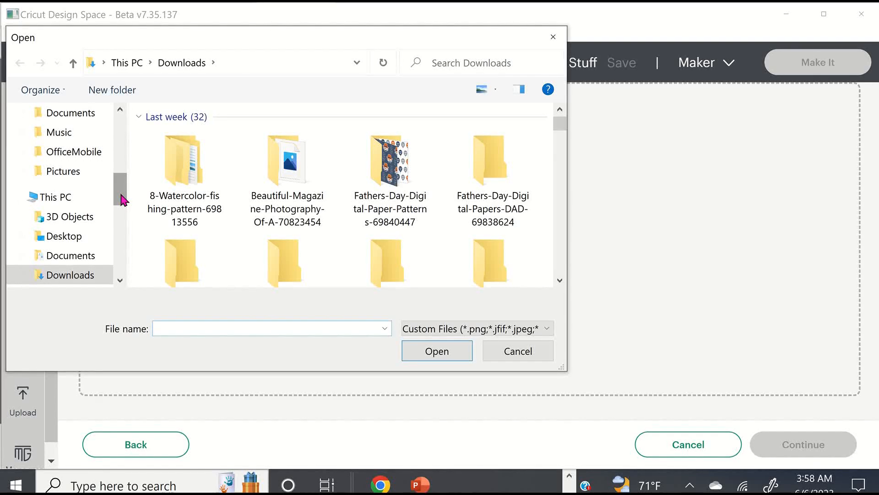
- Look through the Downloads and Desktop folders for the downloaded SVG files, closing the file browser when done
drag(123, 200, 122, 137)
click(69, 166)
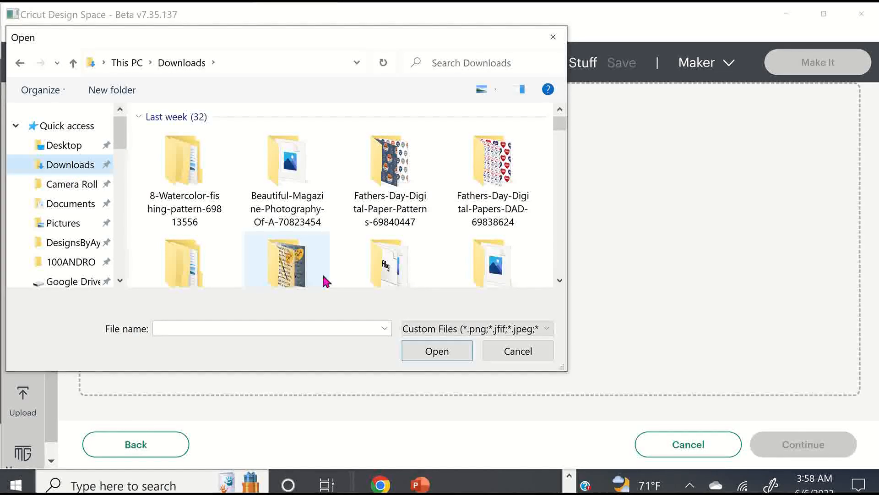
click(63, 147)
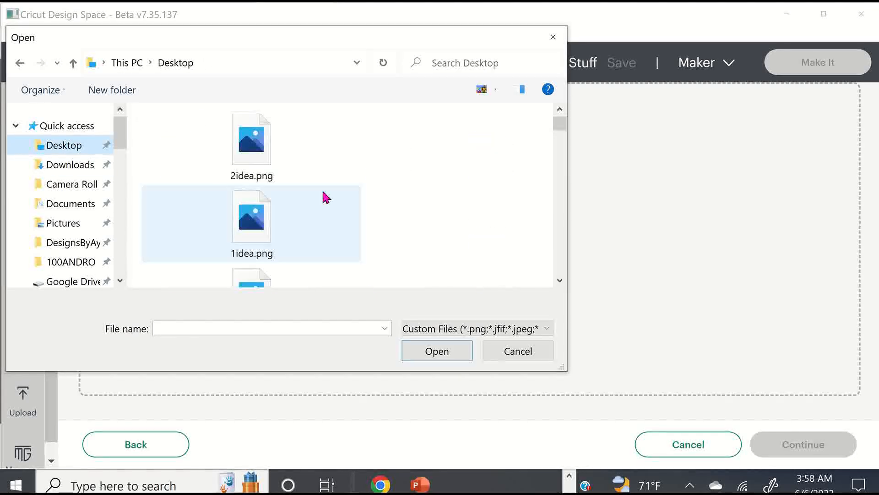
click(77, 169)
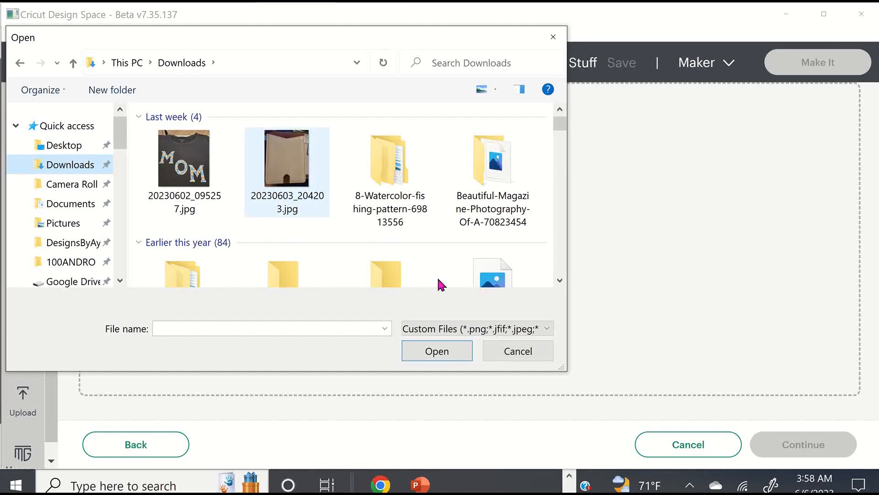
scroll(355, 256, down, 2)
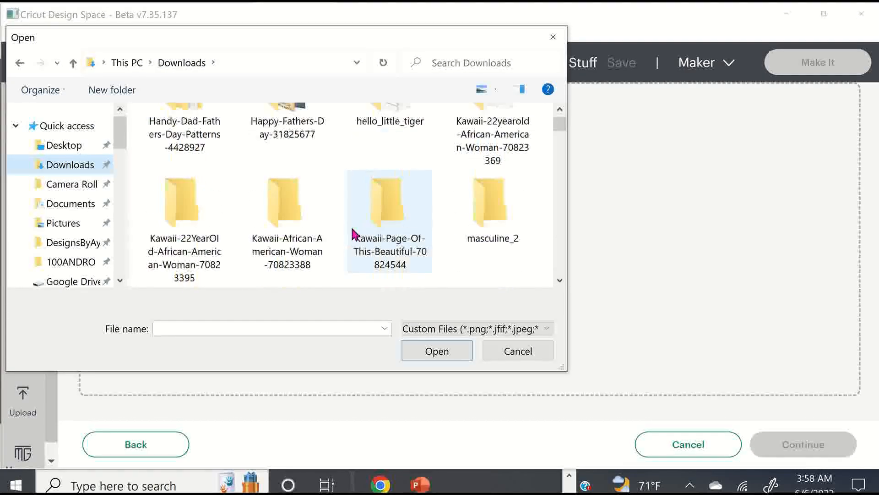
scroll(356, 238, down, 6)
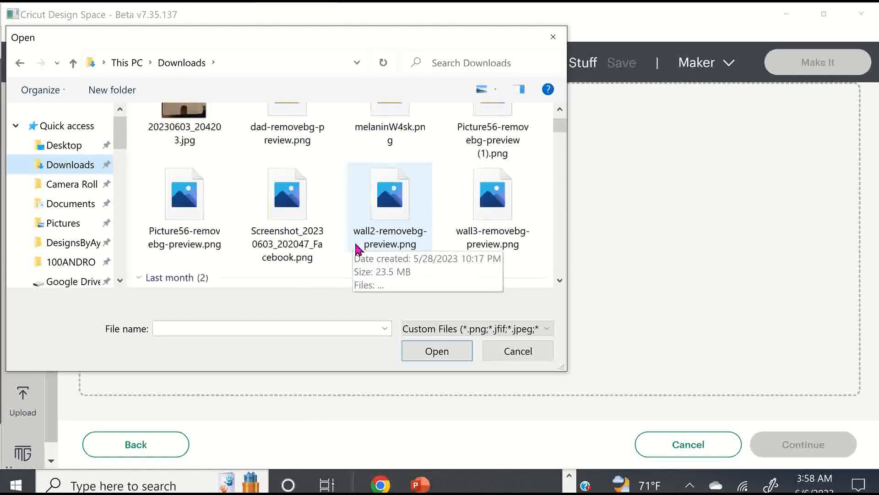
scroll(359, 245, down, 3)
scroll(358, 244, up, 15)
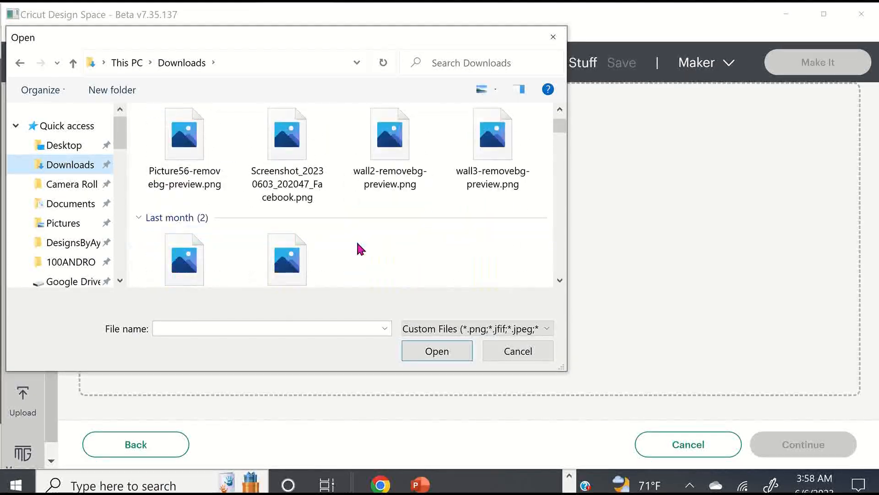
scroll(357, 247, up, 5)
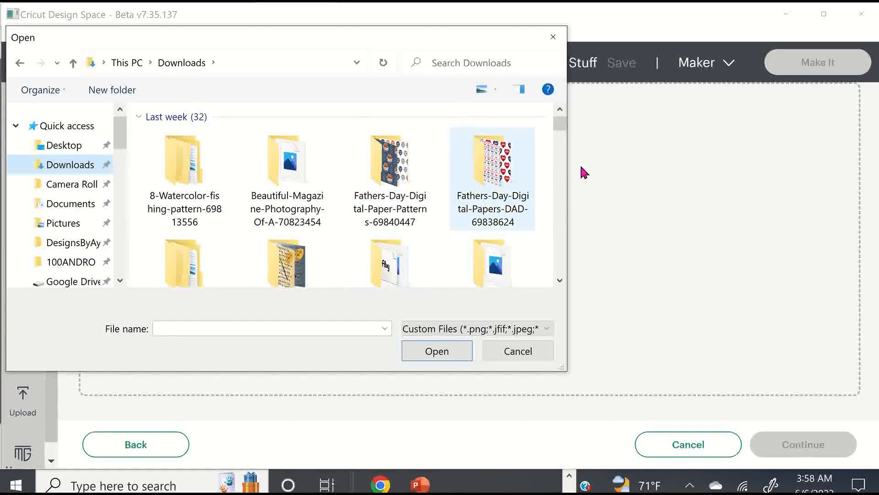
click(553, 37)
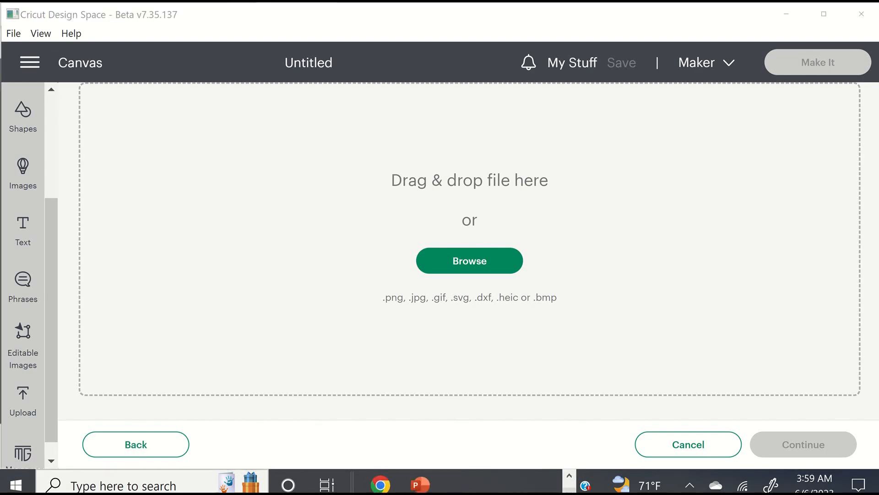
- Switch to the Etsy order in Chrome and open the downloaded womenssvg2.zip to show its folders
mouse_move(380, 489)
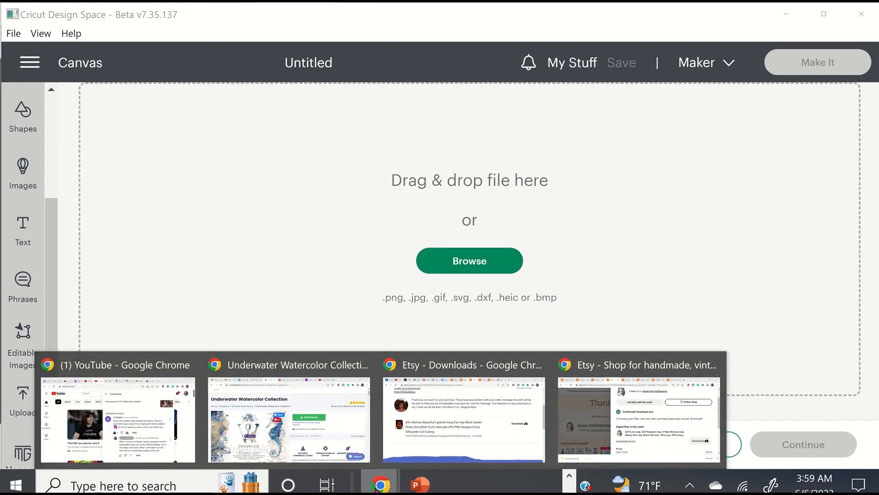
click(647, 438)
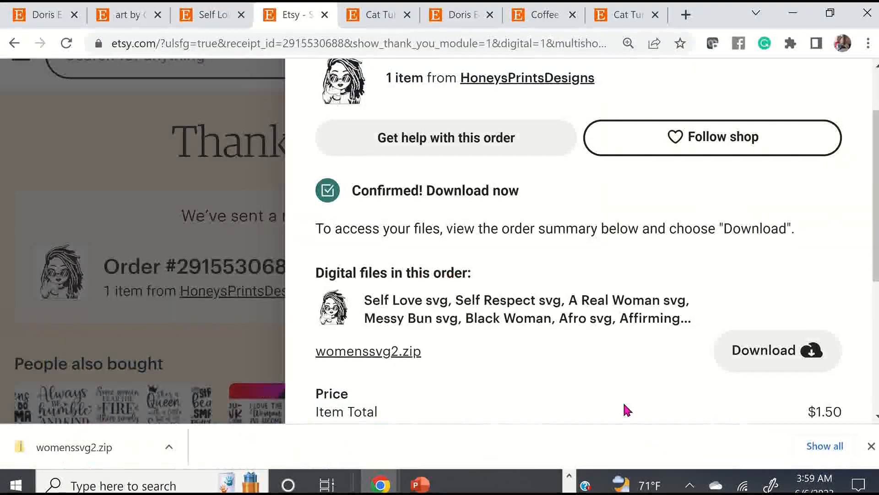
click(94, 452)
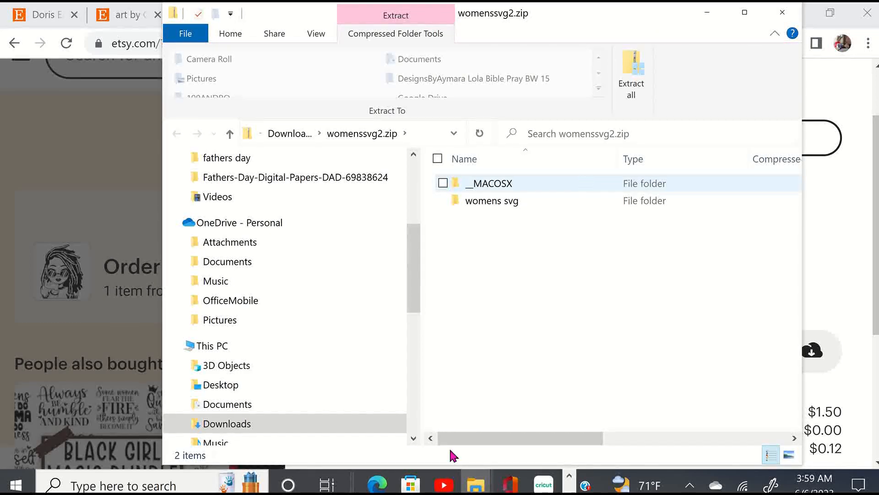
- Switch back to the image upload page in Cricut Design Space
click(545, 486)
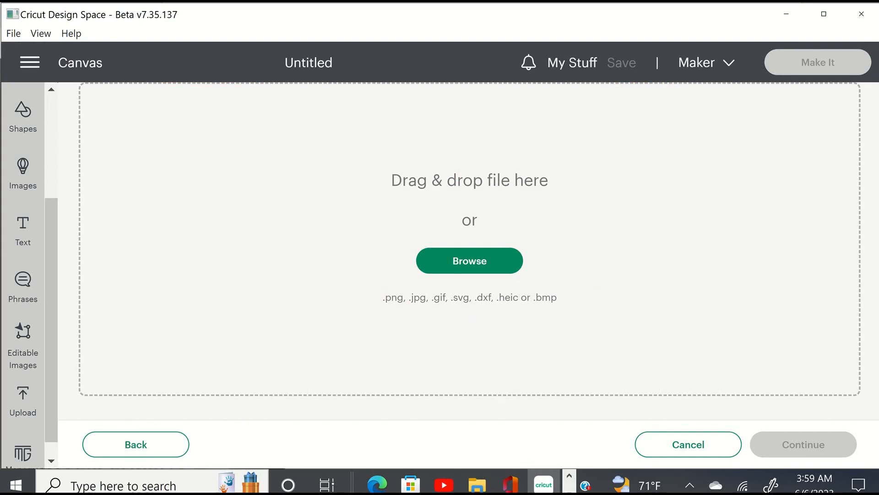
click(570, 479)
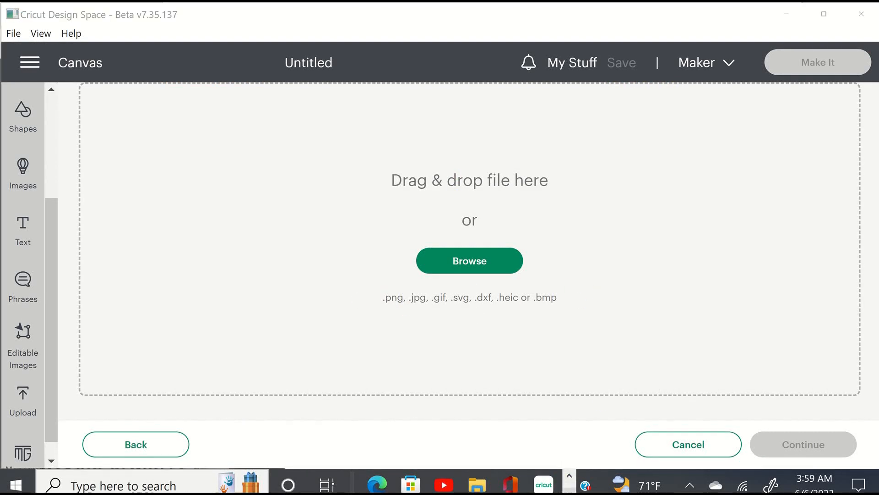
click(569, 489)
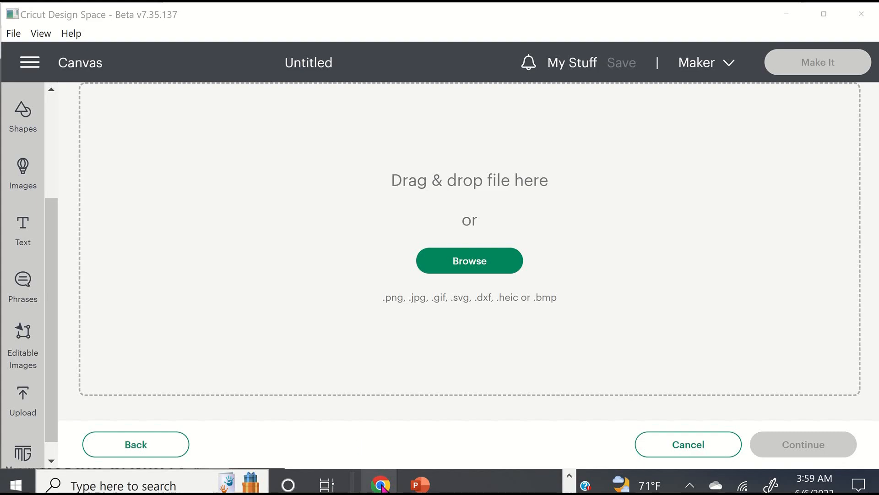
mouse_move(382, 486)
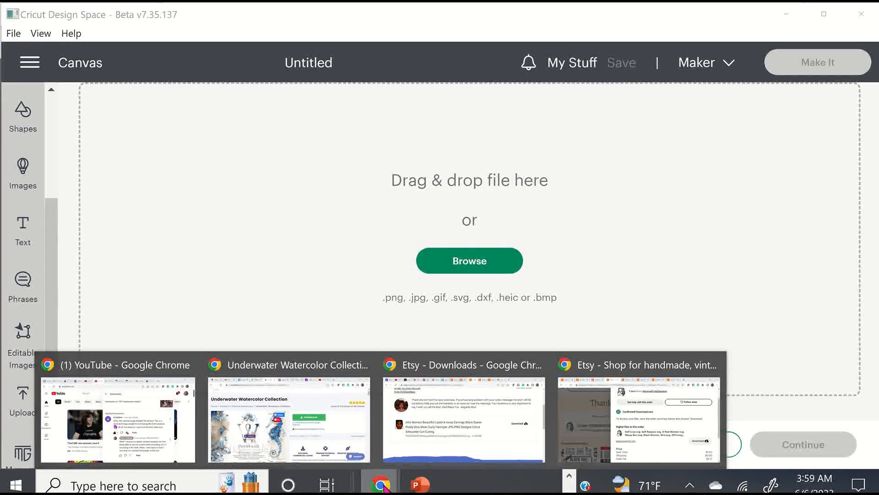
click(571, 477)
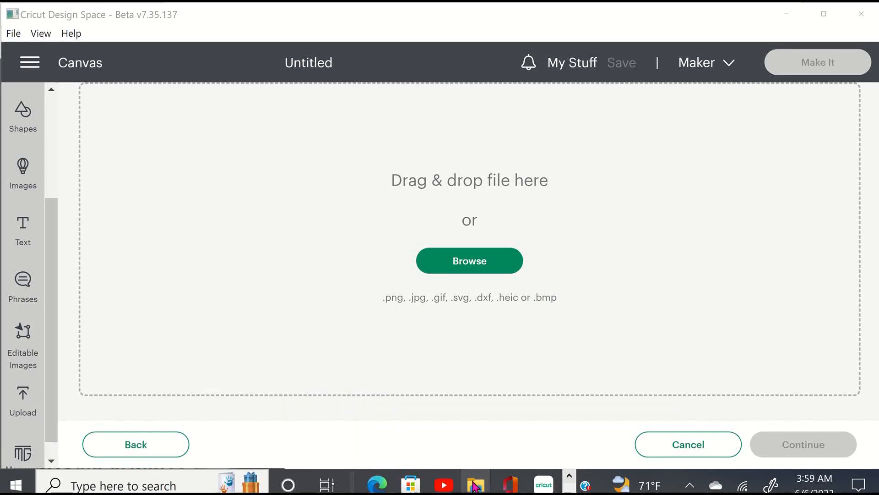
- Browse the computer for an upload file, open the Downloads folder and show its contents as a list
click(489, 269)
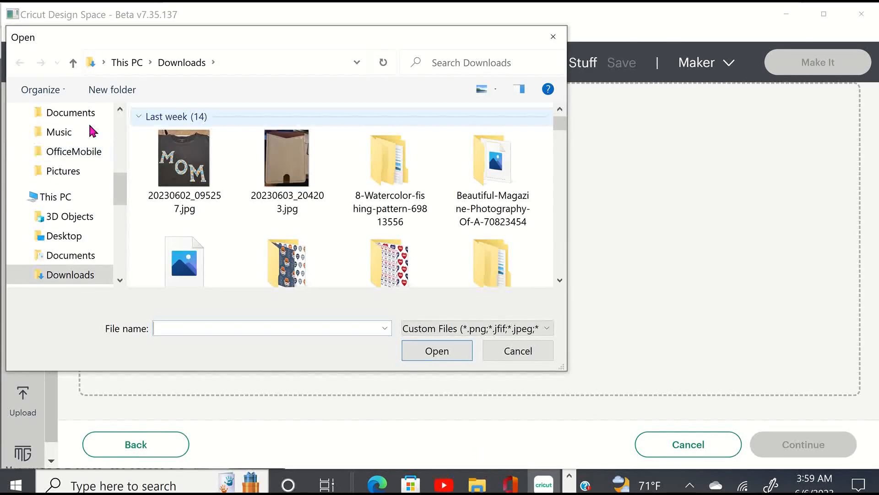
scroll(69, 136, up, 6)
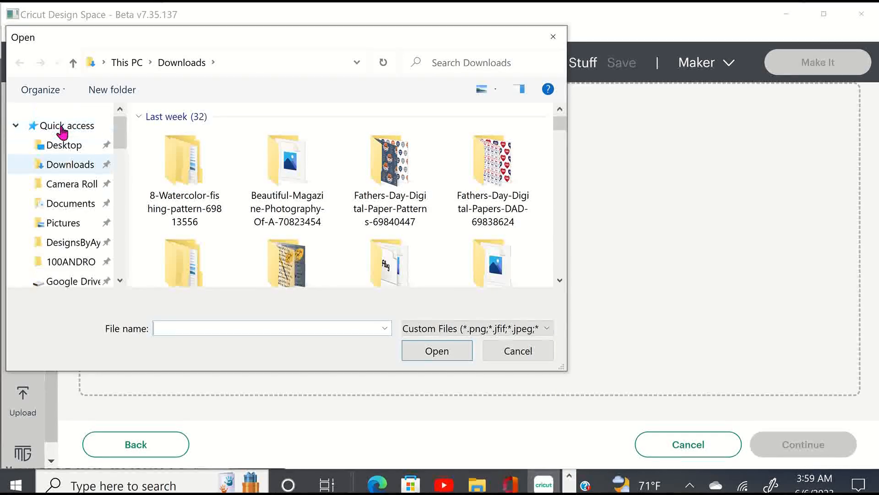
click(92, 174)
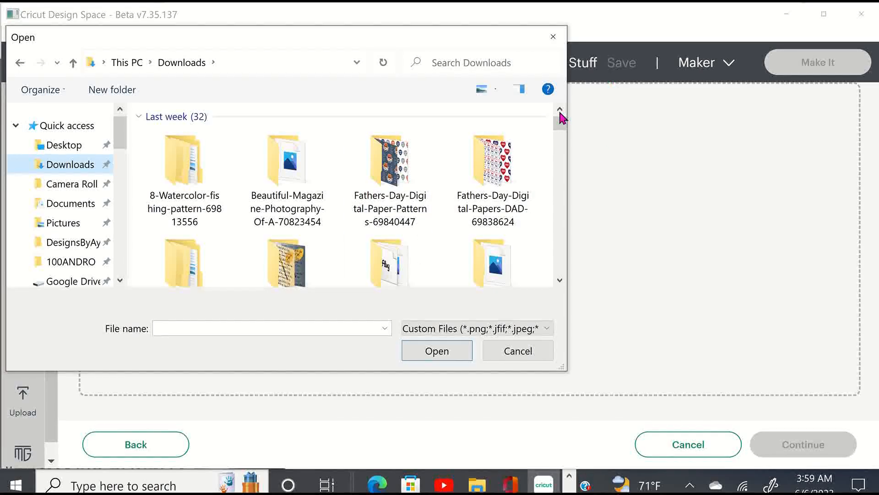
right_click(231, 131)
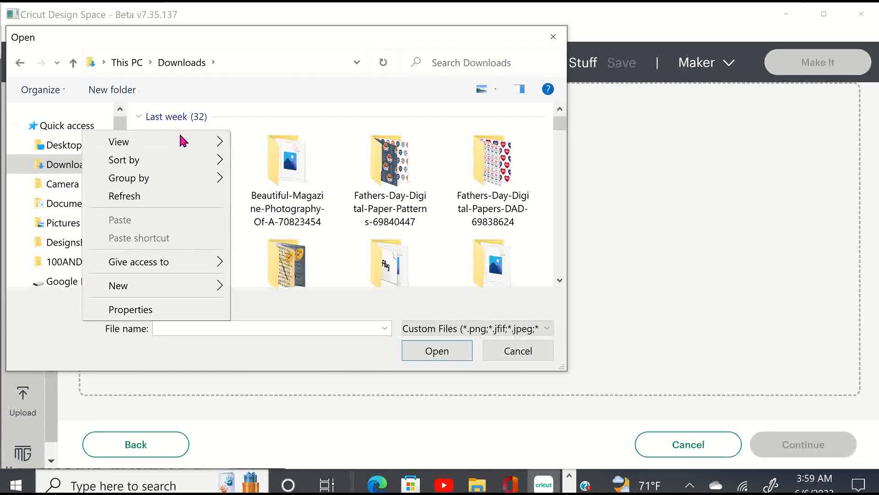
mouse_move(181, 139)
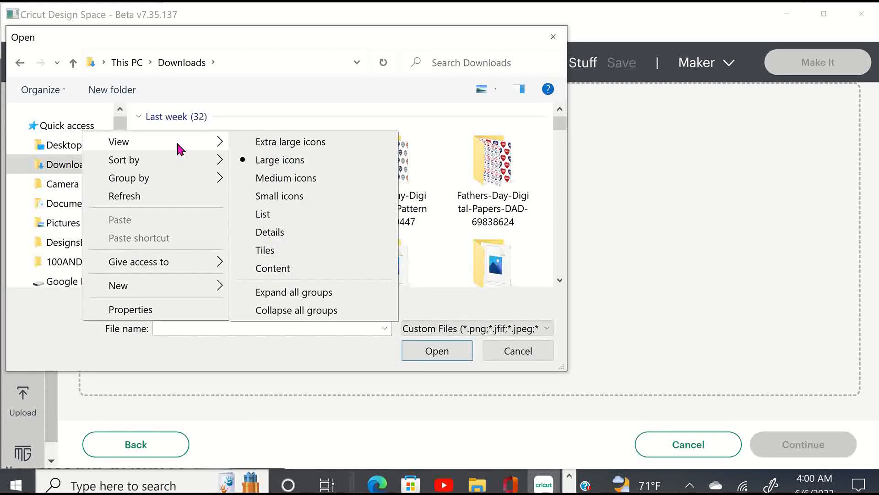
click(279, 217)
- Look through the Downloads list for the womenssvg2 files and close the file browser
scroll(313, 226, down, 2)
scroll(316, 222, up, 2)
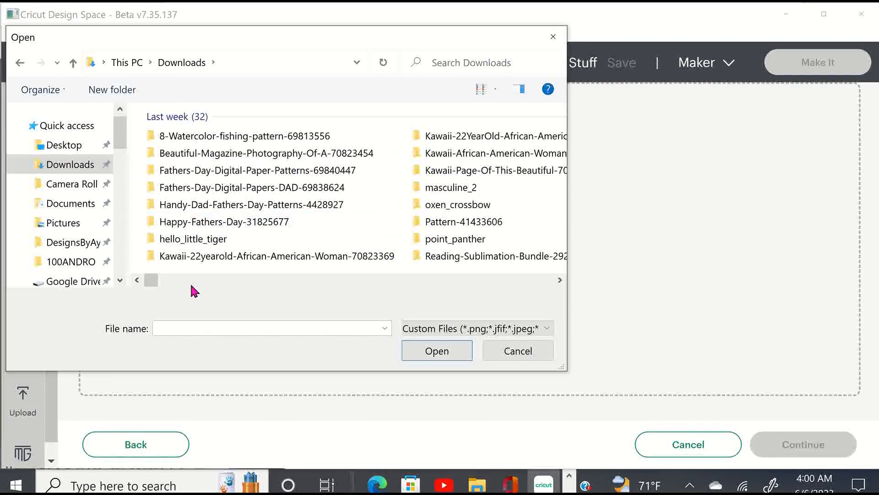
mouse_move(151, 281)
mouse_down()
mouse_move(620, 285)
mouse_move(288, 289)
mouse_move(144, 279)
mouse_up()
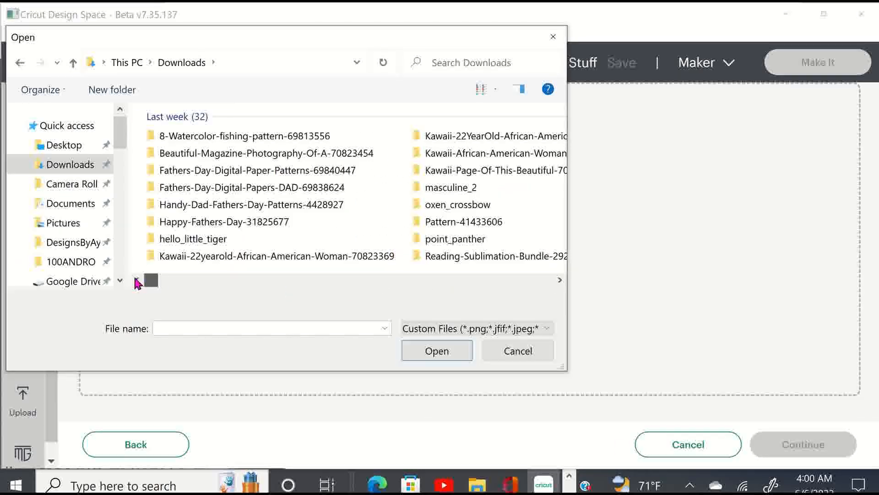
click(522, 351)
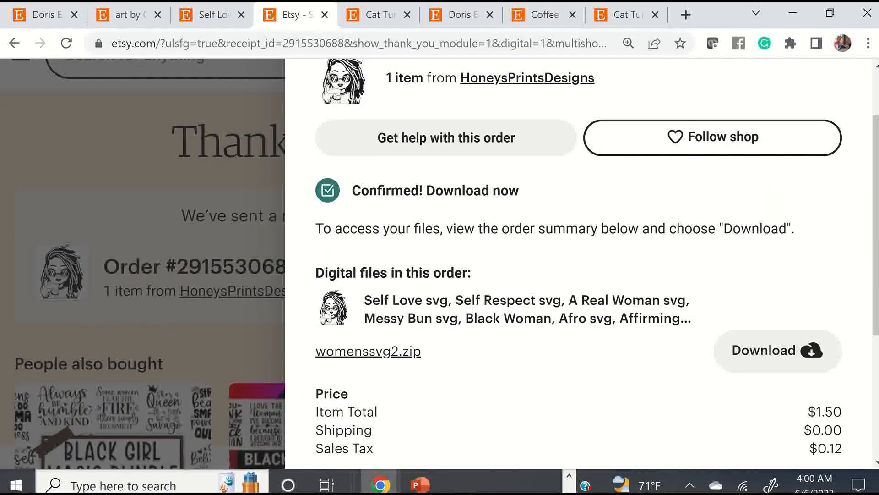
- Switch to the womenssvg2.zip window in File Explorer, select both folders and start extracting everything
mouse_move(381, 487)
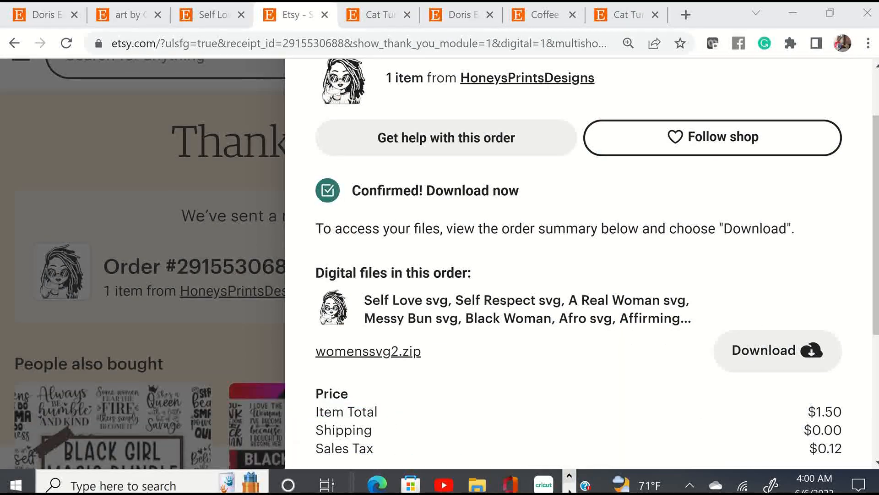
mouse_move(476, 484)
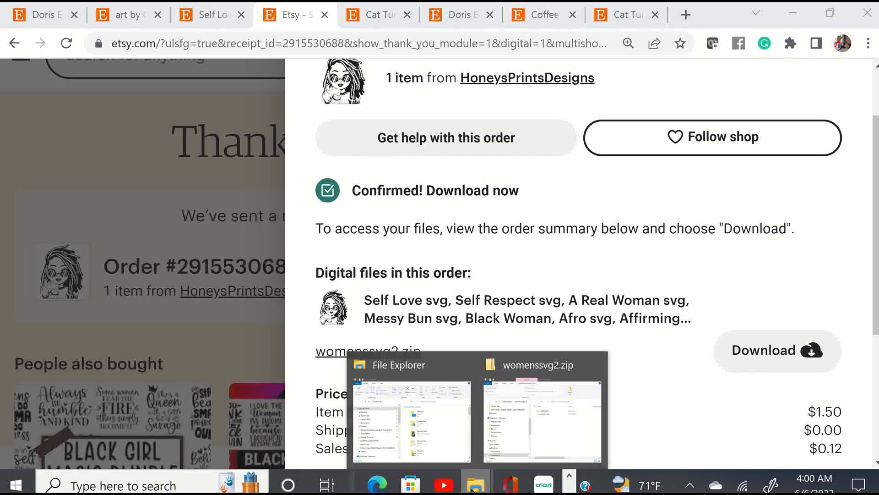
click(555, 450)
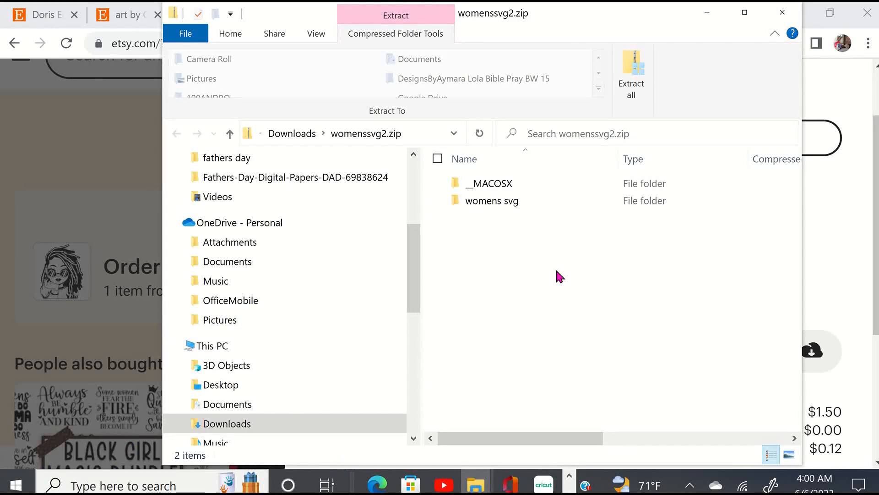
click(438, 159)
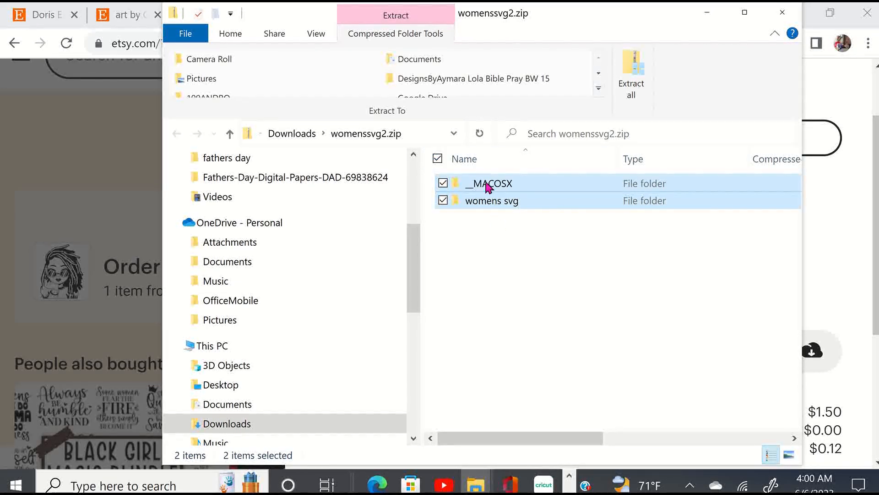
click(631, 82)
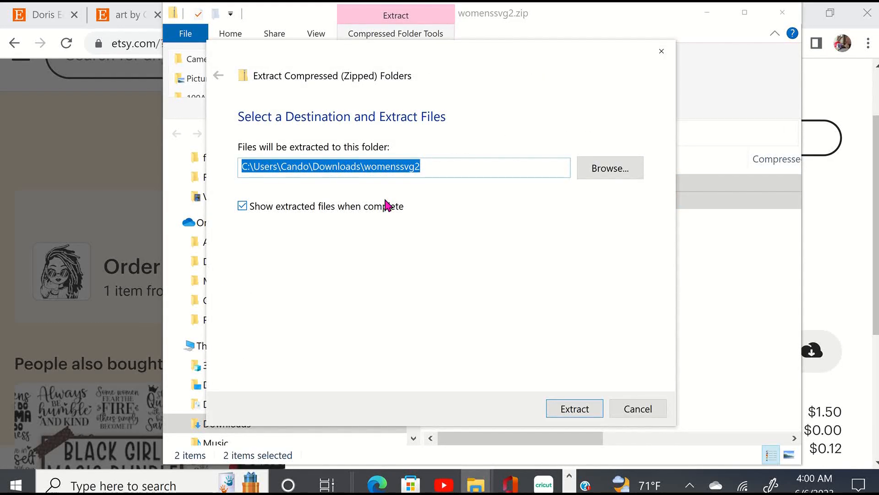
- Return to the Cricut Design Space upload, check the Downloads folder again for the SVG files and close the file browser
click(476, 485)
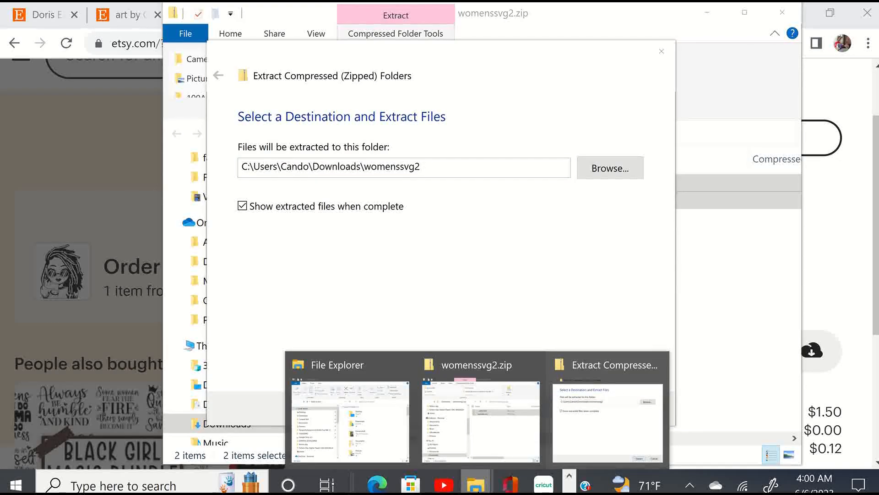
mouse_move(545, 488)
click(623, 460)
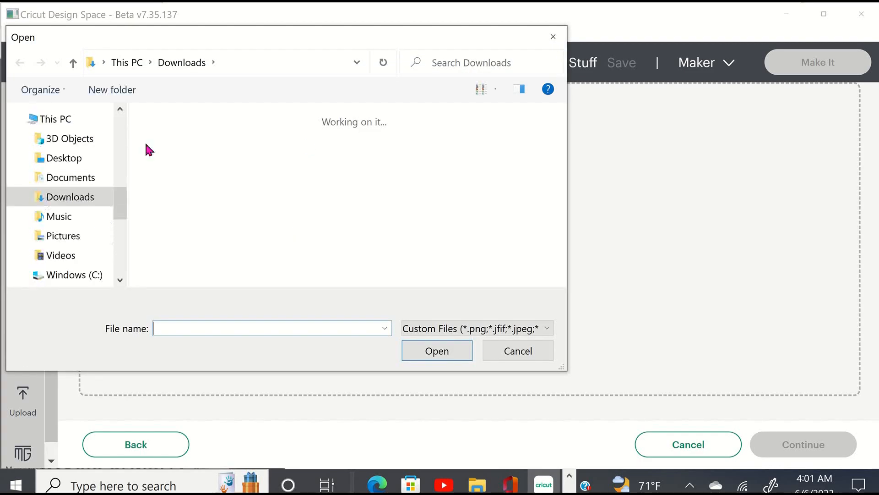
drag(116, 192, 124, 131)
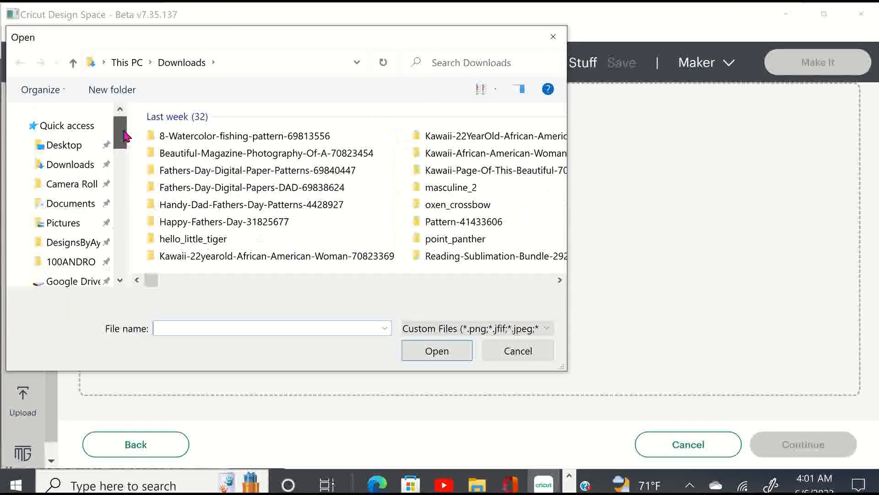
click(72, 167)
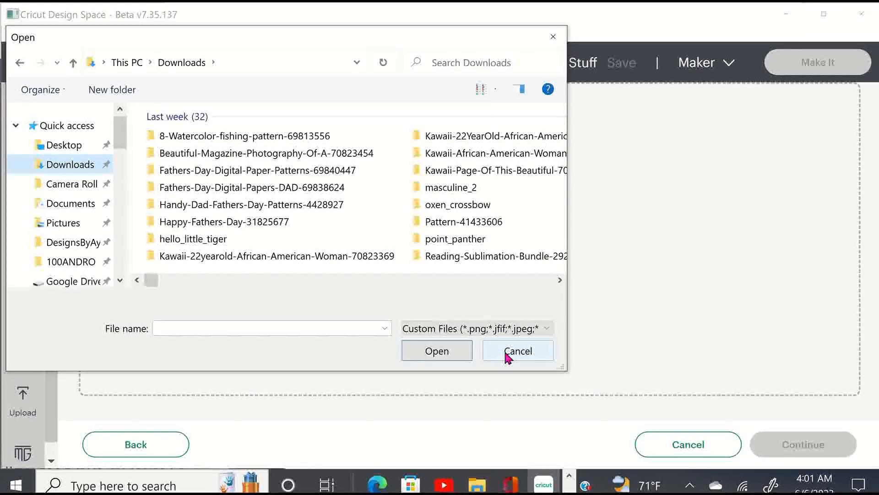
drag(151, 281, 182, 287)
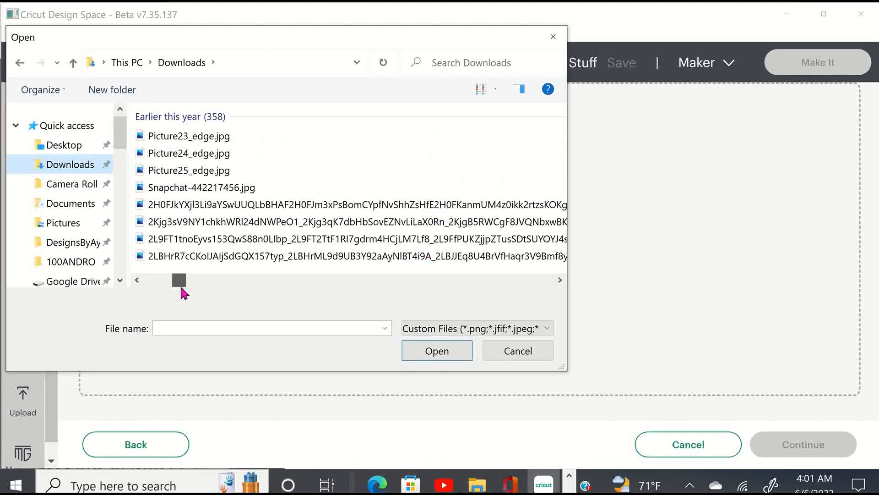
click(540, 353)
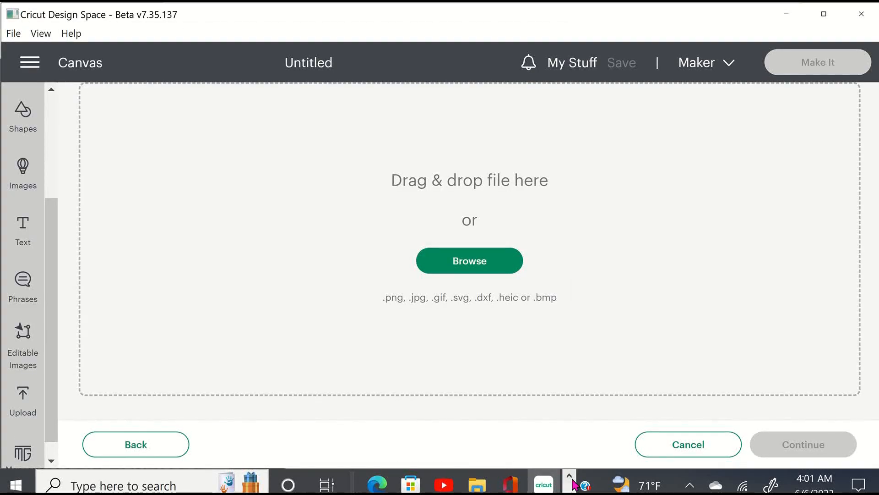
- Switch back to the pending extraction dialog for womenssvg2.zip
click(569, 475)
click(568, 490)
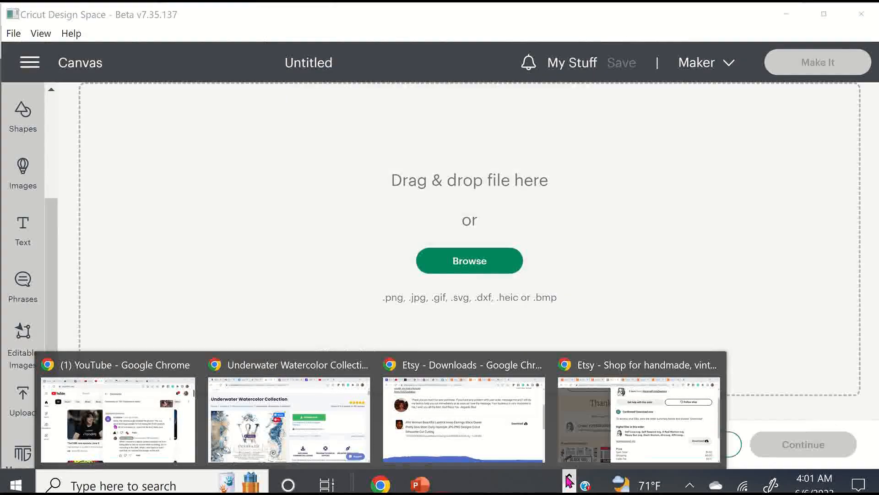
click(569, 479)
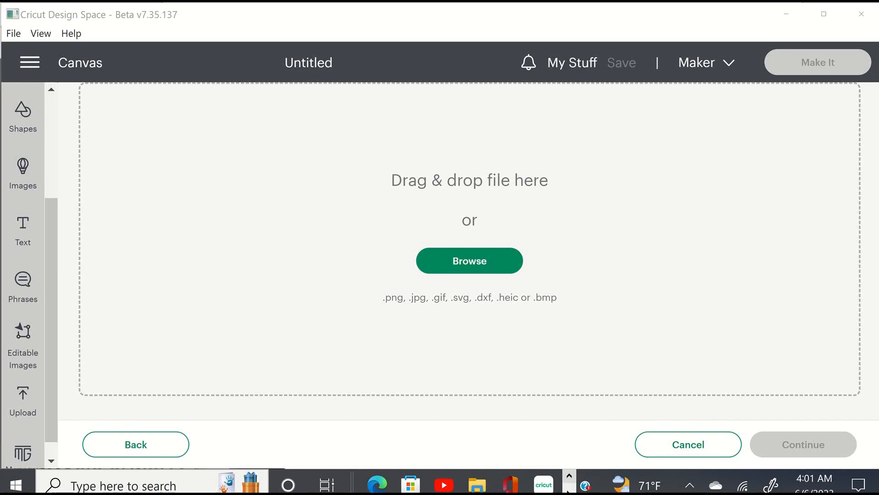
click(568, 490)
click(570, 477)
mouse_move(476, 484)
click(632, 411)
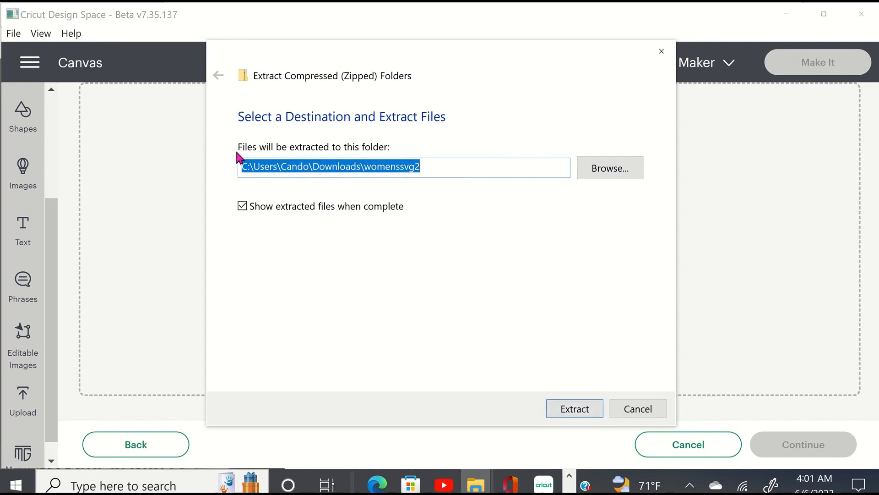
click(610, 168)
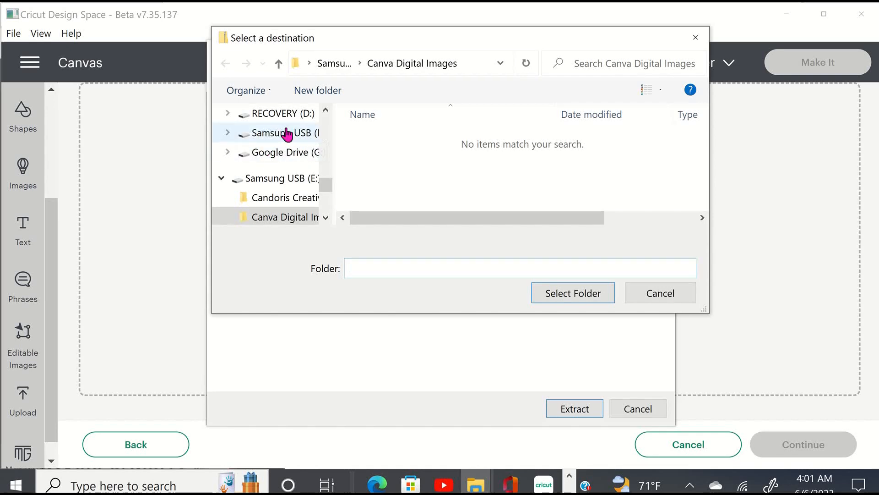
drag(325, 184, 322, 92)
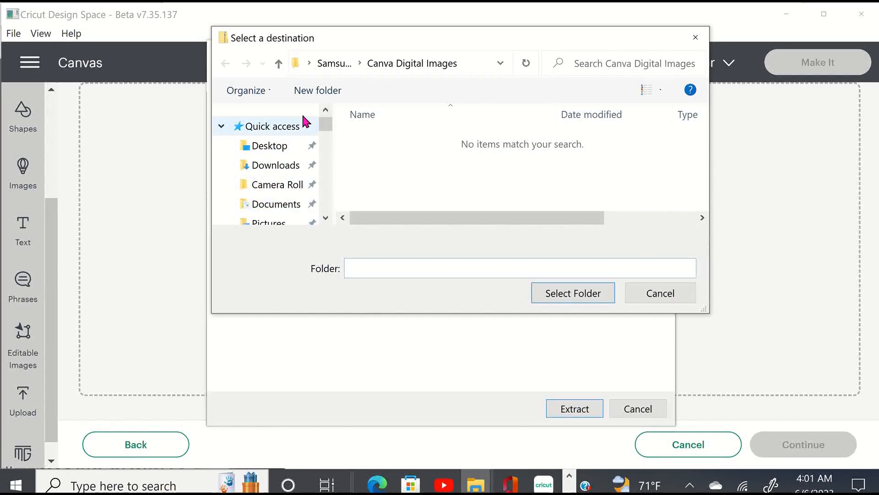
click(661, 294)
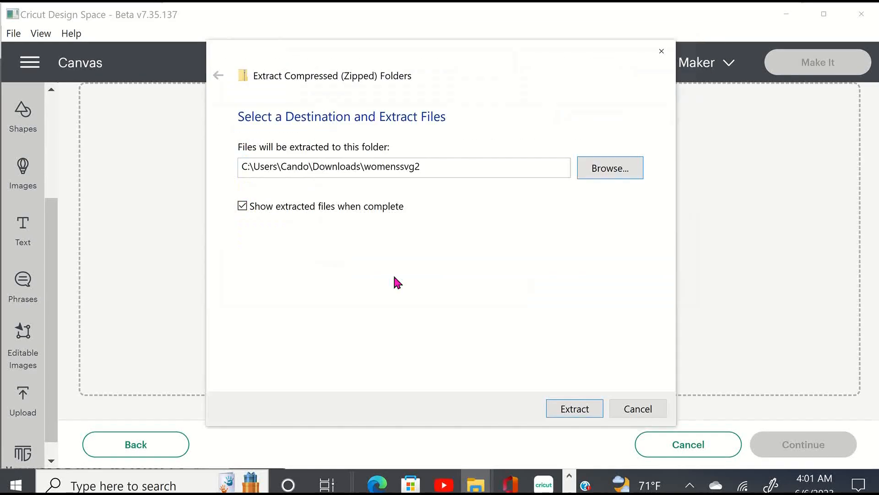
- Extract the zip contents to the womenssvg2 folder in Downloads and put away the window showing the extracted files
click(568, 412)
click(582, 412)
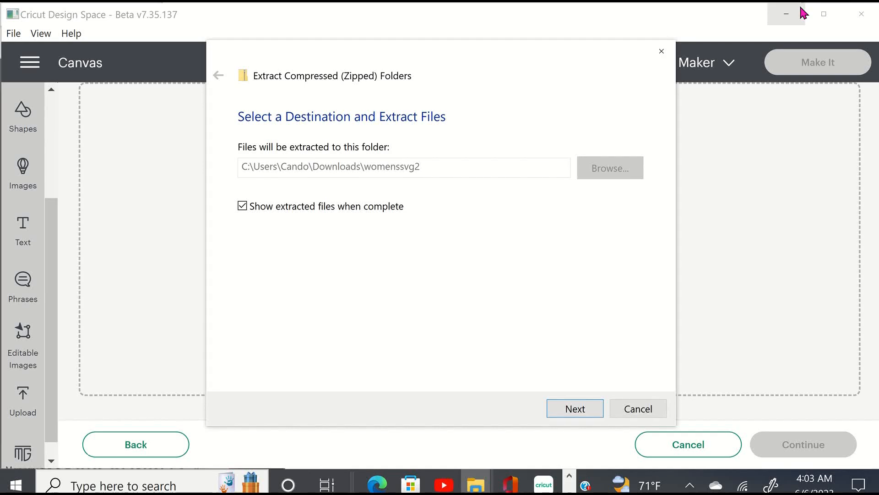
click(822, 236)
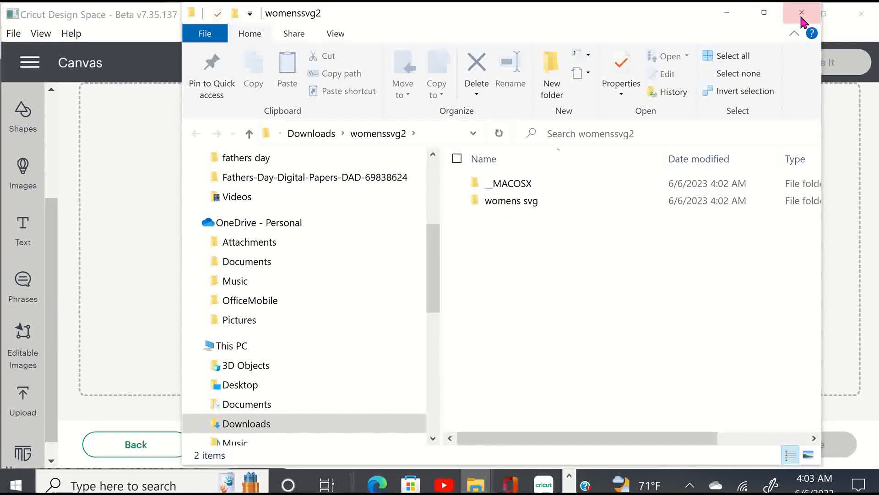
click(735, 6)
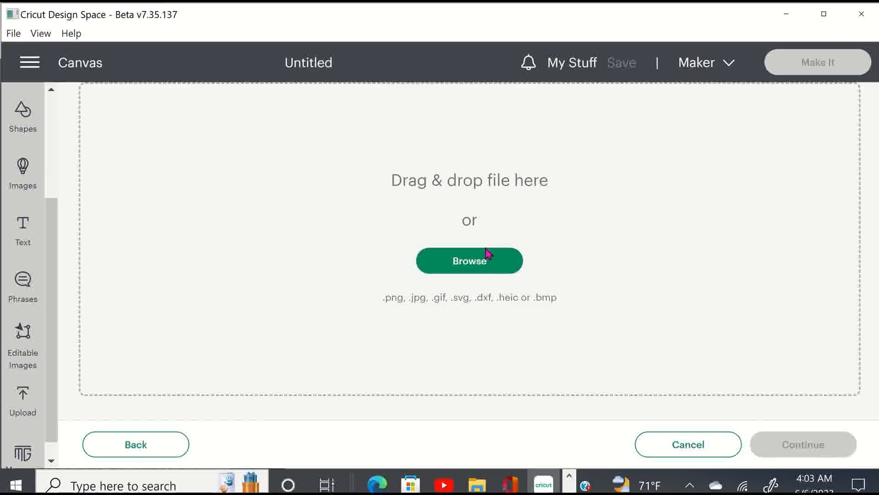
- Browse for an upload file in Cricut Design Space and open the womens svg folder inside womenssvg2
click(461, 268)
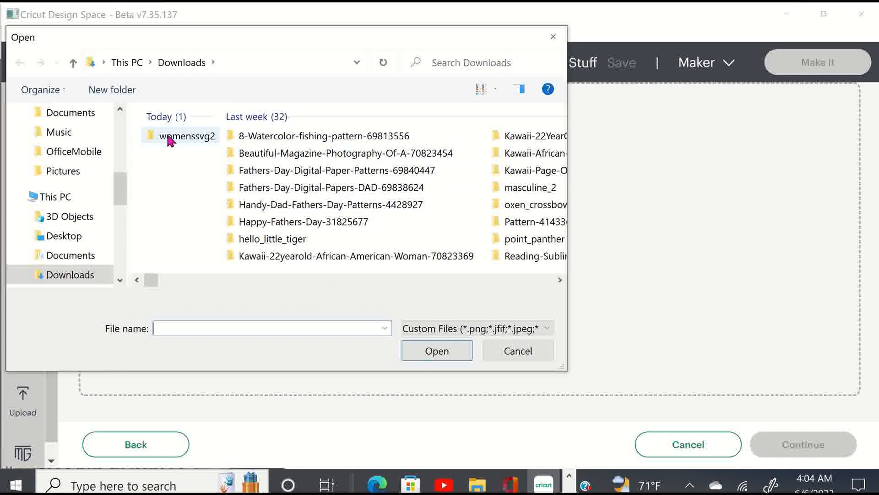
double_click(191, 140)
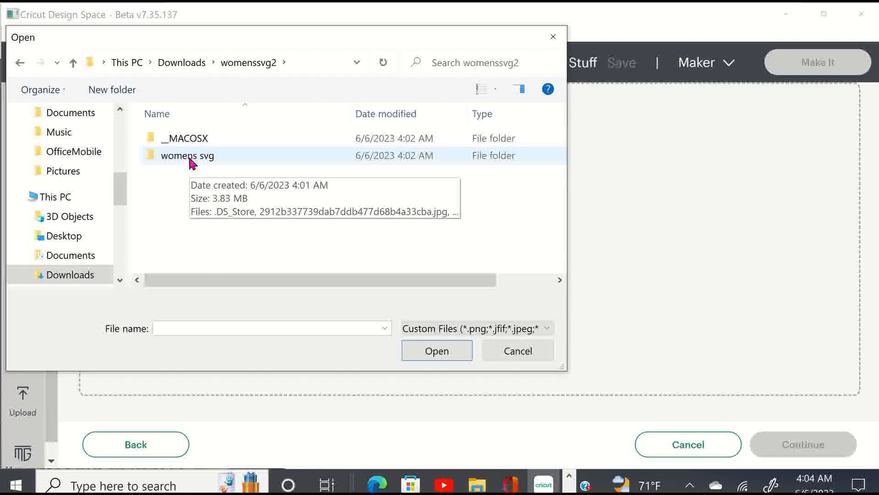
double_click(191, 157)
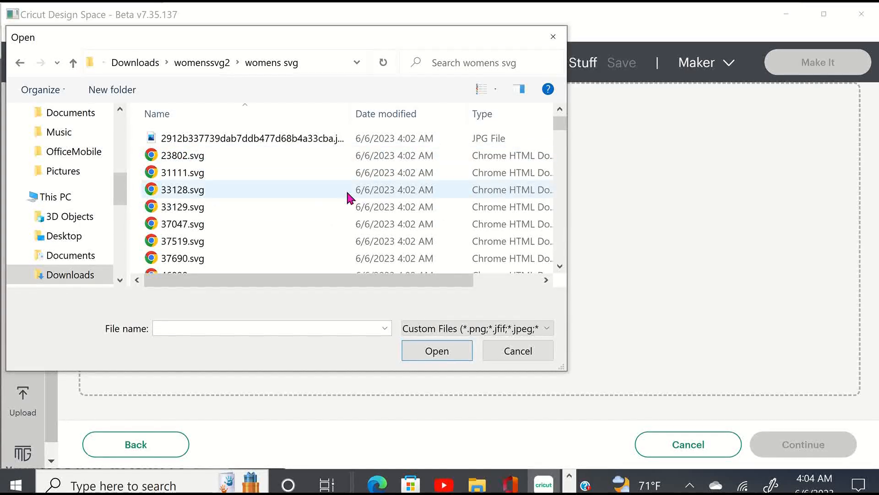
- Look through the SVG and image files in the womens svg folder for a design to upload
scroll(348, 197, down, 8)
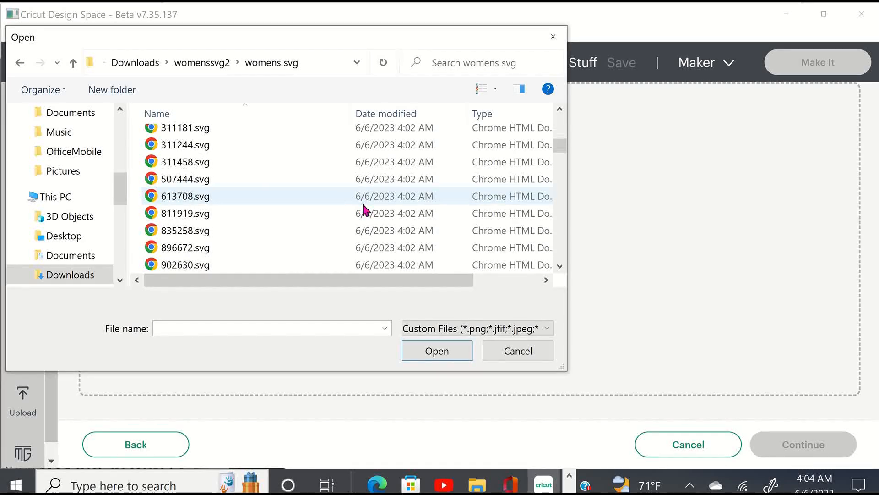
scroll(365, 210, down, 12)
scroll(365, 209, down, 15)
scroll(365, 210, up, 4)
scroll(365, 210, up, 15)
scroll(365, 210, up, 10)
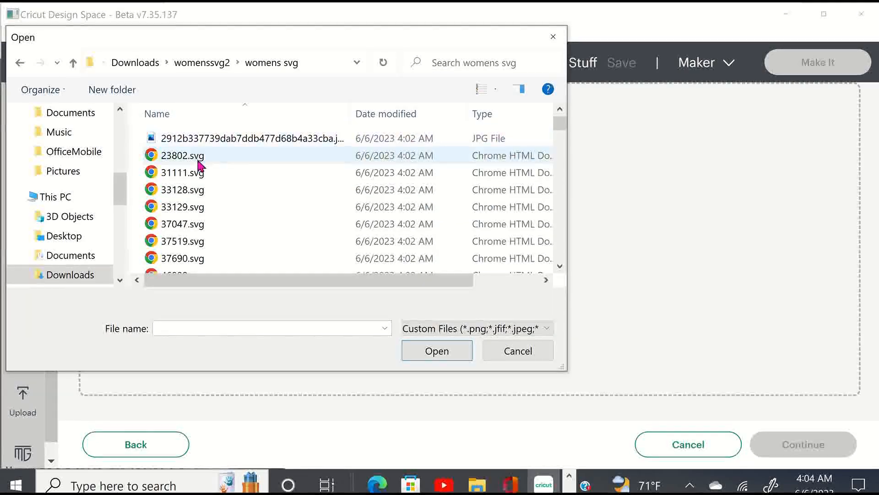
scroll(239, 215, down, 15)
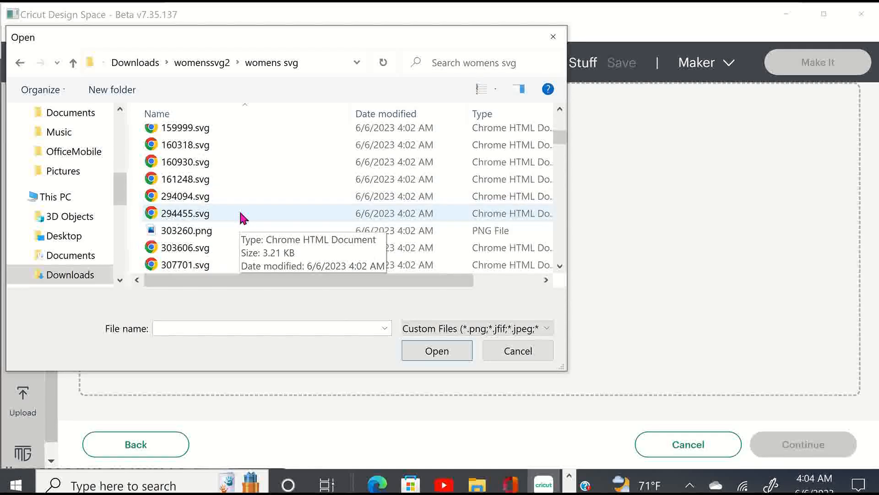
scroll(238, 236, up, 15)
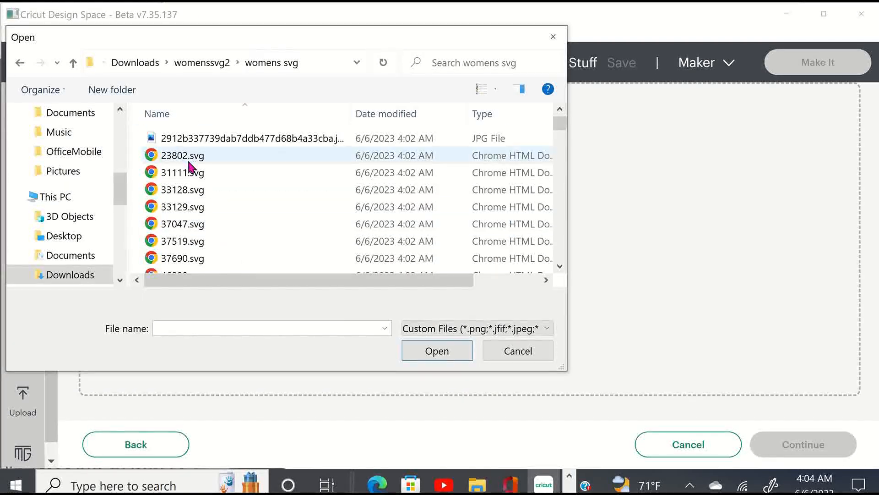
- Load 23802.svg for upload and replace it with the 2912b337739dab7ddb477d68b4a33cba JPG image from the womens svg folder
double_click(192, 158)
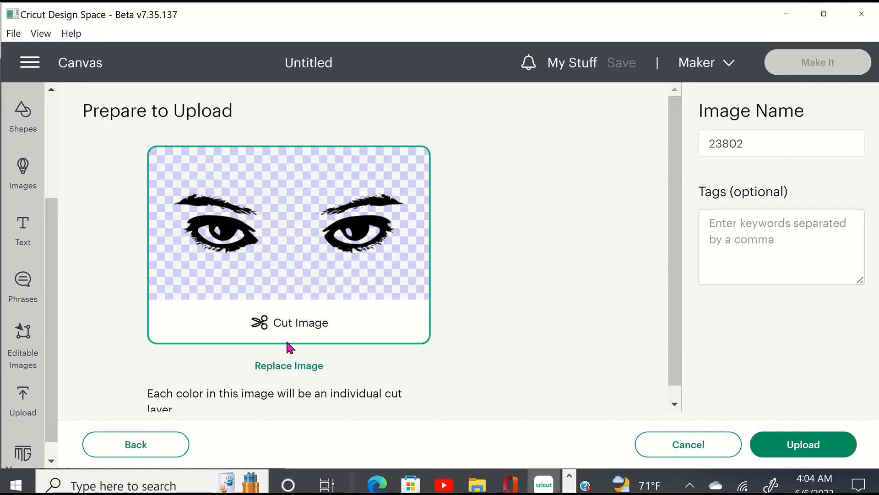
click(295, 366)
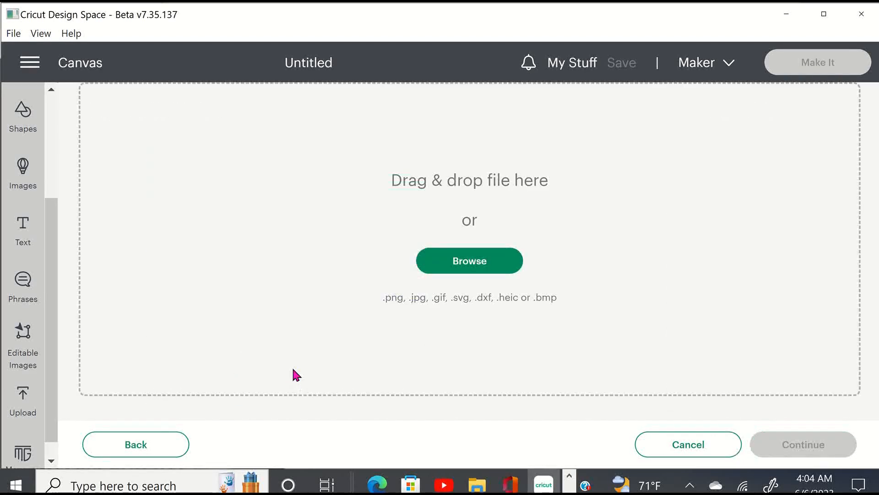
click(502, 261)
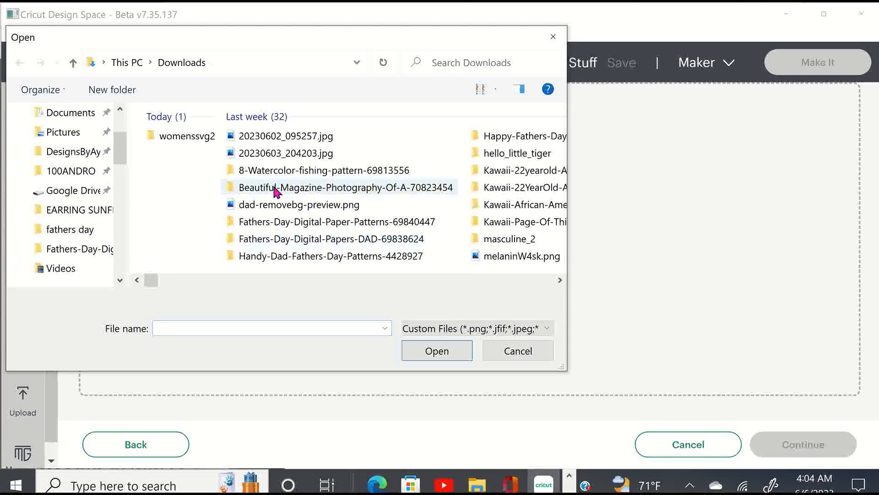
double_click(188, 140)
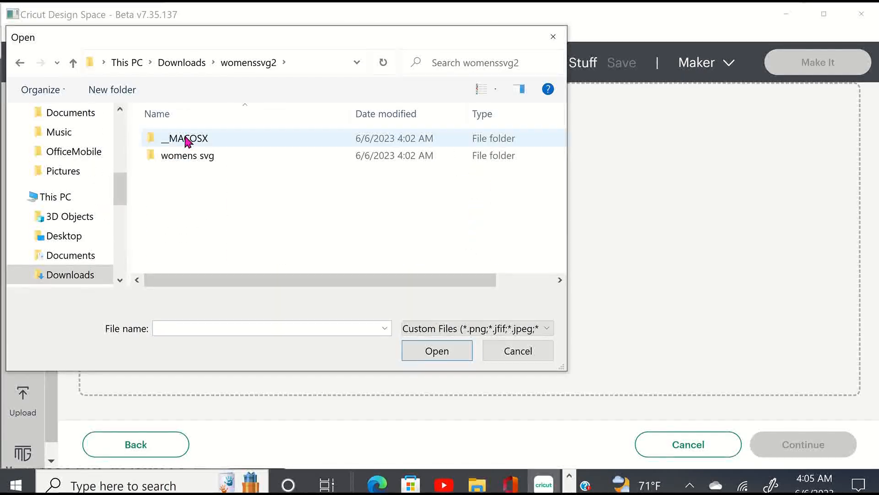
click(172, 161)
double_click(173, 161)
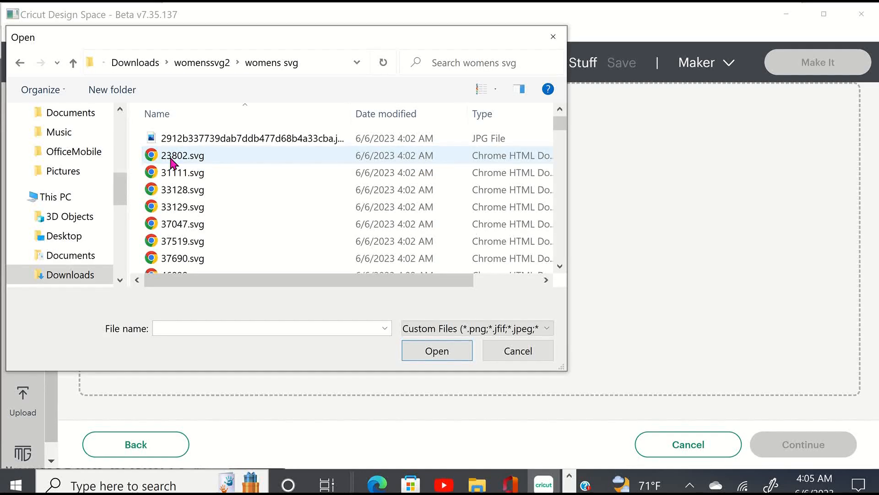
double_click(221, 139)
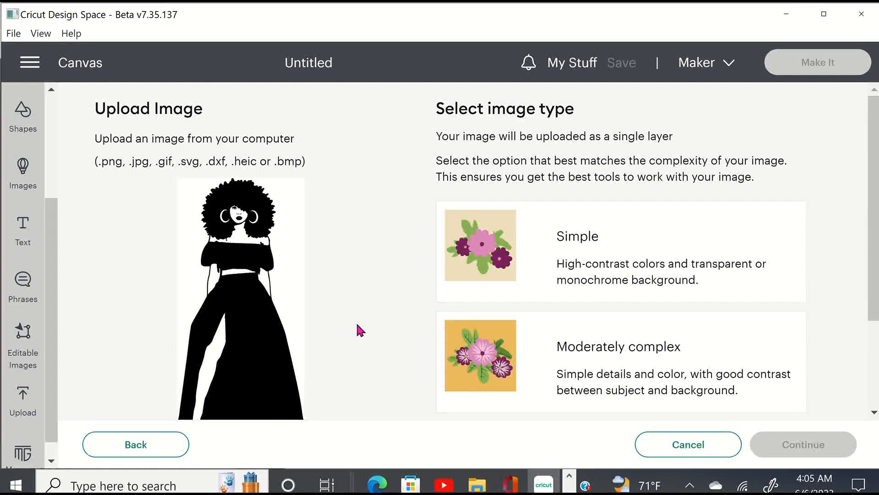
- Discard the loaded image of the woman in a slit gown and browse back to the womens svg folder inside womenssvg2
scroll(641, 355, down, 3)
scroll(632, 352, up, 3)
scroll(229, 384, down, 3)
click(234, 316)
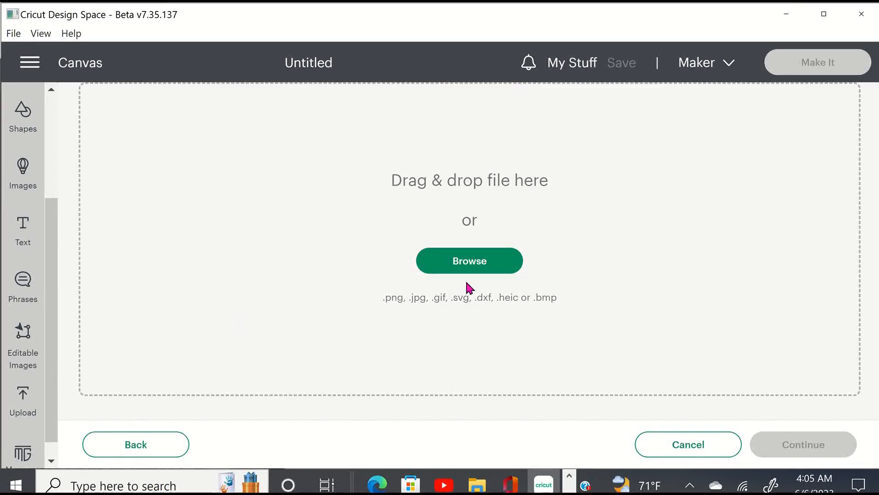
click(481, 268)
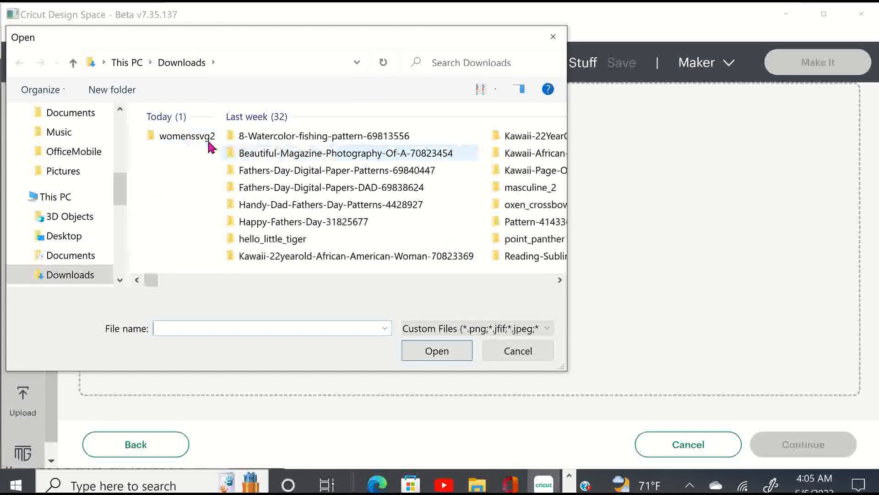
double_click(181, 138)
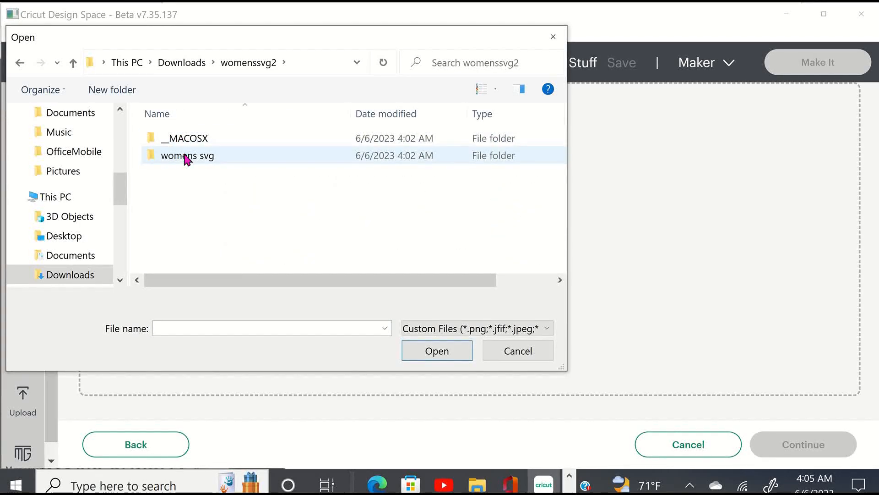
click(186, 159)
double_click(186, 158)
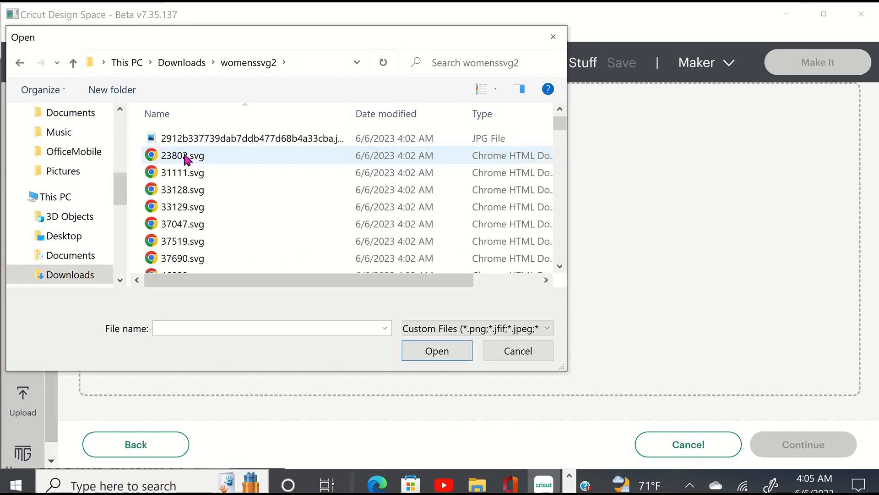
- Find 2026648.png in the womens svg folder and load it for upload
scroll(256, 214, down, 1)
scroll(257, 213, down, 15)
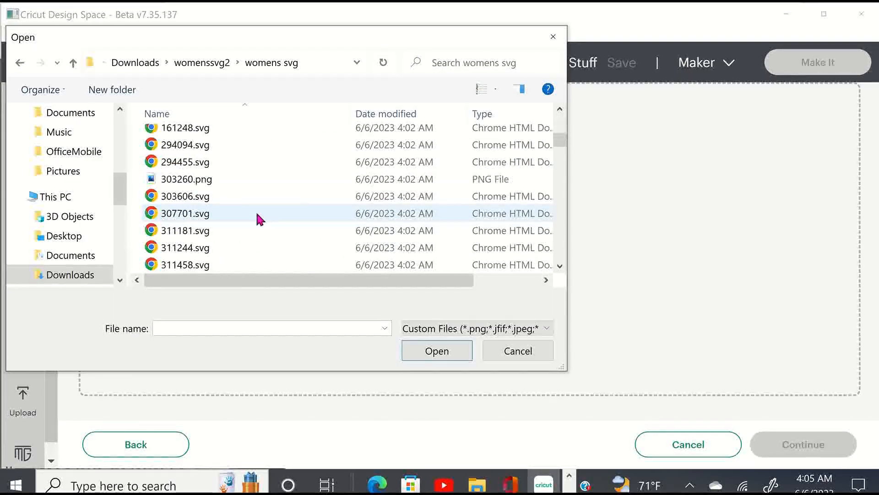
scroll(255, 212, down, 10)
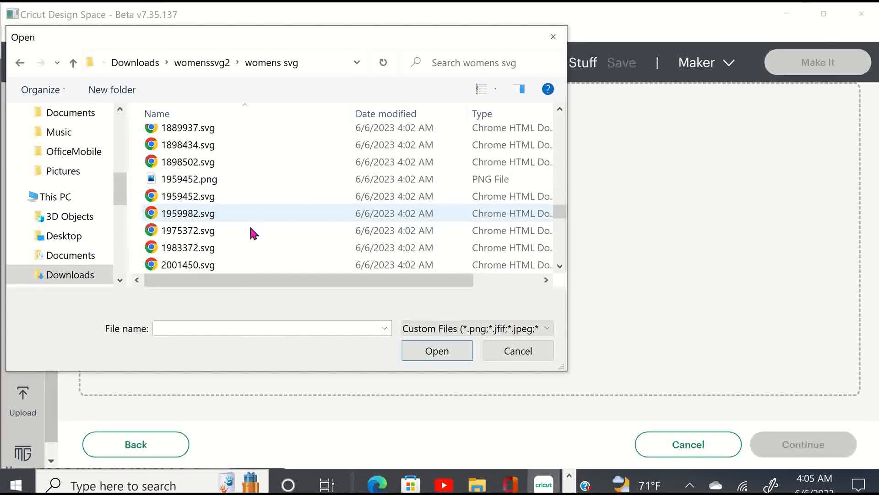
scroll(244, 237, up, 3)
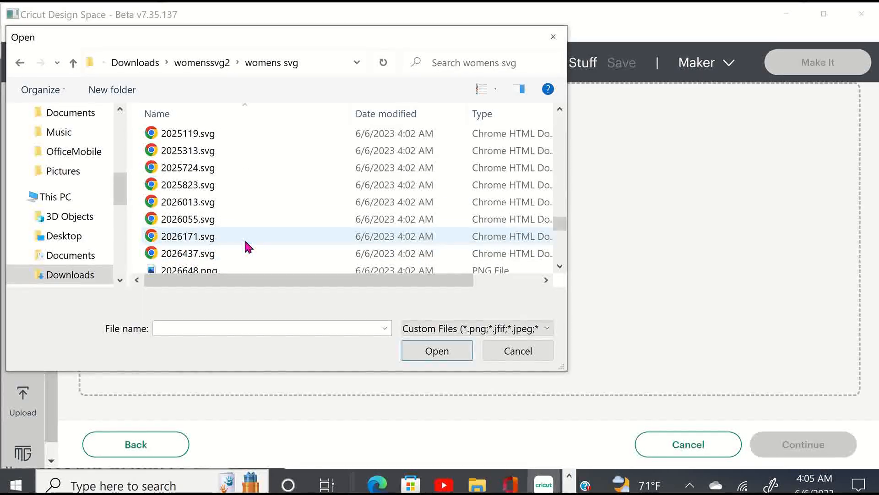
click(560, 267)
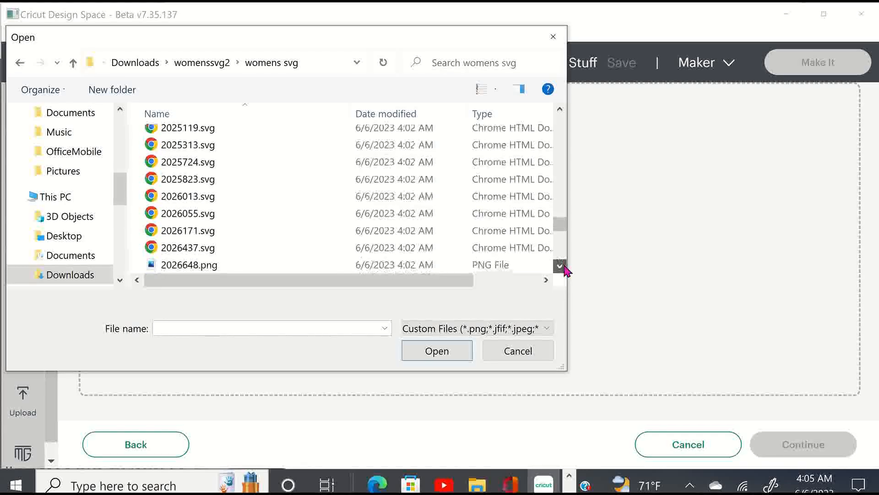
click(220, 266)
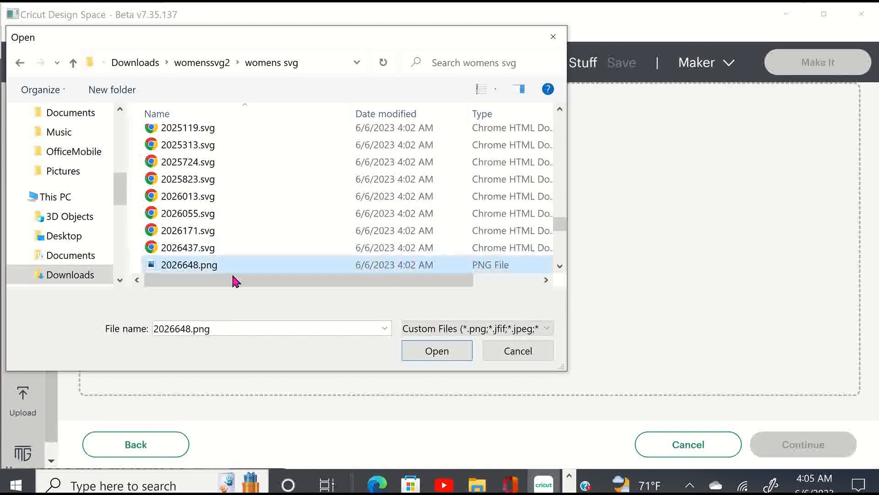
click(436, 351)
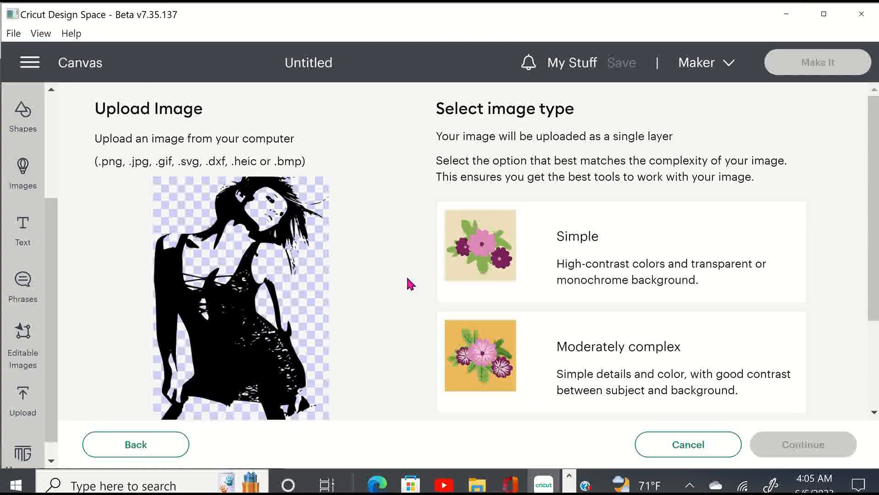
- Replace the loaded PNG by trying a file from the womens svg folder inside __MACOSX in womenssvg2
scroll(482, 316, down, 3)
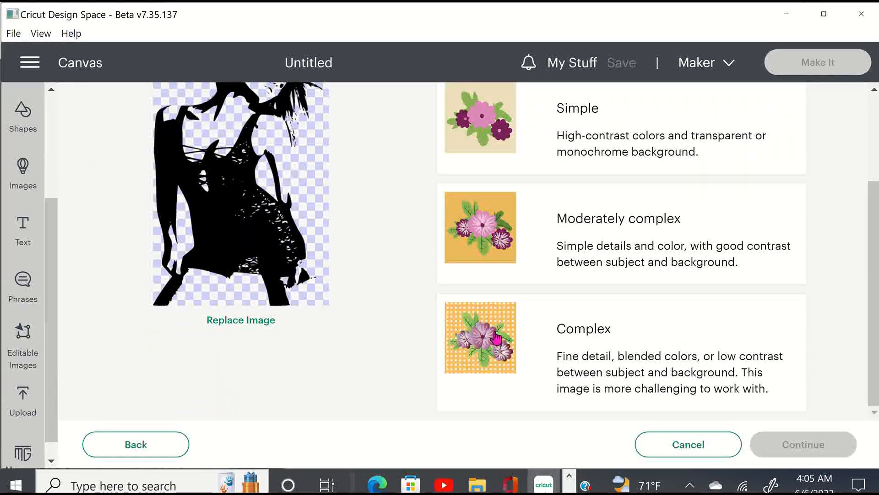
click(241, 322)
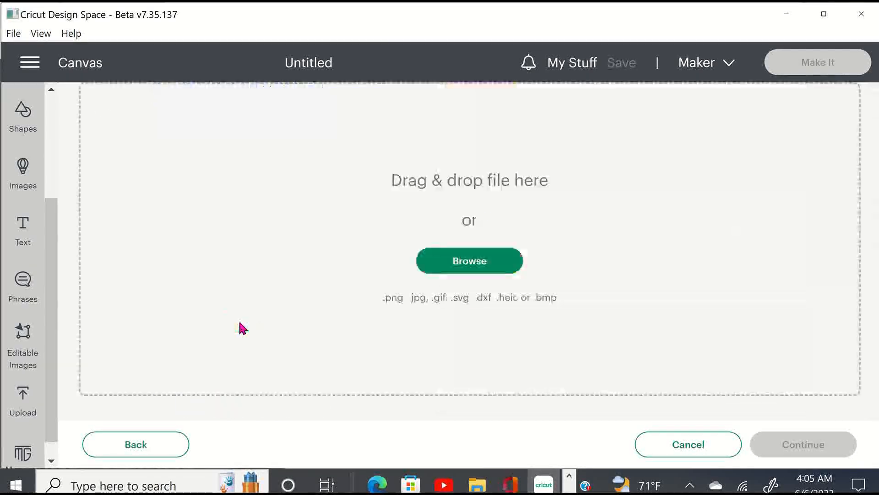
click(499, 259)
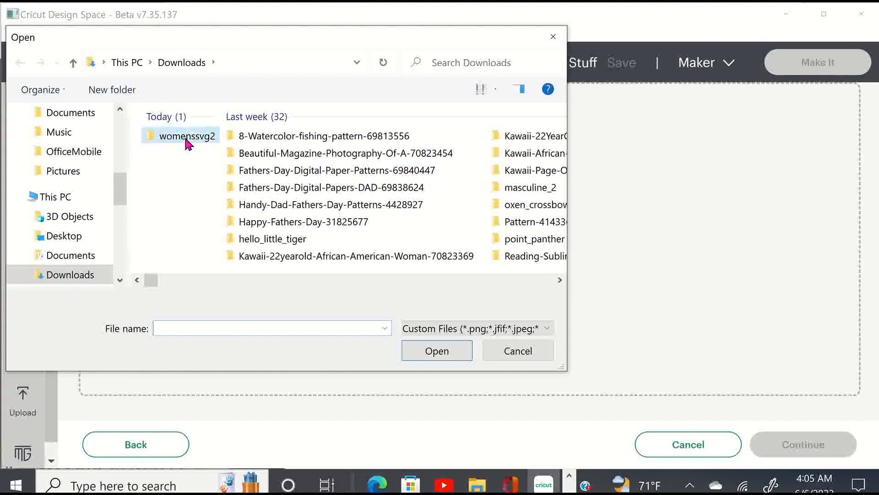
double_click(188, 137)
double_click(188, 138)
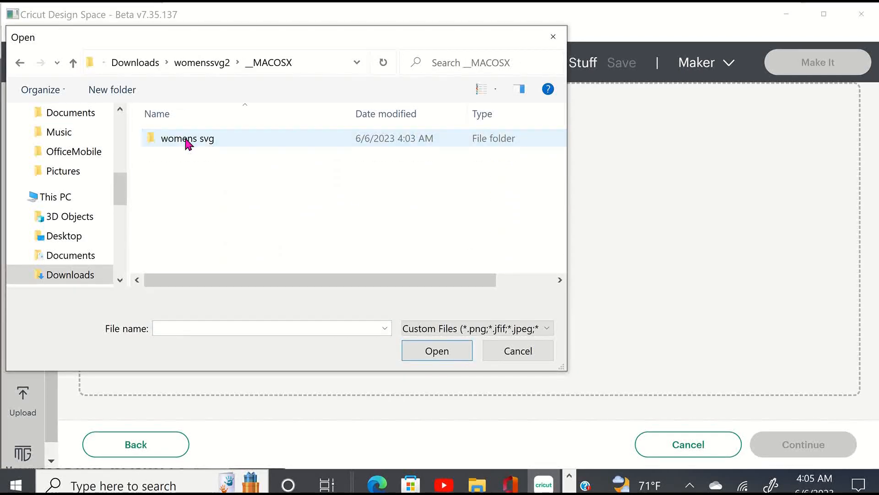
double_click(186, 139)
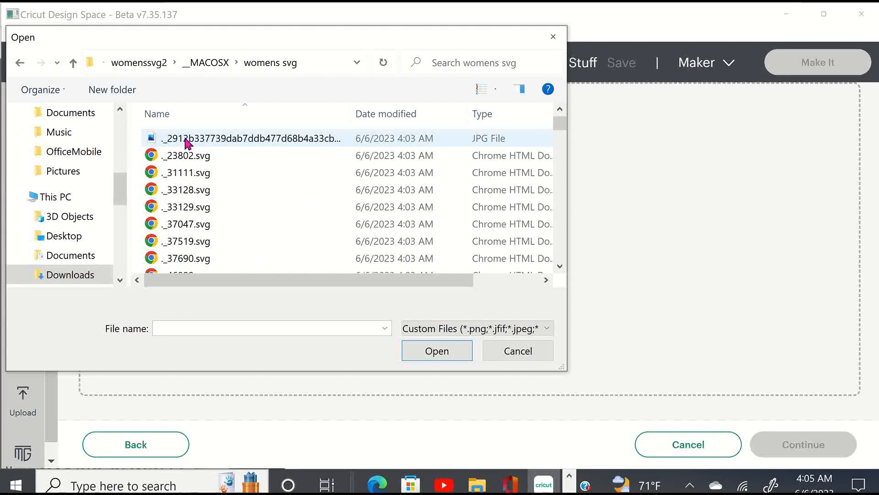
scroll(348, 183, down, 2)
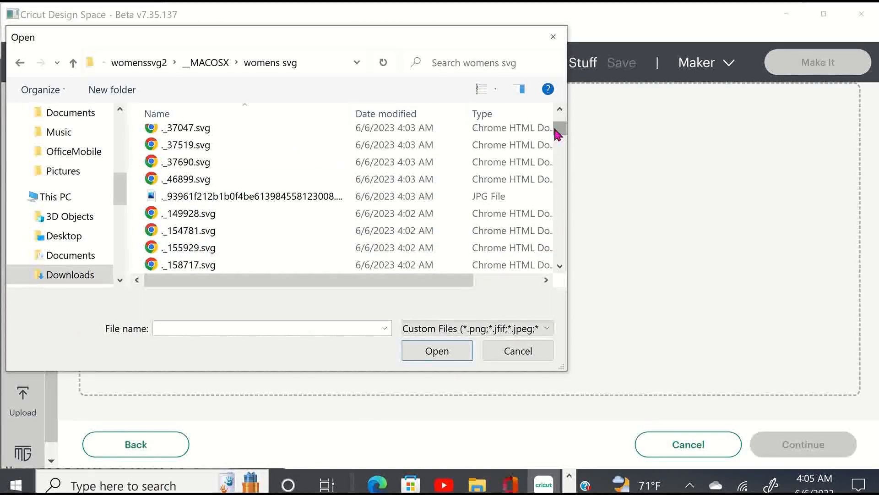
drag(562, 131, 559, 264)
click(261, 232)
double_click(259, 232)
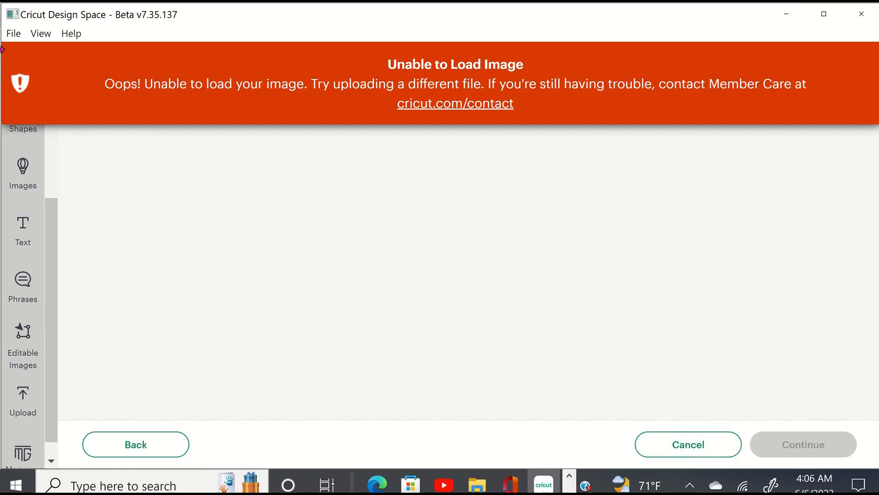
- Cancel the current upload, start a new image upload and load 98583934ddfb205f74b1eaf1dbecb57c.jpg from womenssvg2's womens svg folder
click(702, 451)
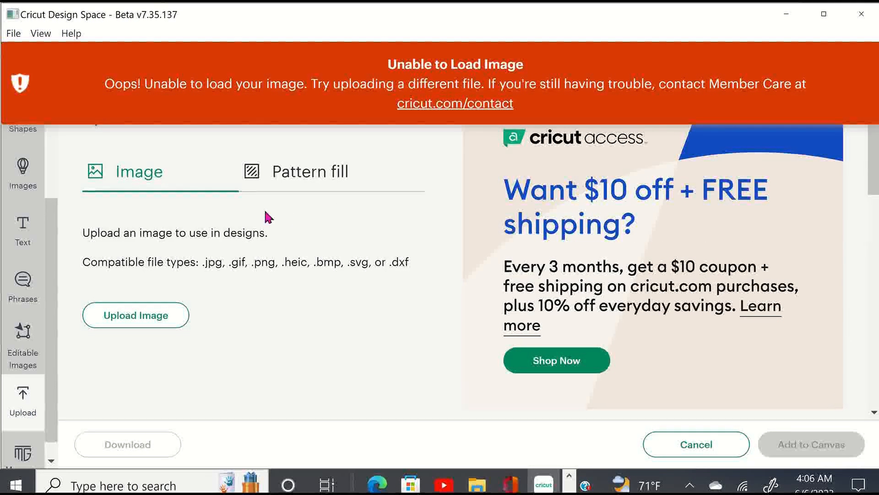
click(168, 322)
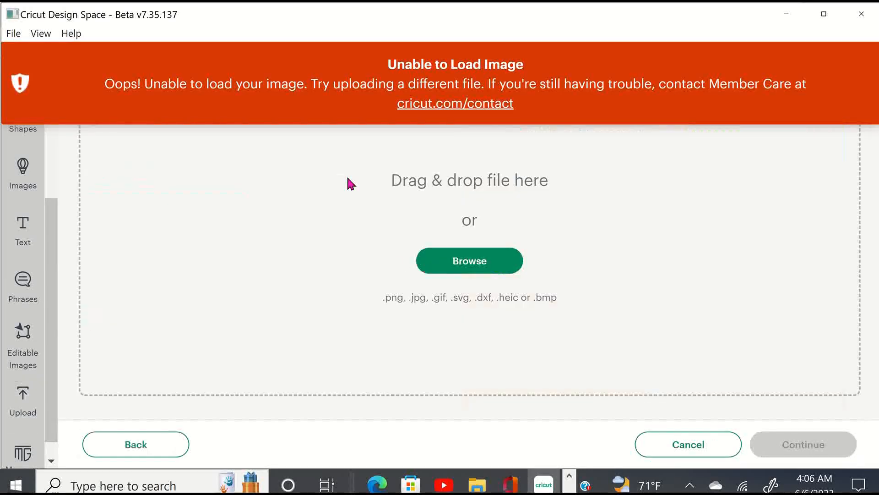
click(471, 269)
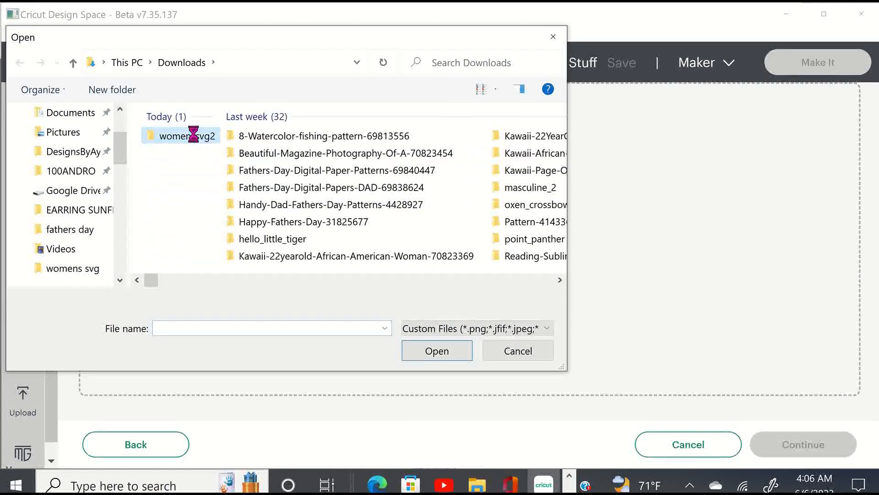
double_click(195, 138)
double_click(190, 156)
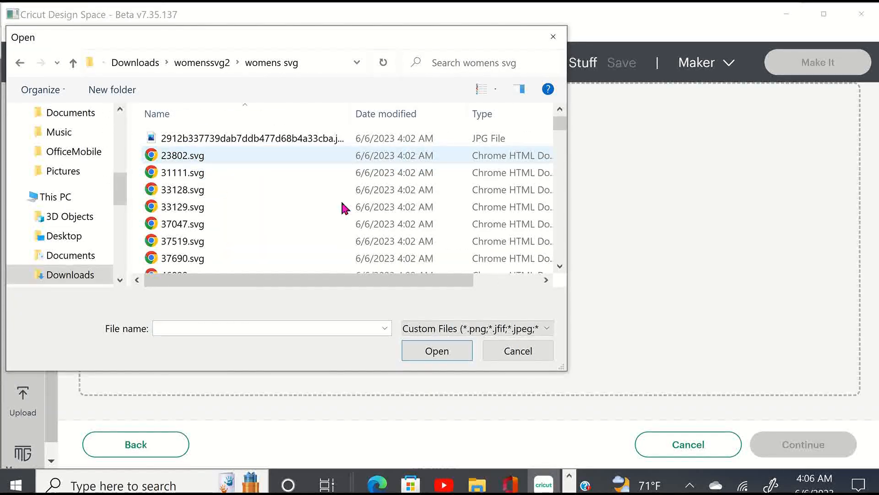
scroll(428, 247, down, 13)
scroll(430, 252, down, 12)
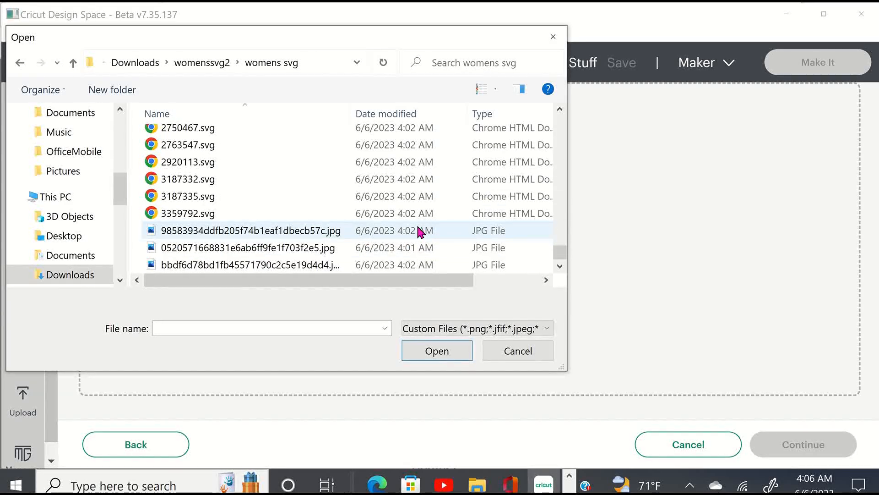
double_click(208, 231)
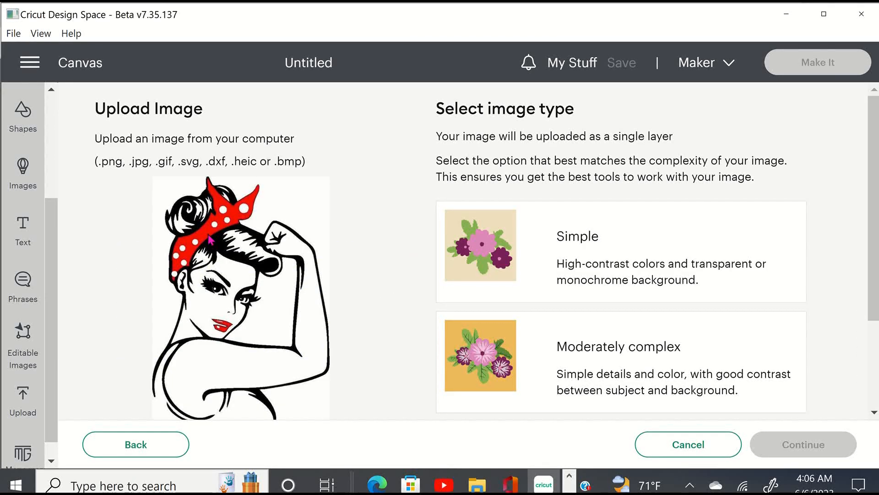
scroll(172, 406, down, 3)
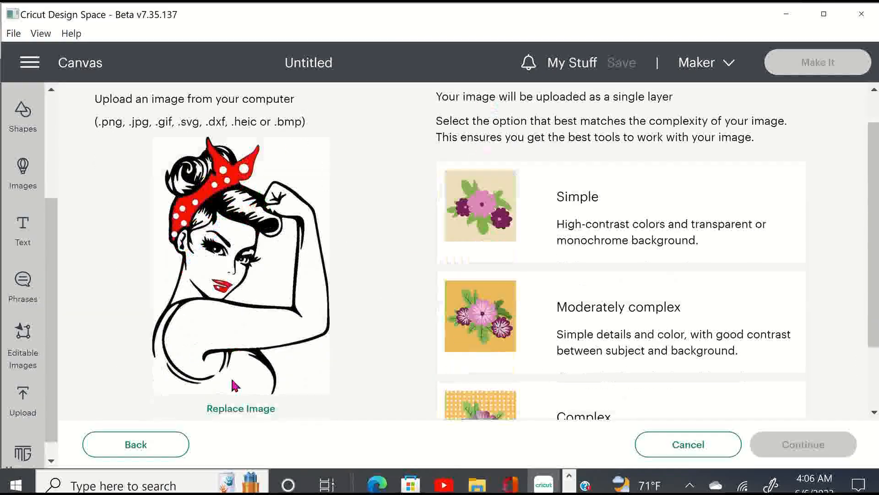
click(242, 319)
click(472, 260)
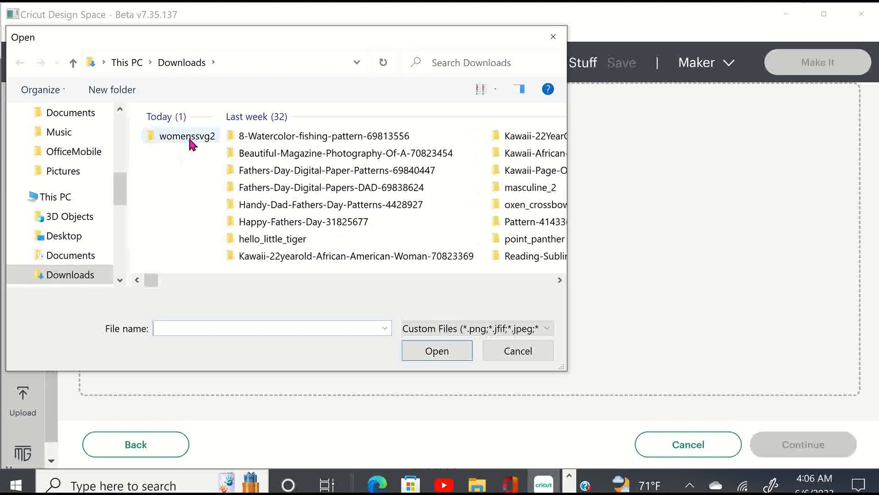
double_click(186, 138)
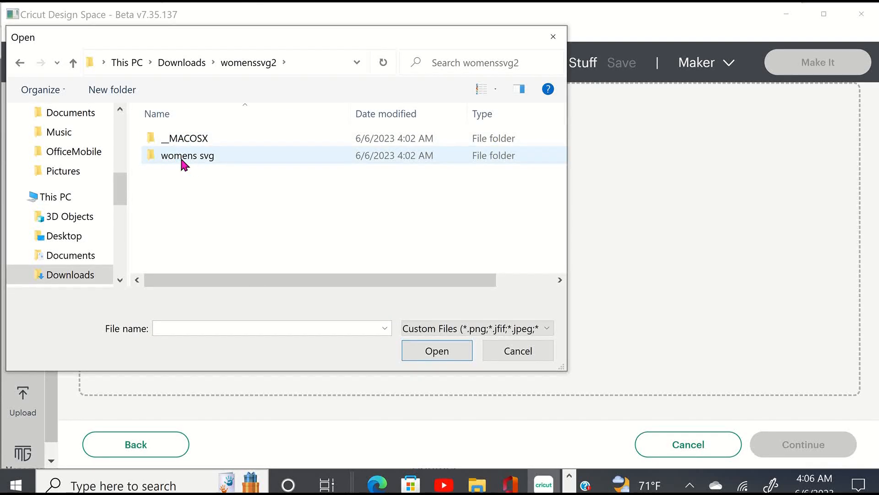
double_click(197, 157)
scroll(238, 225, down, 20)
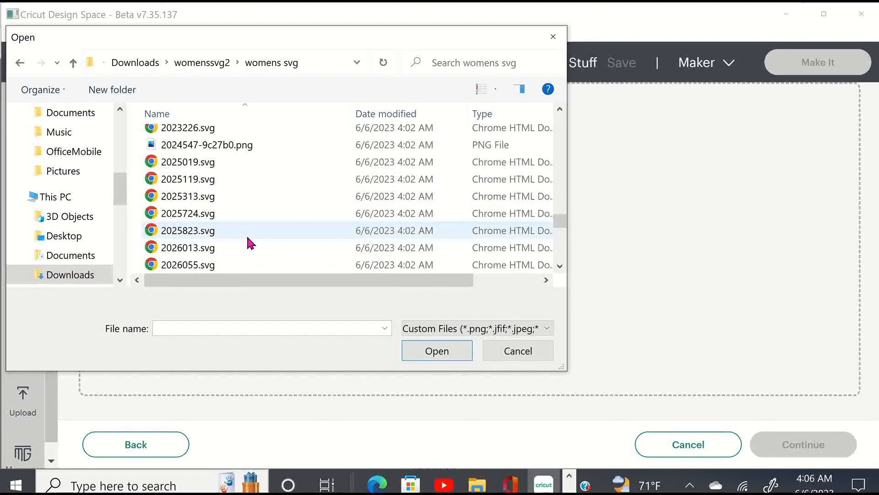
scroll(257, 238, down, 8)
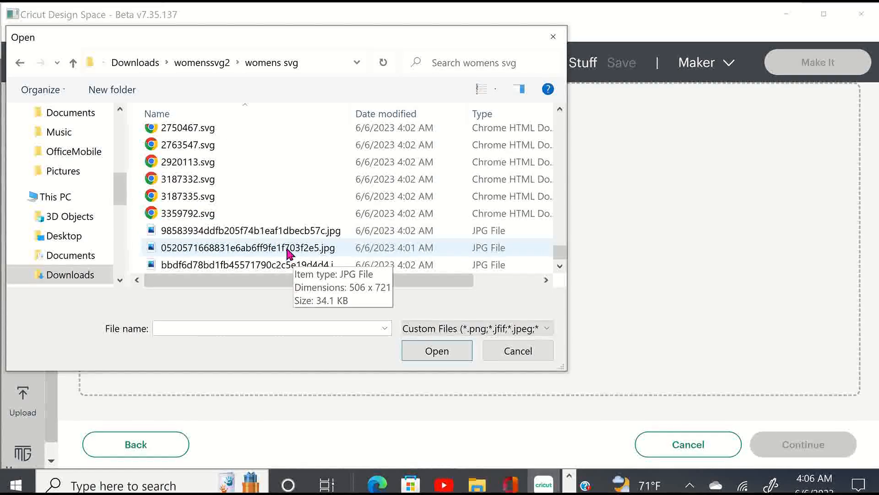
double_click(288, 248)
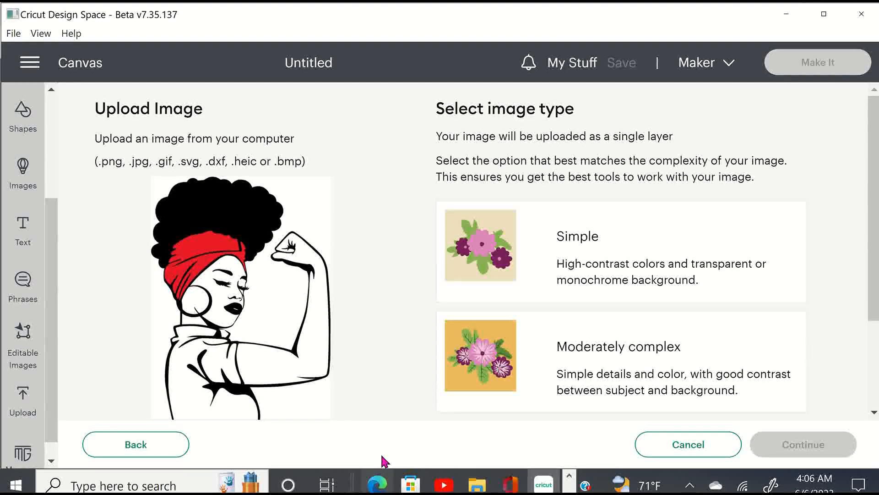
- Switch to the Etsy order page in Chrome and review the purchased item's files, price and payment details
click(571, 480)
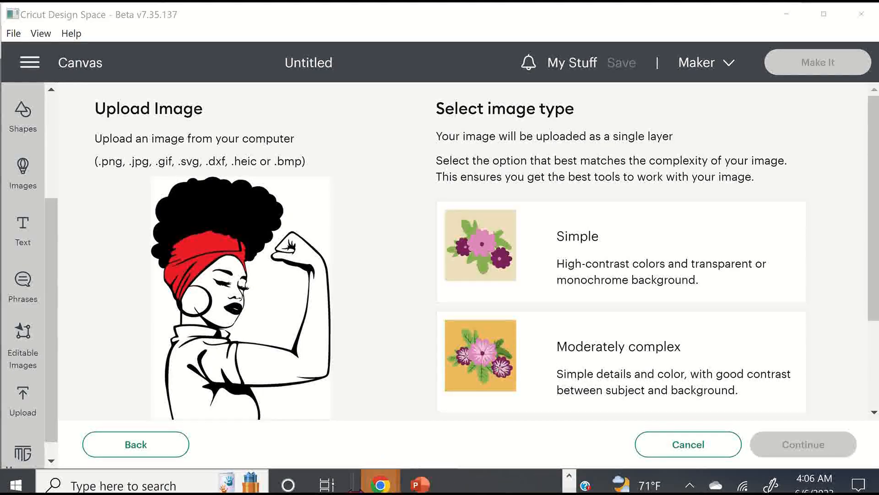
mouse_move(380, 485)
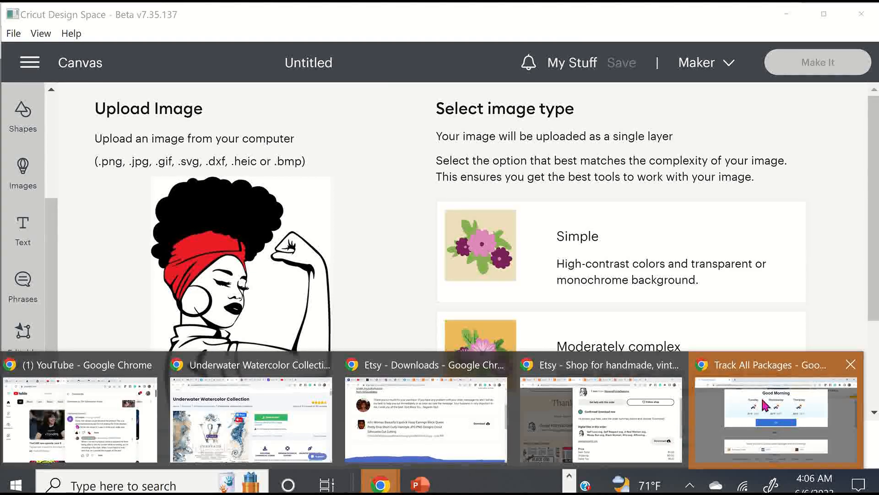
click(641, 384)
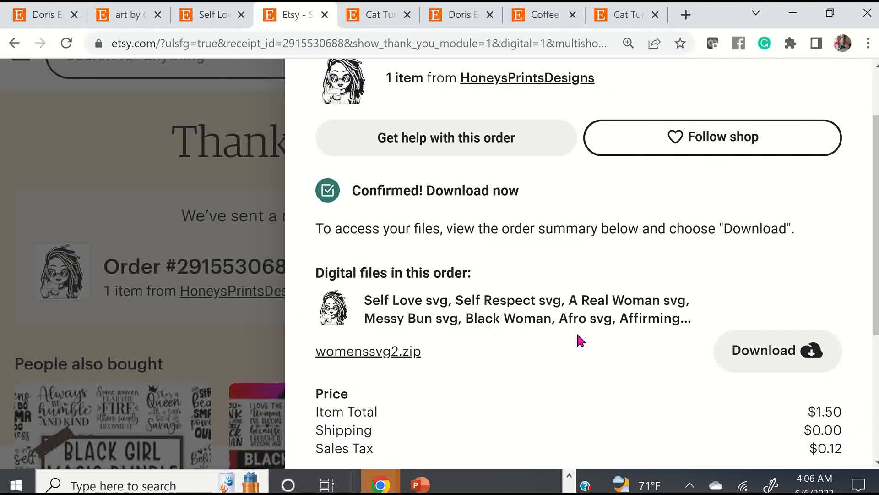
scroll(576, 331, down, 5)
scroll(576, 332, up, 3)
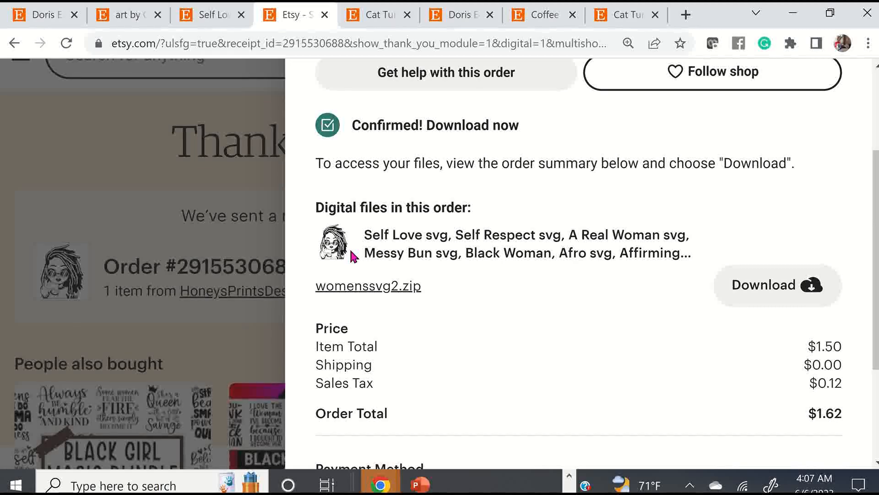
scroll(357, 253, down, 3)
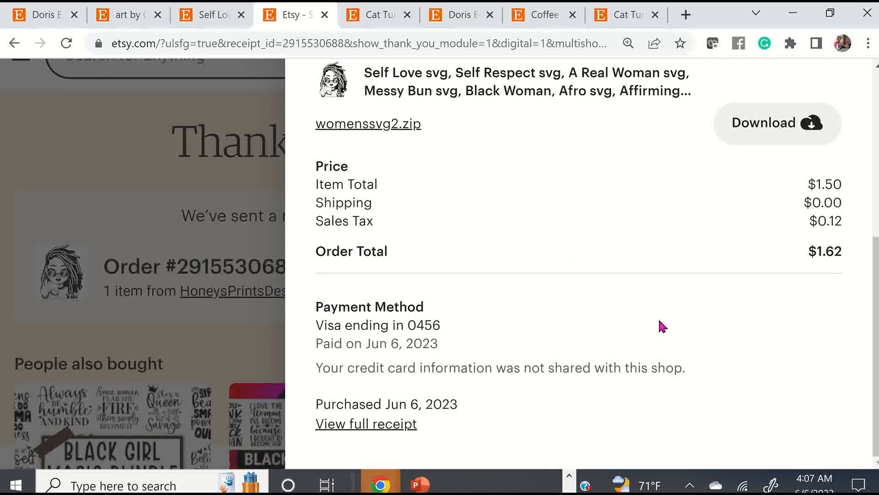
scroll(663, 326, up, 5)
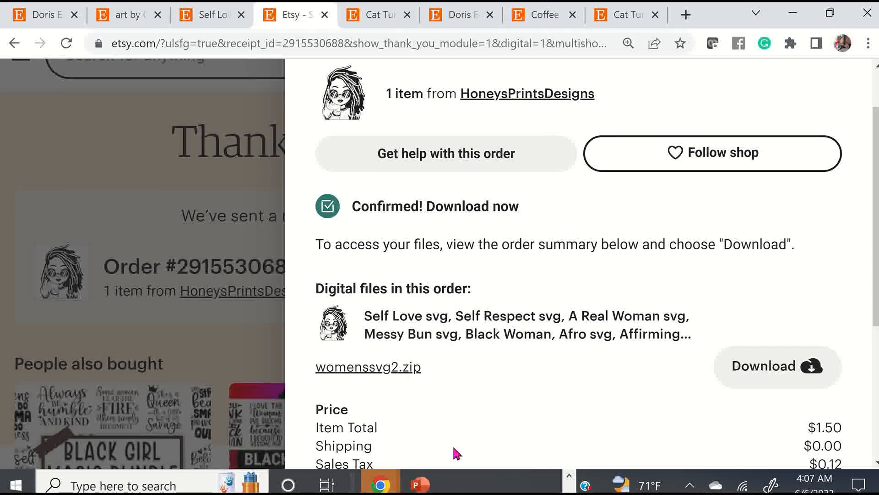
- Return to Cricut Design Space and start replacing the loaded image with another file from the computer
click(572, 488)
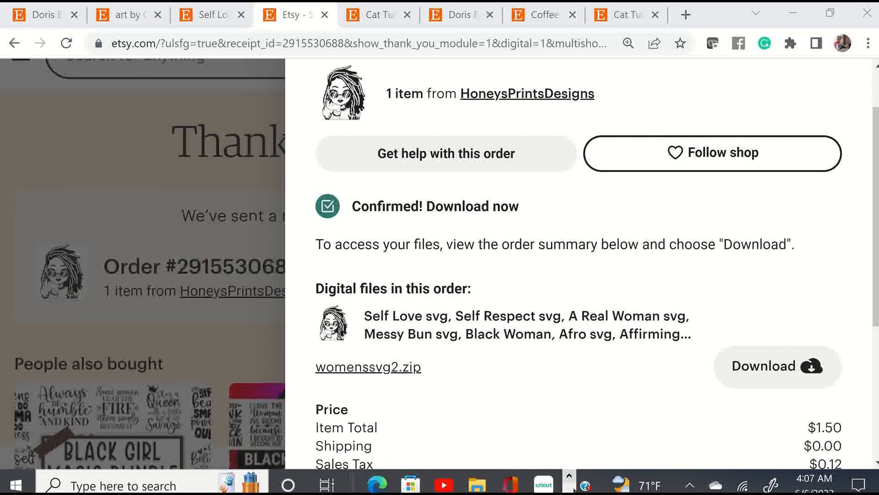
click(572, 489)
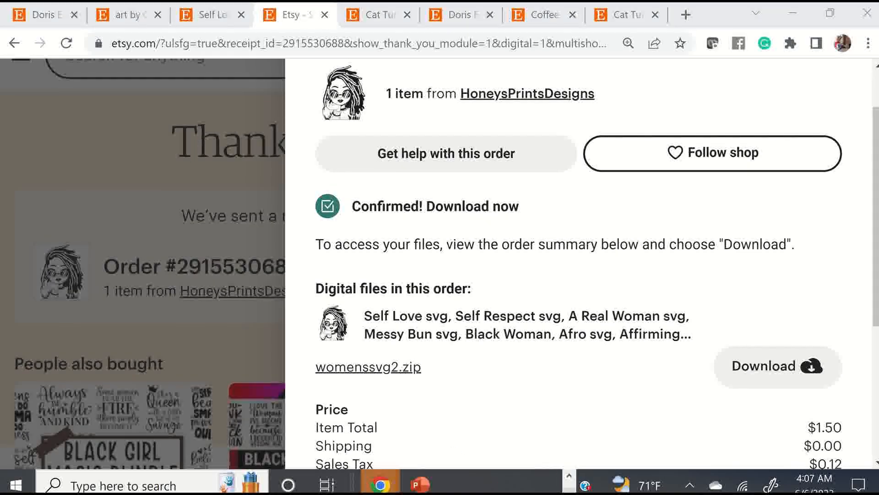
click(571, 481)
mouse_move(476, 489)
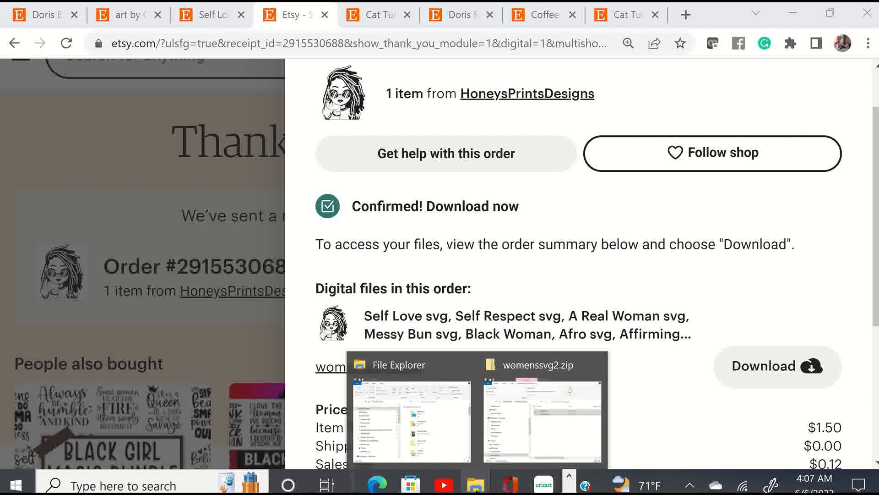
click(544, 485)
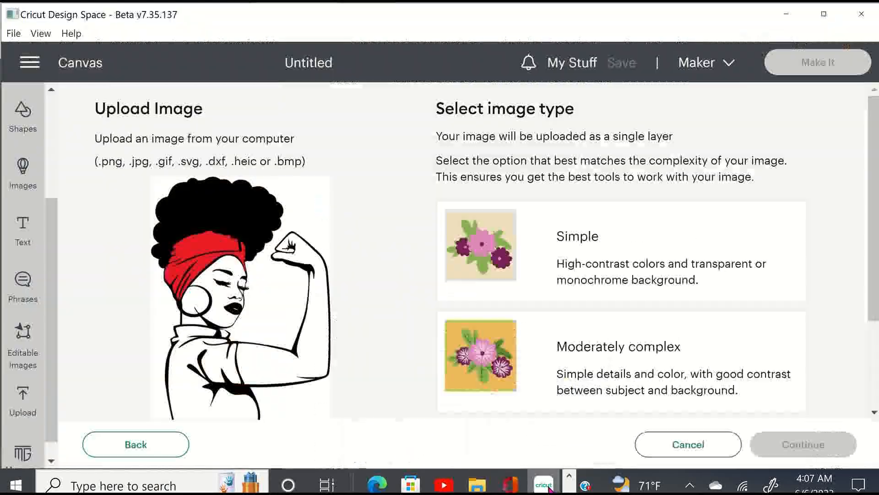
scroll(209, 324, down, 3)
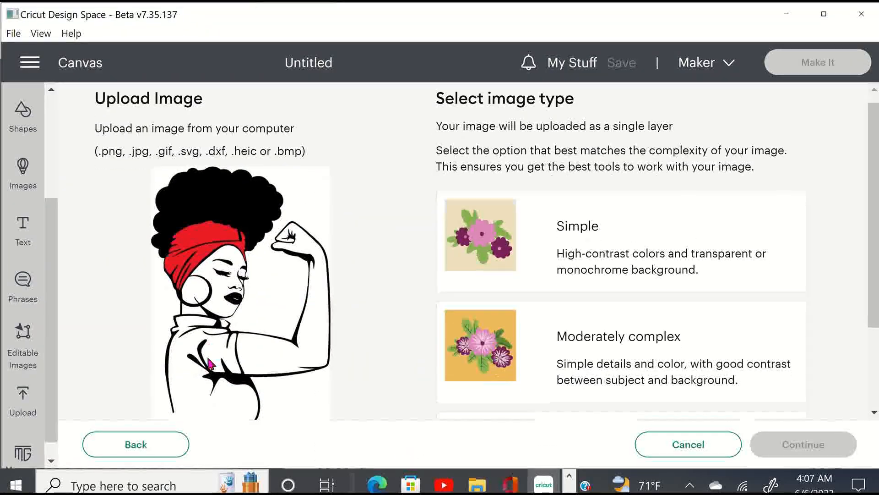
click(224, 323)
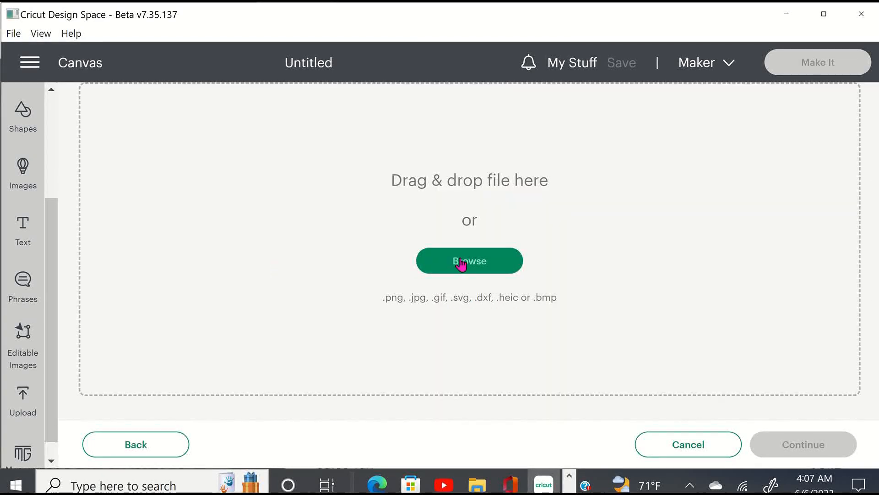
click(461, 265)
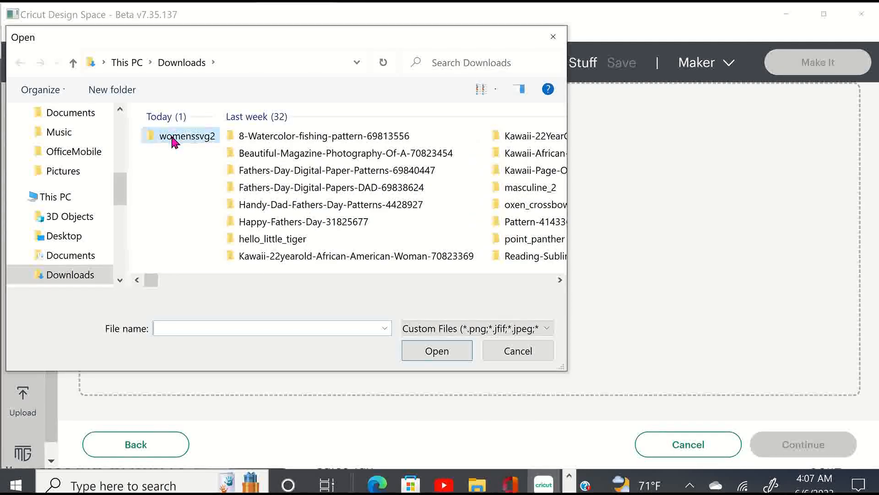
- Load the JPG whose name starts with bbdf6d78bd1fb45571790c2c5e19d from womenssvg2's womens svg folder and inspect its preview
double_click(172, 137)
double_click(188, 157)
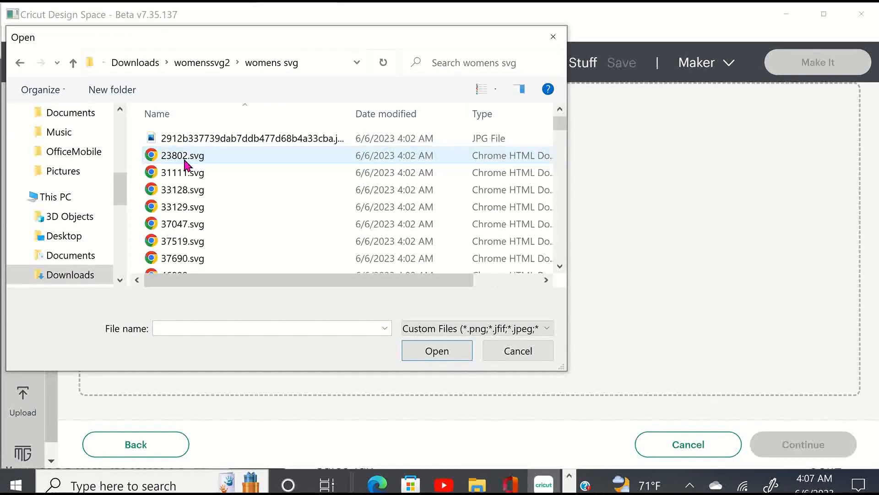
scroll(281, 204, down, 5)
scroll(280, 207, down, 15)
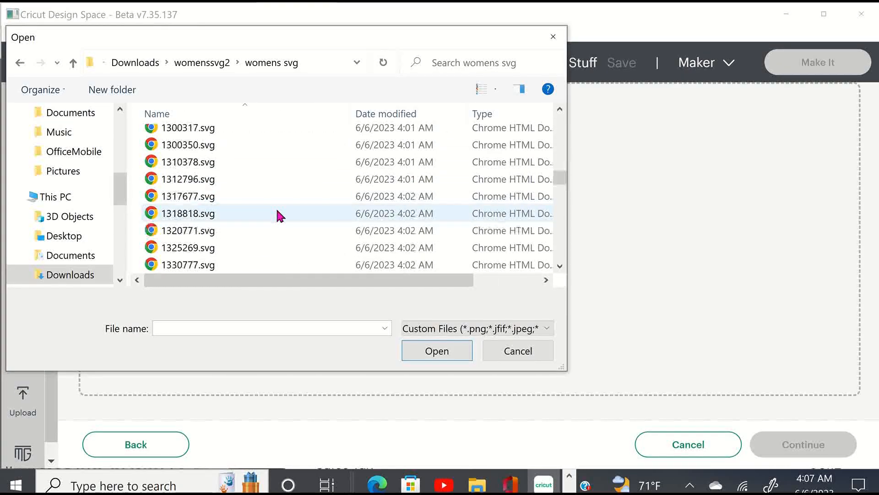
scroll(281, 252, down, 10)
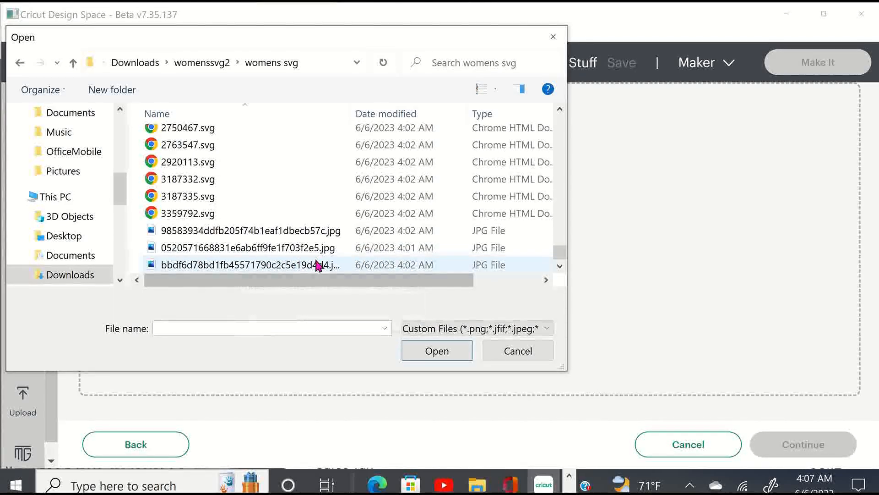
double_click(290, 267)
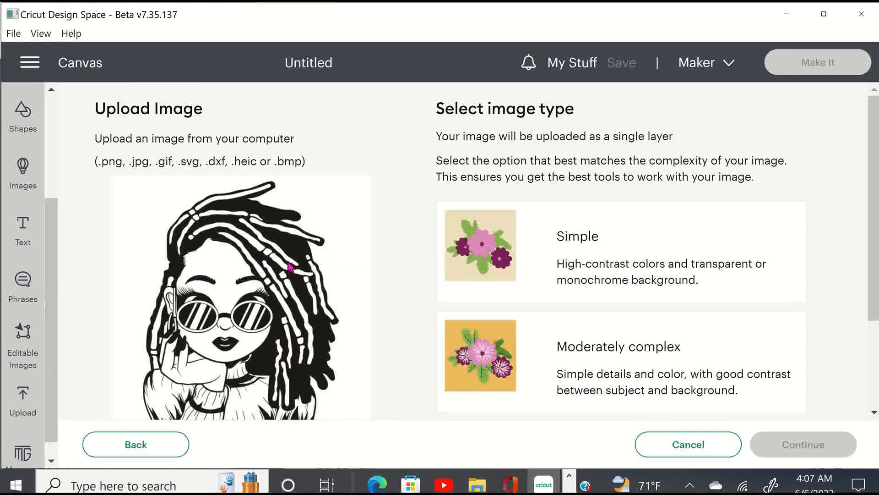
scroll(291, 267, down, 3)
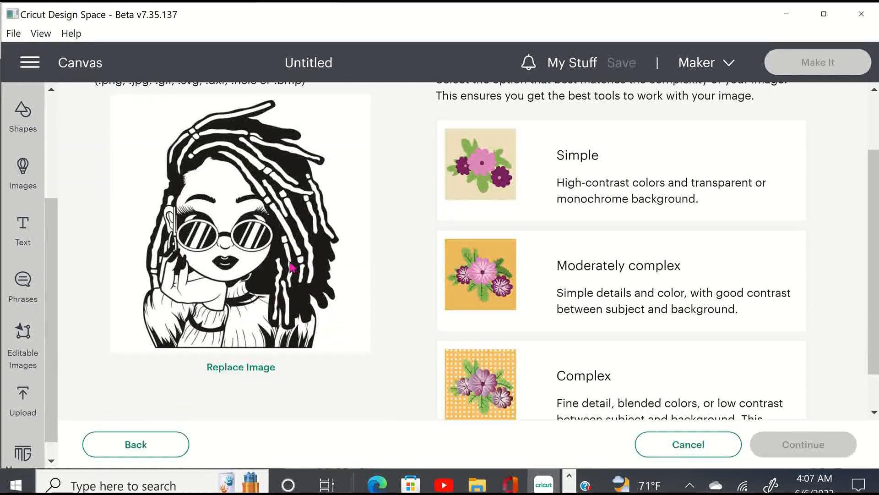
scroll(291, 267, up, 3)
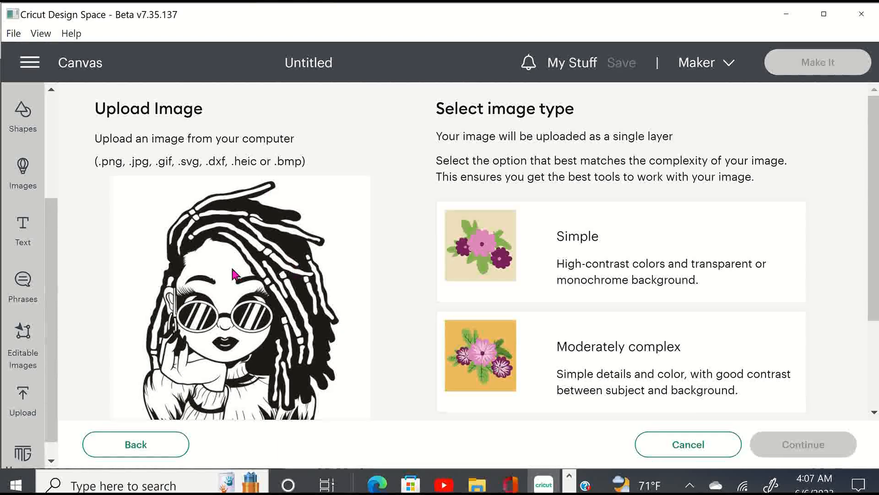
scroll(255, 280, down, 1)
scroll(255, 279, down, 3)
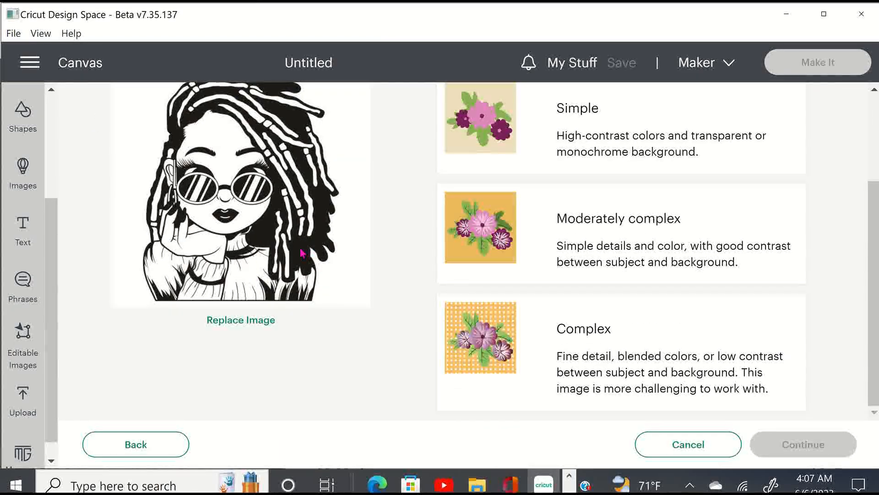
- Switch to the Etsy order page in Chrome, reopen the order receipt to check its price breakdown, and close it
click(569, 479)
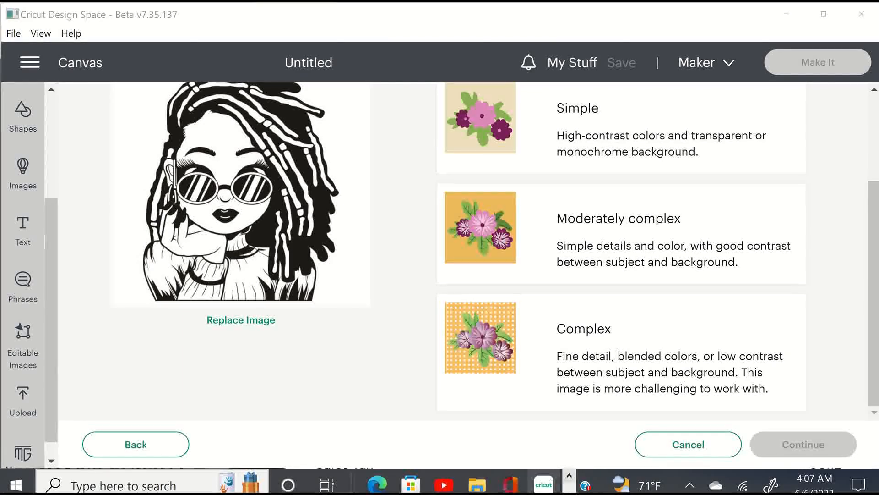
click(568, 478)
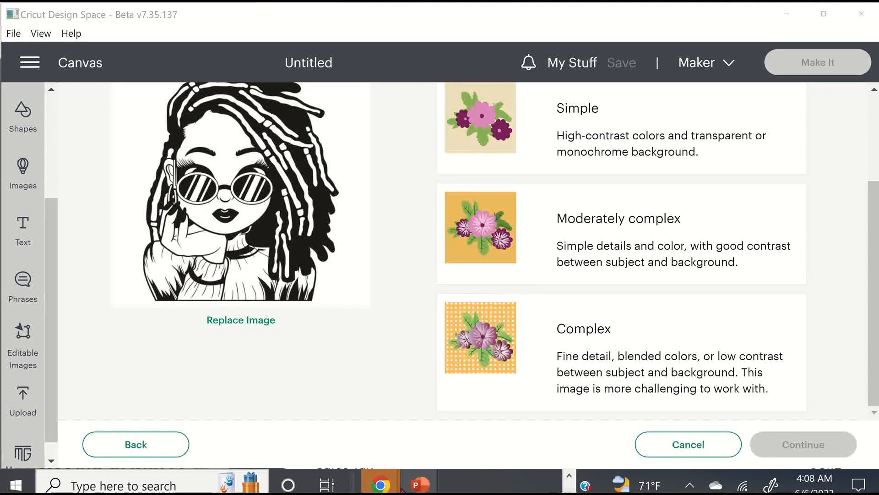
mouse_move(385, 486)
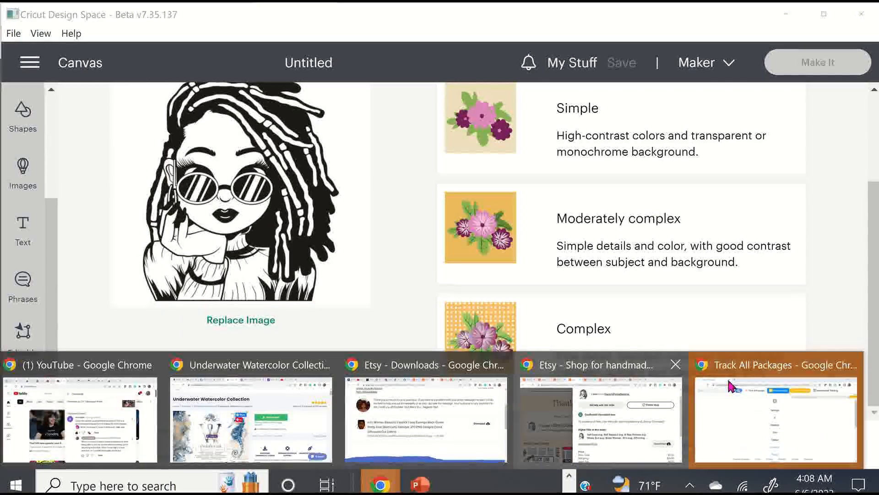
click(659, 423)
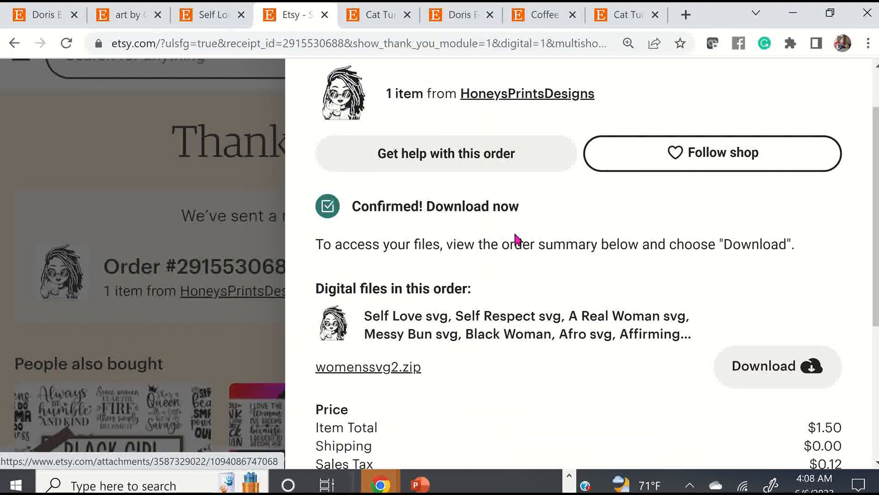
scroll(516, 239, up, 1)
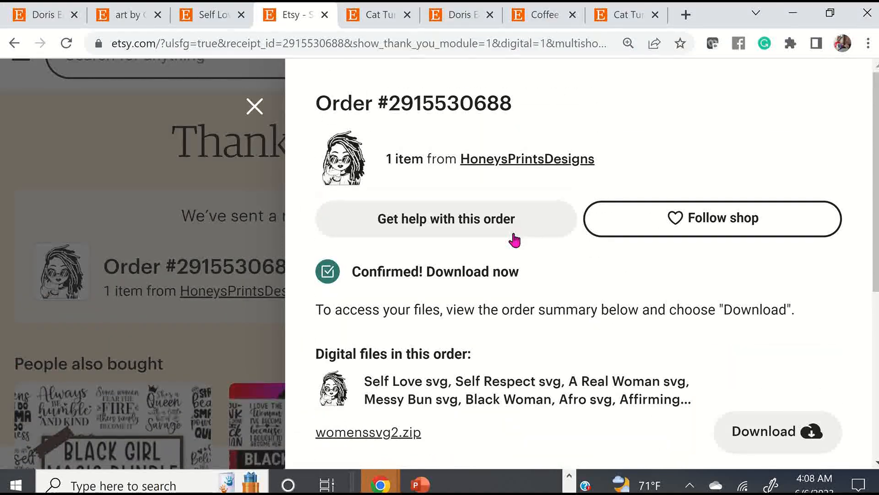
click(255, 107)
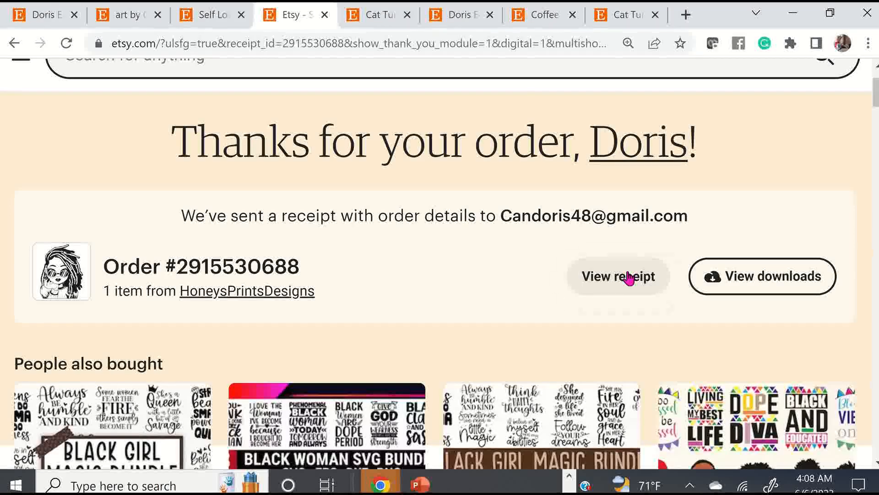
click(572, 273)
scroll(501, 275, down, 5)
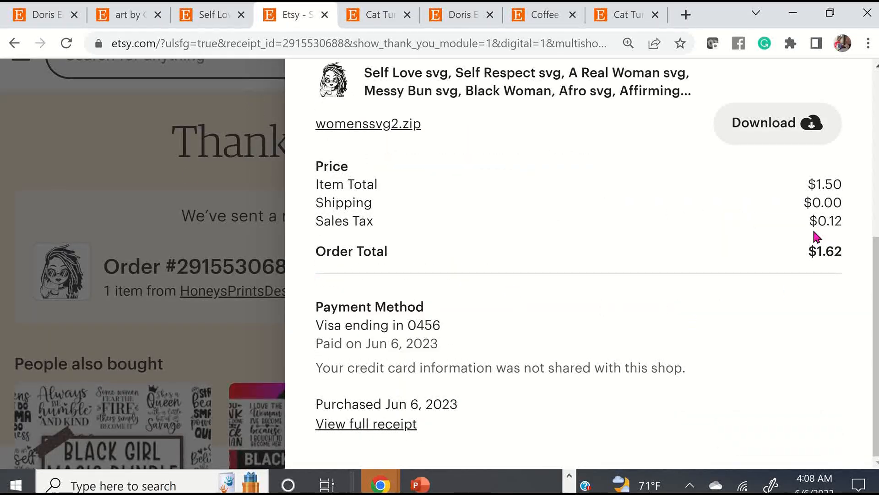
click(86, 225)
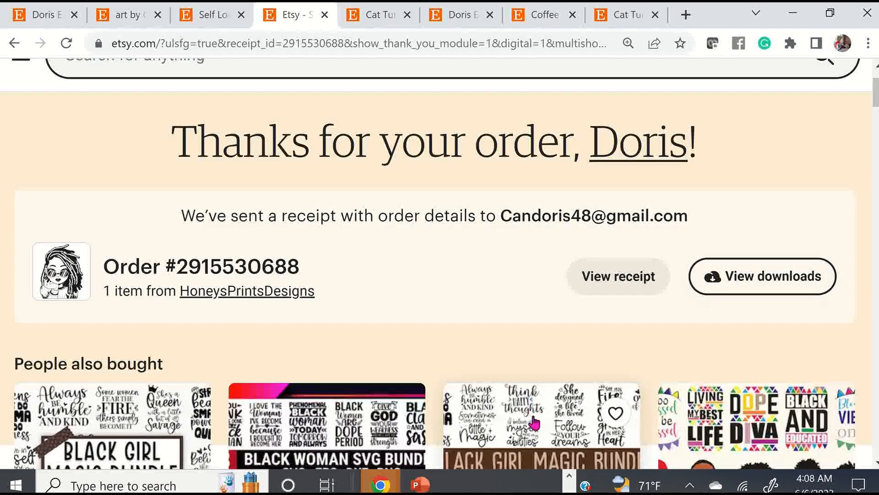
- Return to Cricut Design Space, set the loaded image's type to Complex and continue to the background remover
click(570, 480)
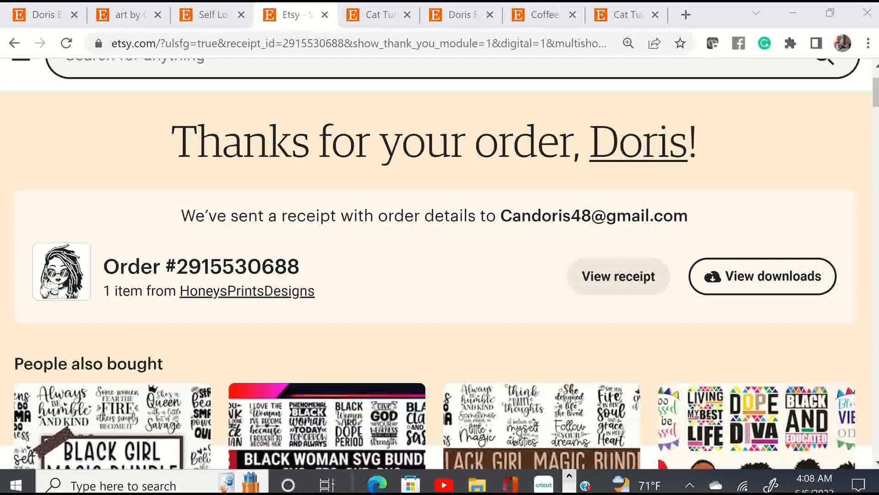
click(546, 486)
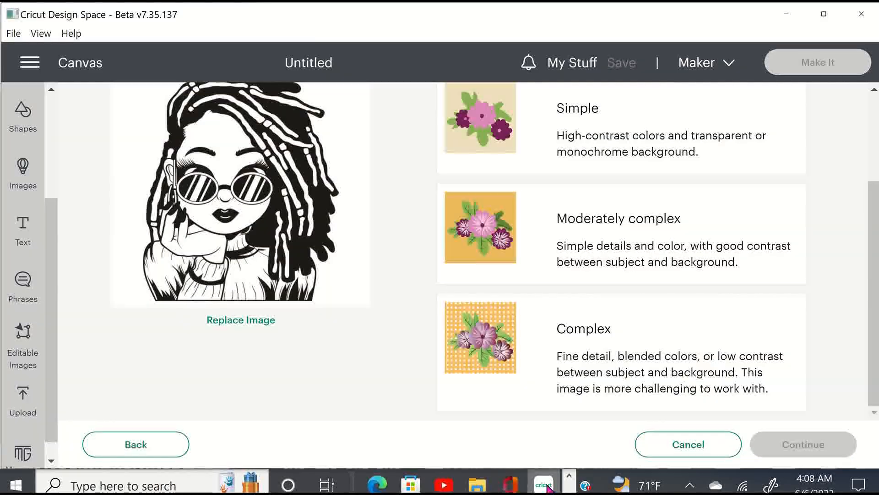
scroll(385, 332, up, 3)
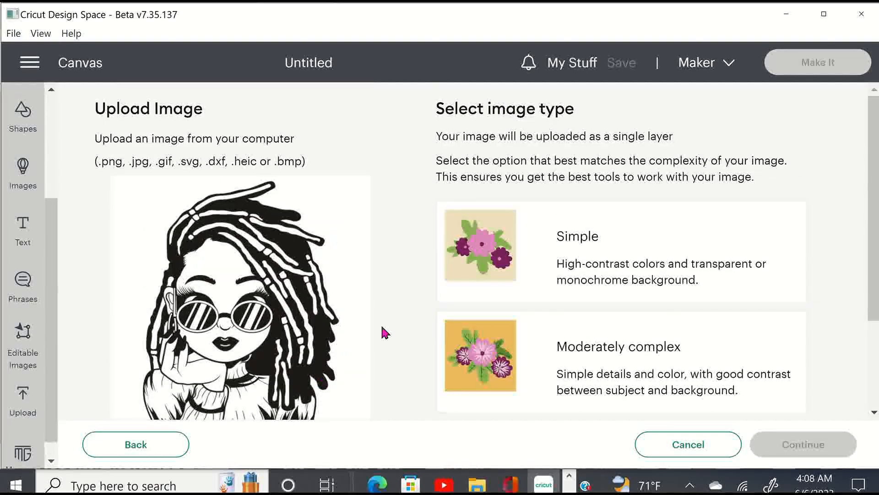
scroll(374, 316, down, 2)
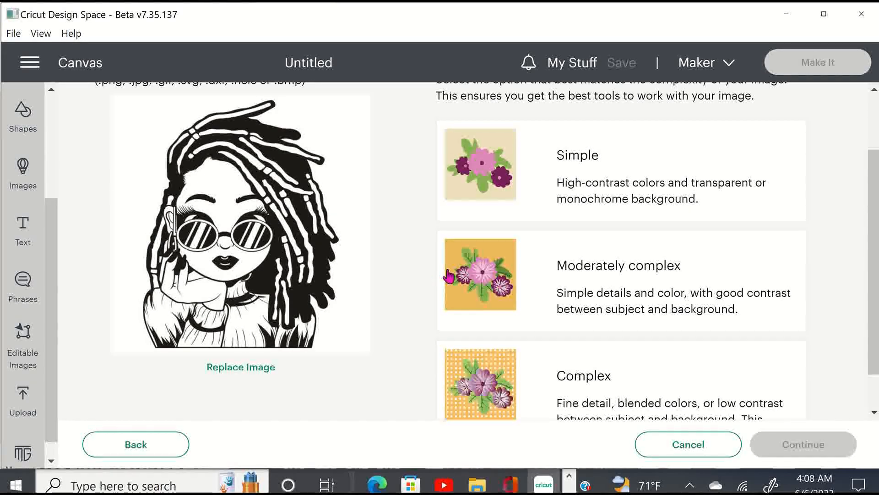
scroll(458, 283, down, 2)
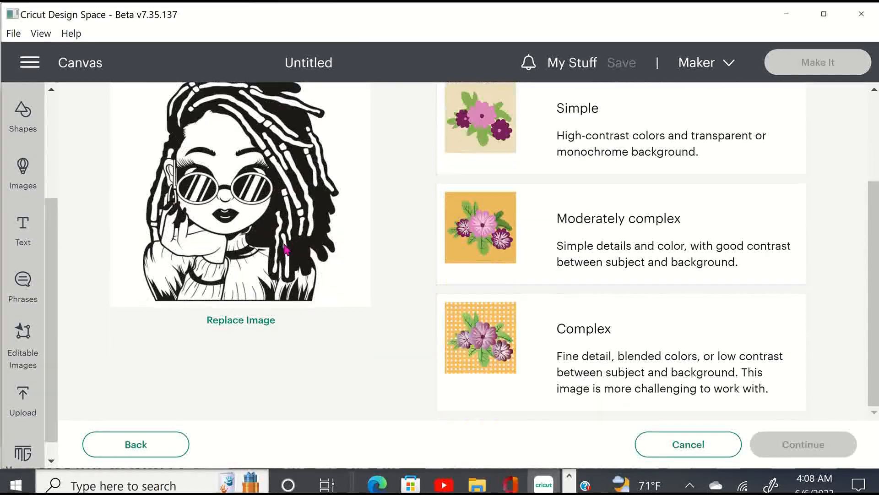
click(510, 330)
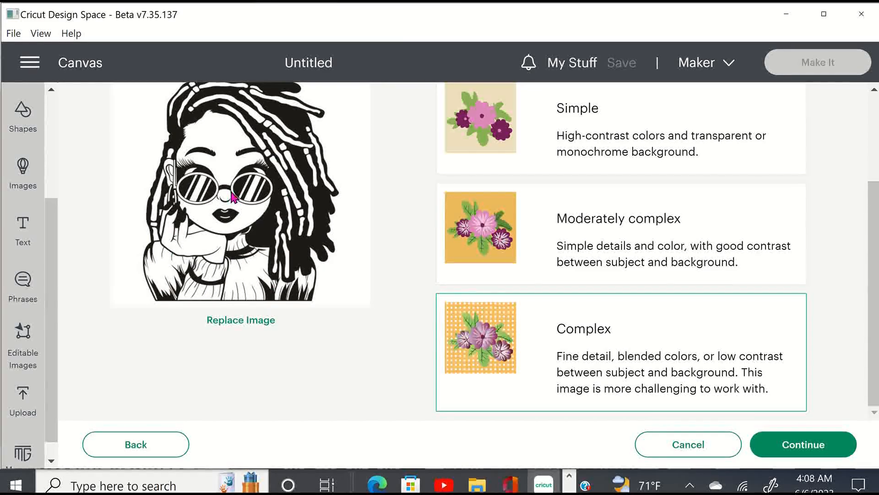
click(786, 447)
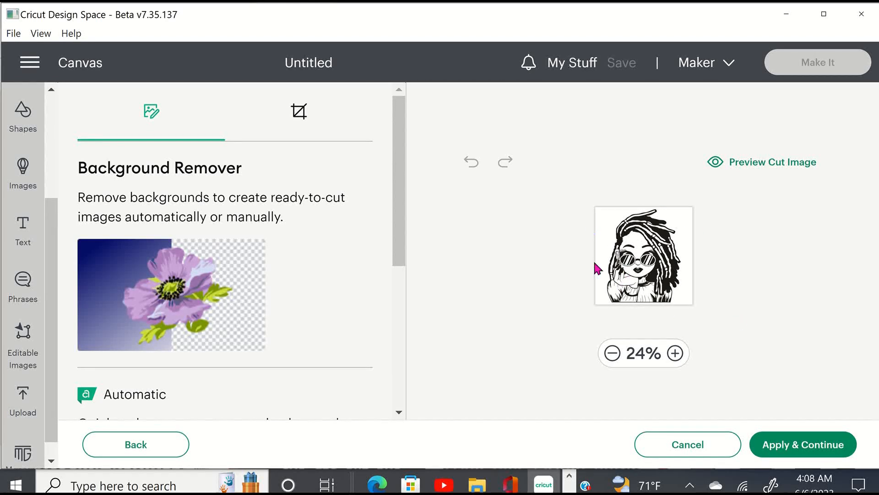
- Remove the white background surrounding the woman in the sunglasses image
click(675, 353)
click(675, 353)
scroll(710, 274, down, 4)
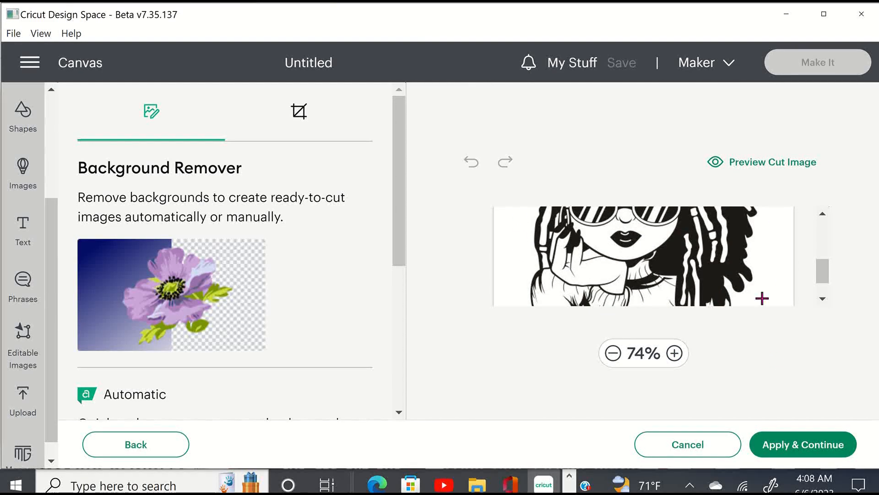
click(511, 240)
scroll(515, 256, up, 3)
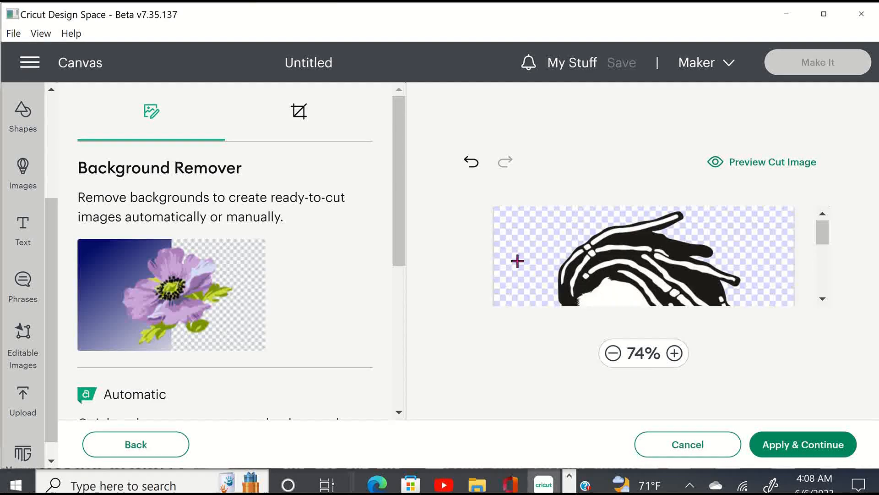
scroll(518, 262, down, 2)
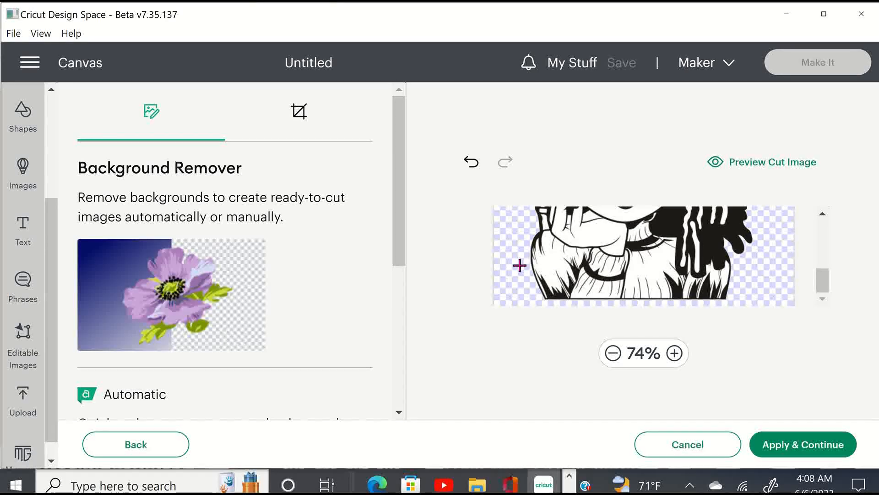
- Remove the white fill from the woman's face and hand
scroll(519, 266, up, 1)
scroll(520, 264, down, 2)
scroll(519, 263, up, 2)
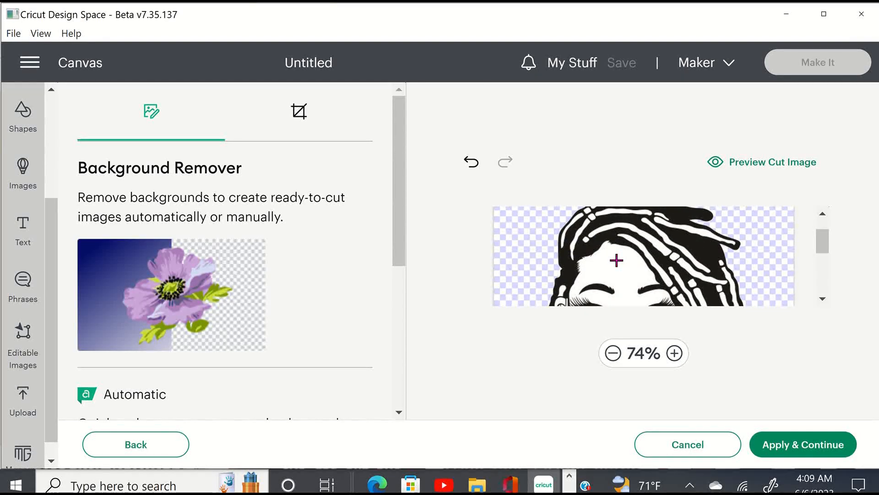
click(643, 269)
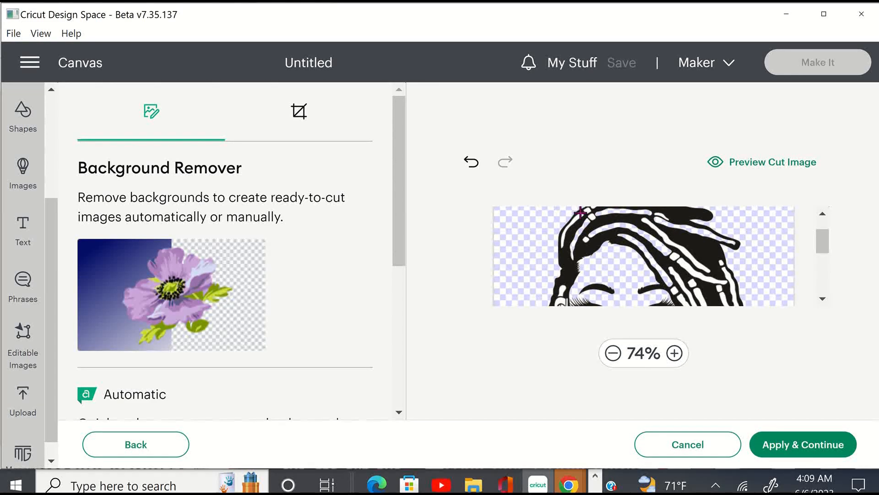
scroll(714, 277, down, 2)
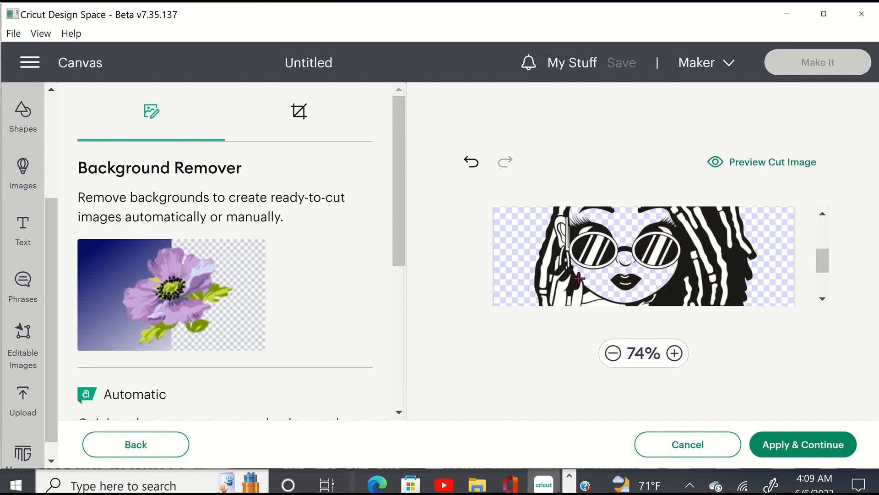
scroll(579, 277, down, 2)
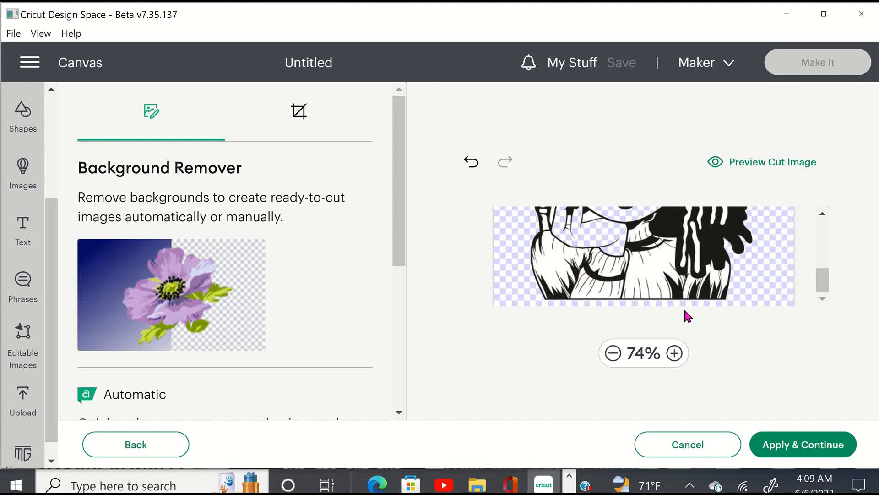
- Enlarge the image to 124% and clear the white fill from the uppermost dreadlock strands
click(675, 353)
click(676, 354)
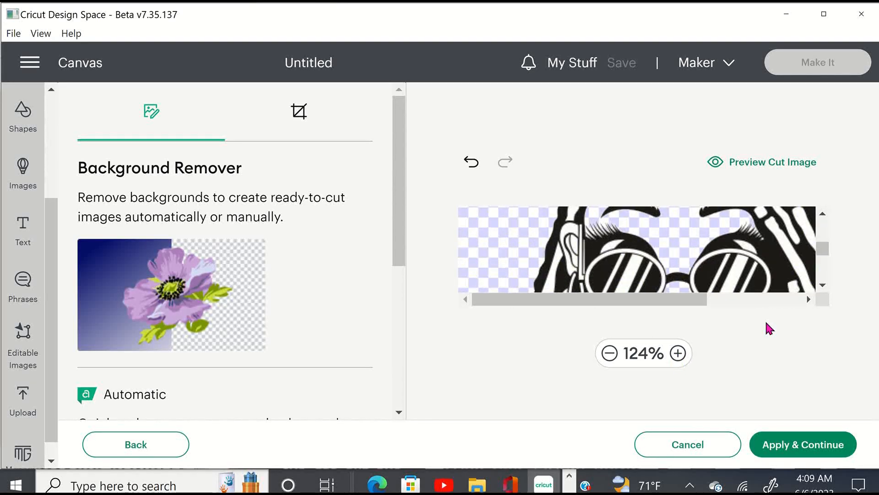
drag(823, 255, 823, 229)
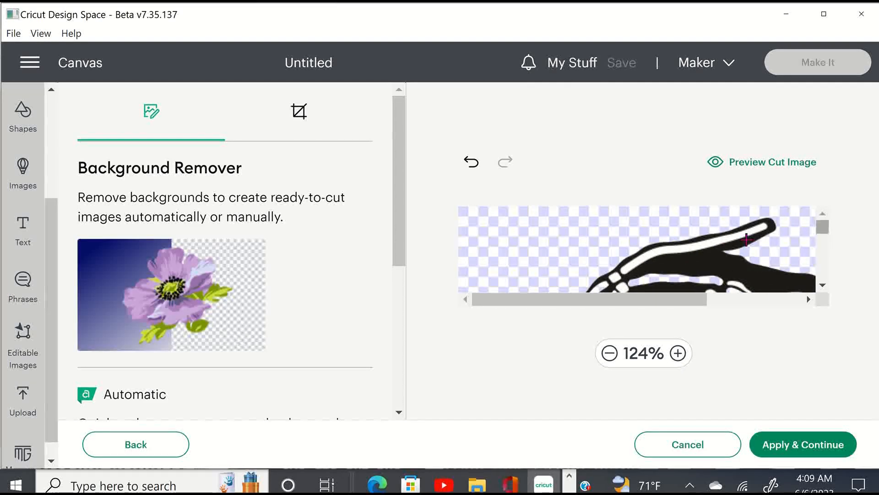
scroll(687, 243, down, 3)
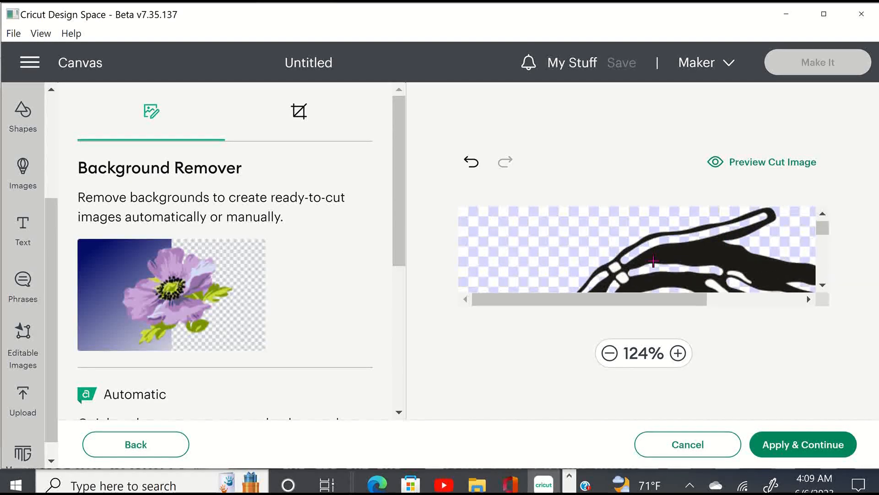
scroll(628, 232, up, 3)
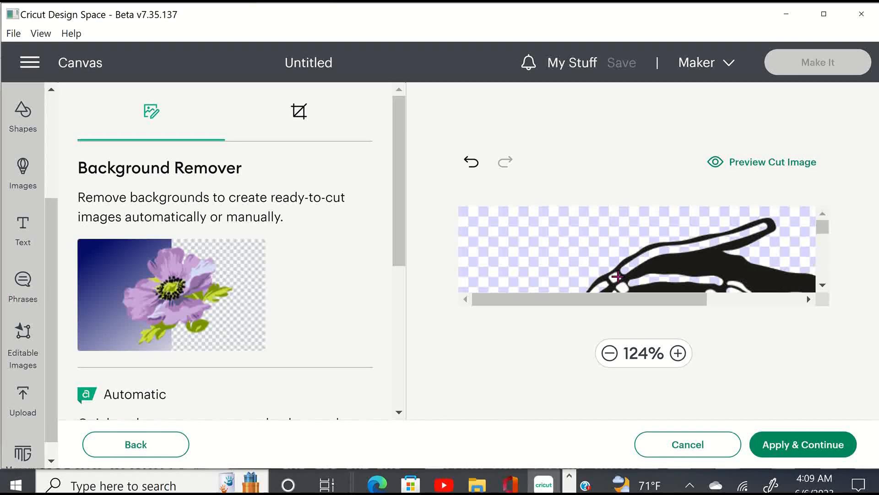
scroll(632, 260, down, 3)
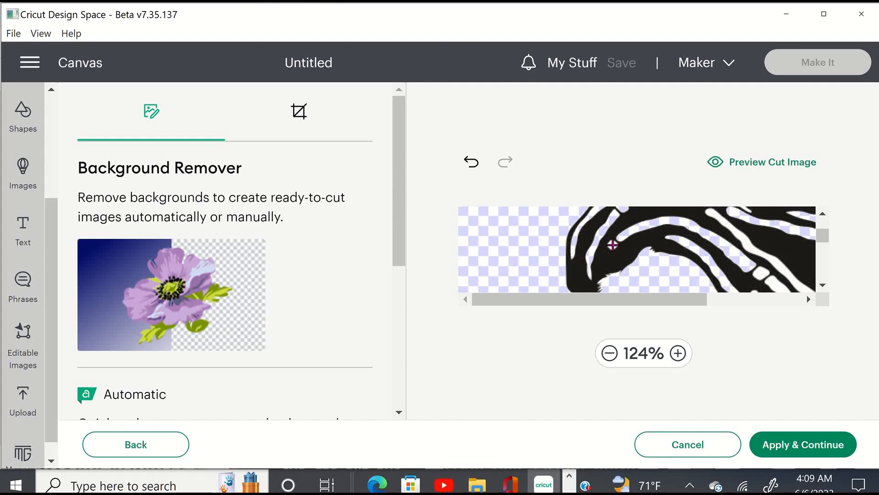
- Clear the remaining white segments from the dreadlocks over the crown of the head
drag(658, 304, 722, 305)
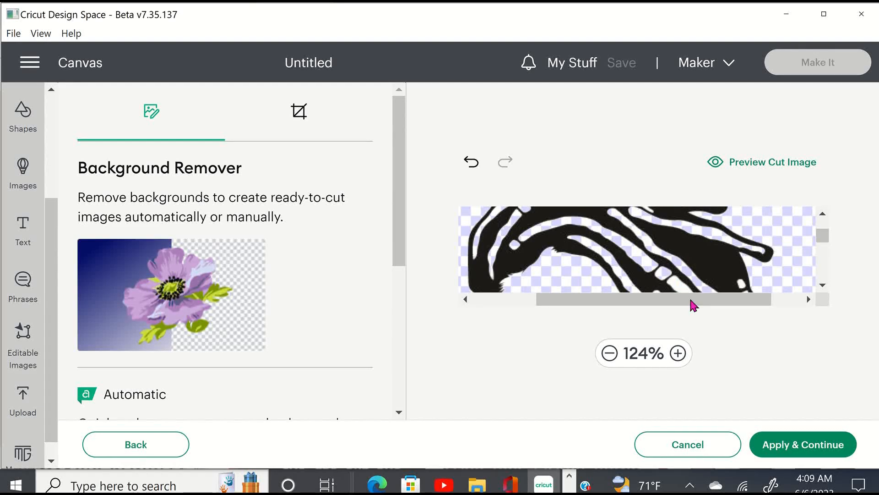
scroll(694, 266, up, 2)
scroll(641, 281, down, 3)
scroll(649, 240, up, 2)
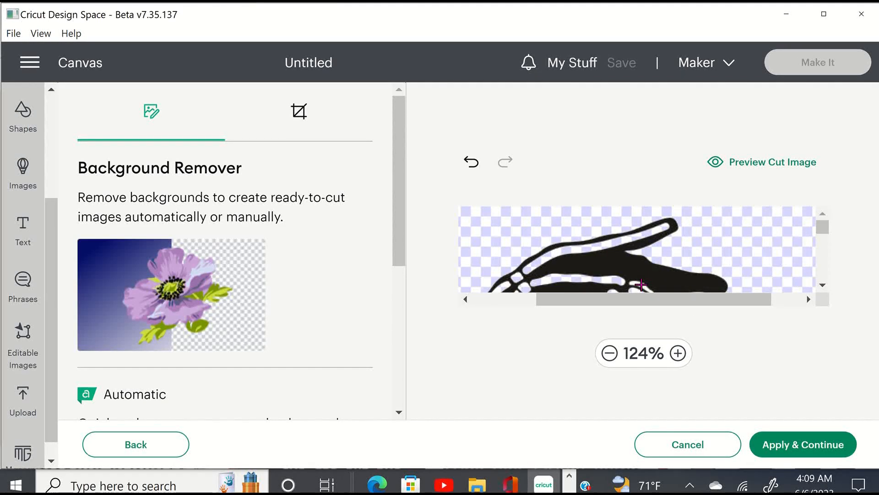
scroll(641, 279, down, 2)
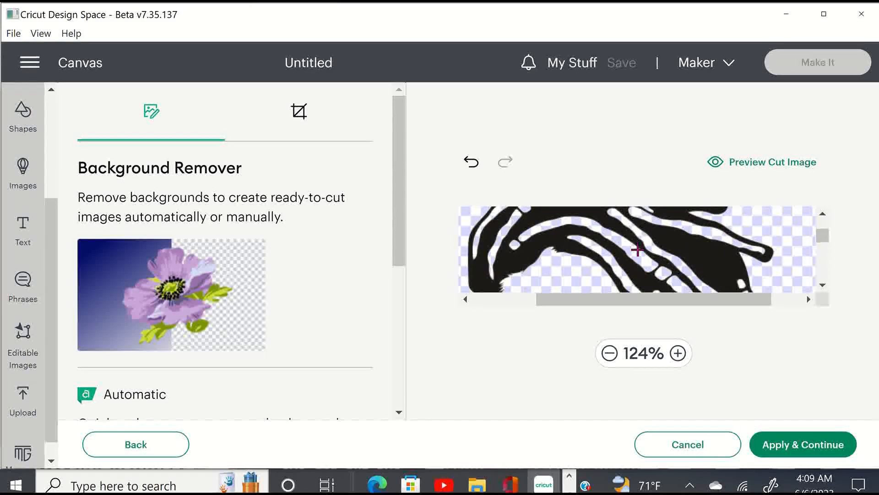
scroll(638, 249, up, 2)
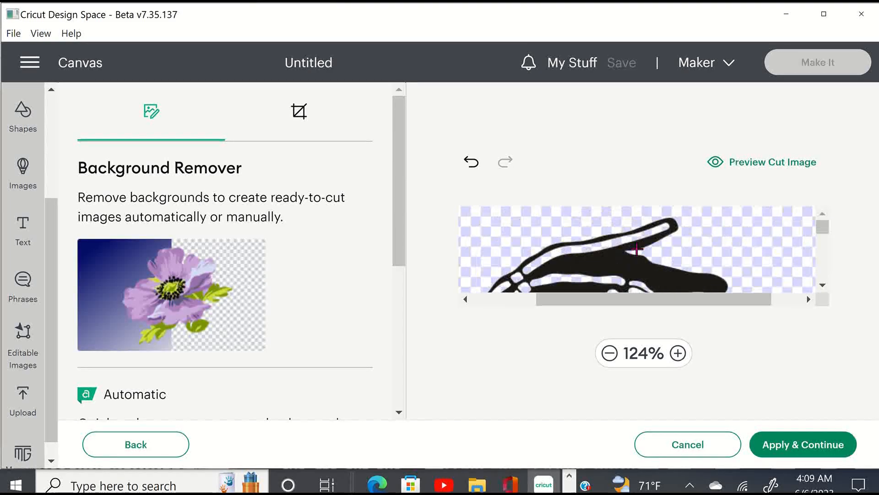
click(823, 286)
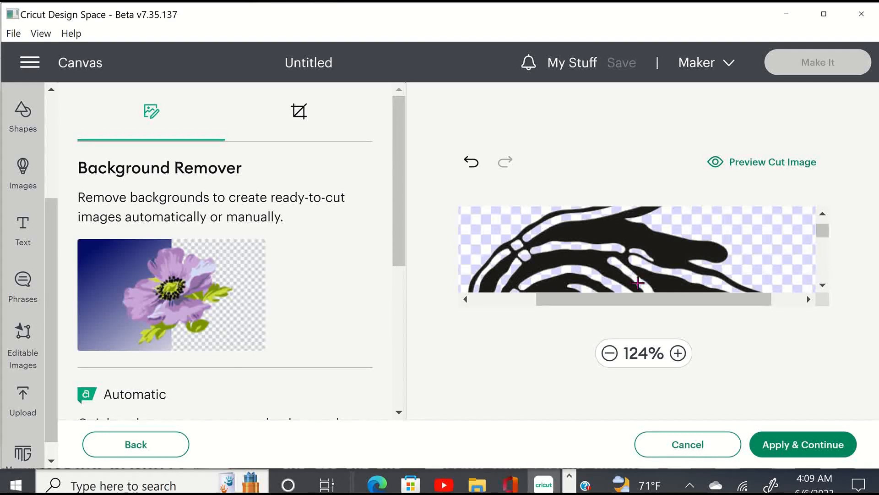
- Clear the white segments from the dreadlocks beside the face and down to the shoulder, and from the neck area
scroll(696, 264, down, 2)
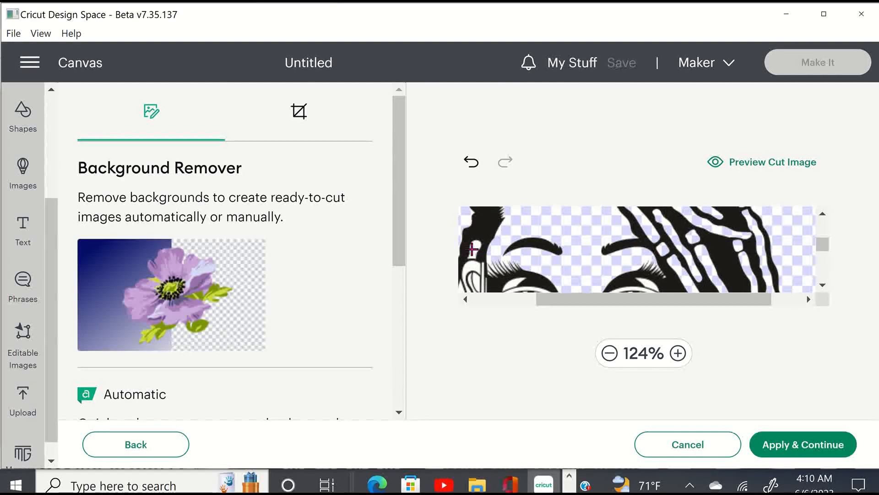
scroll(586, 247, down, 2)
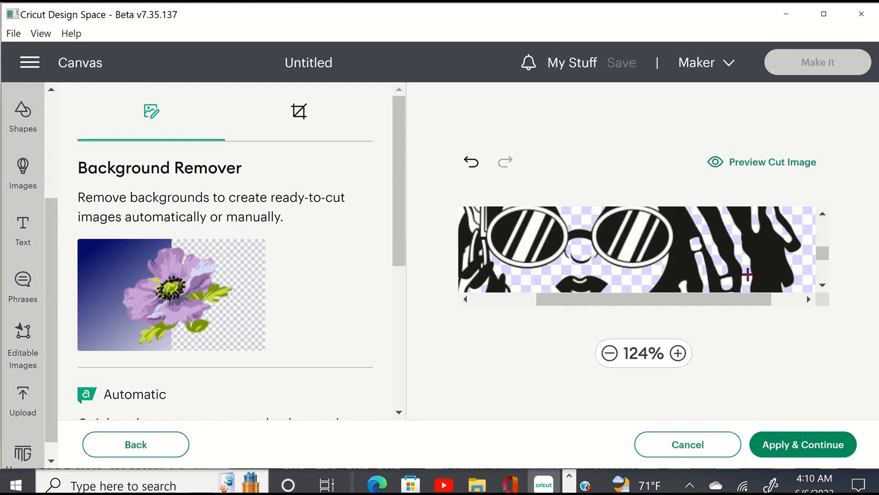
scroll(747, 274, down, 2)
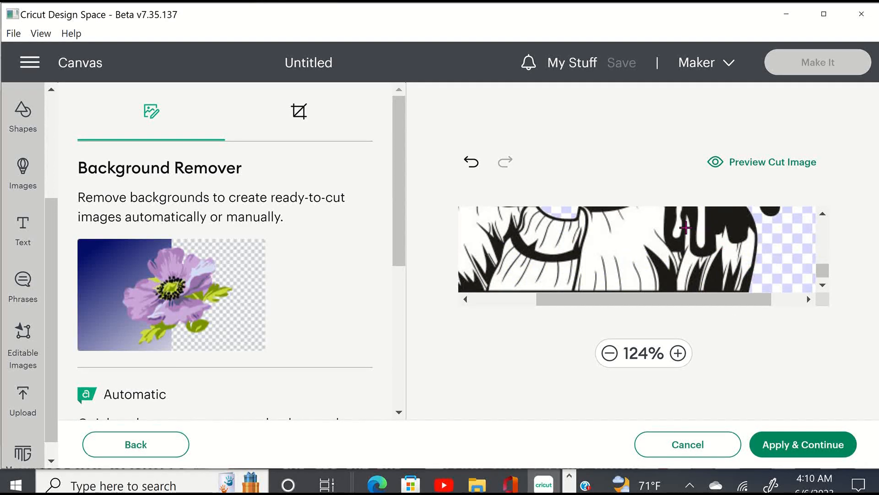
scroll(716, 292, up, 2)
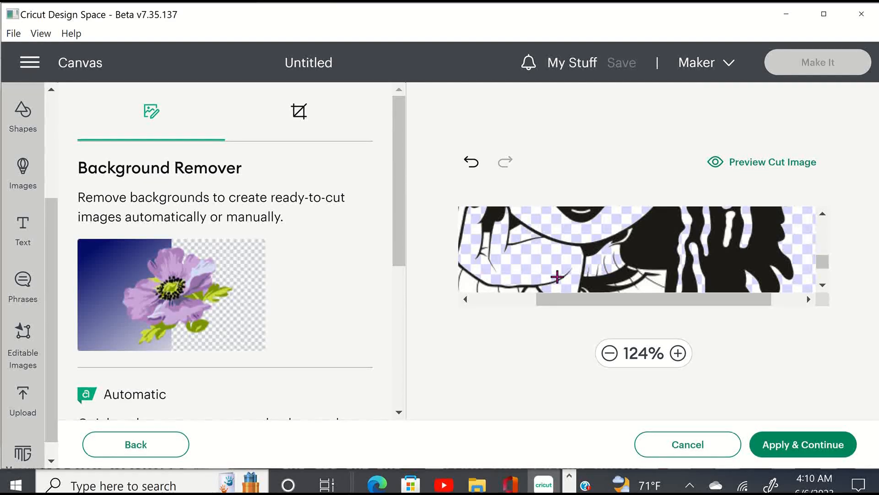
scroll(558, 275, up, 3)
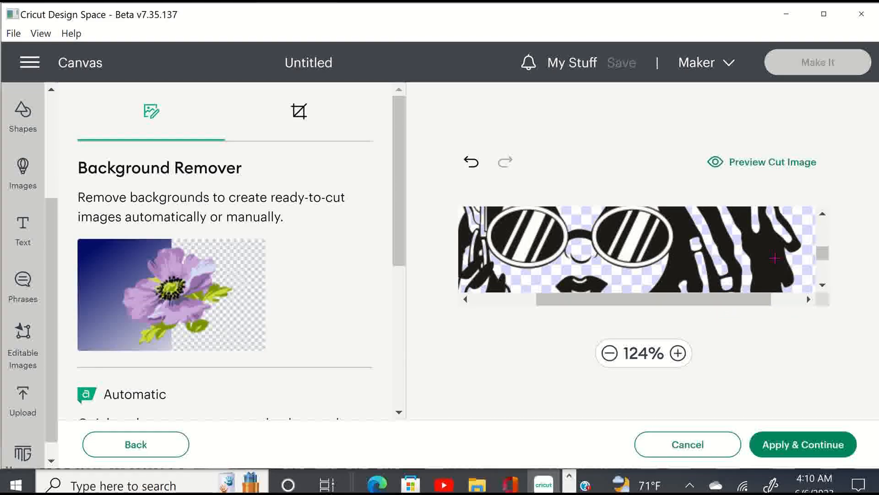
- Preview the cut image, examine the silhouette along its lower edge, and hide the preview again
click(809, 169)
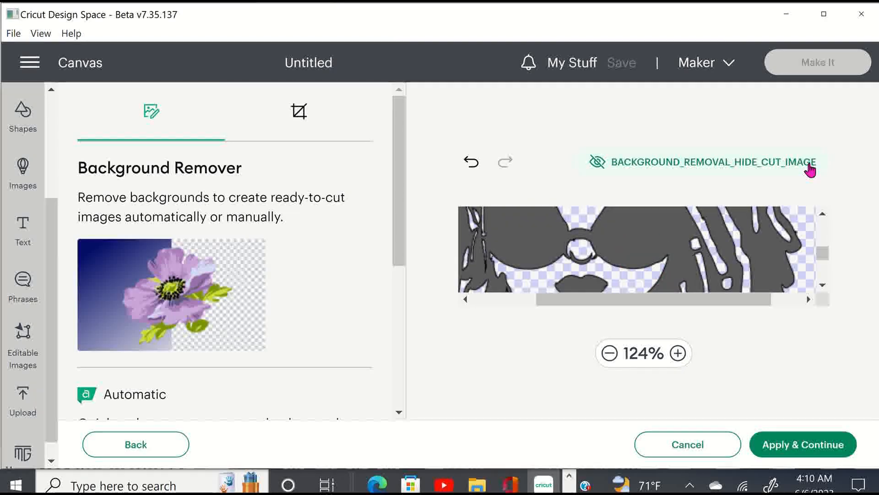
drag(824, 259, 851, 285)
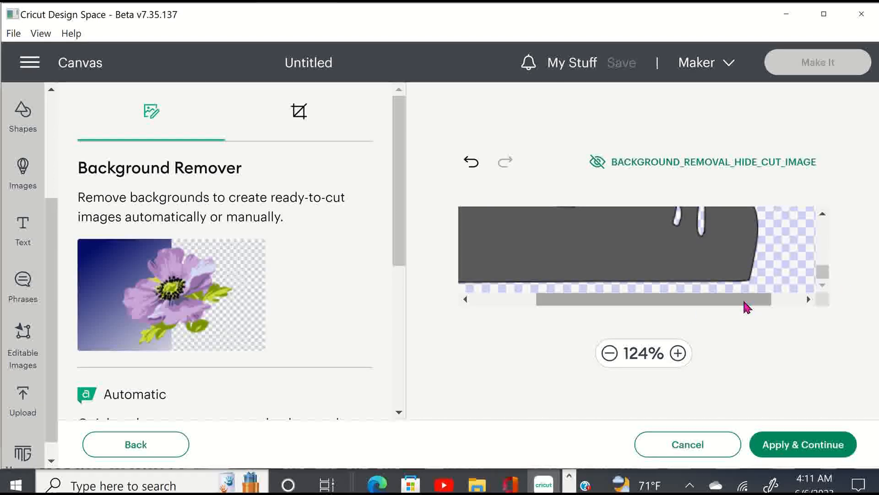
drag(741, 302, 526, 318)
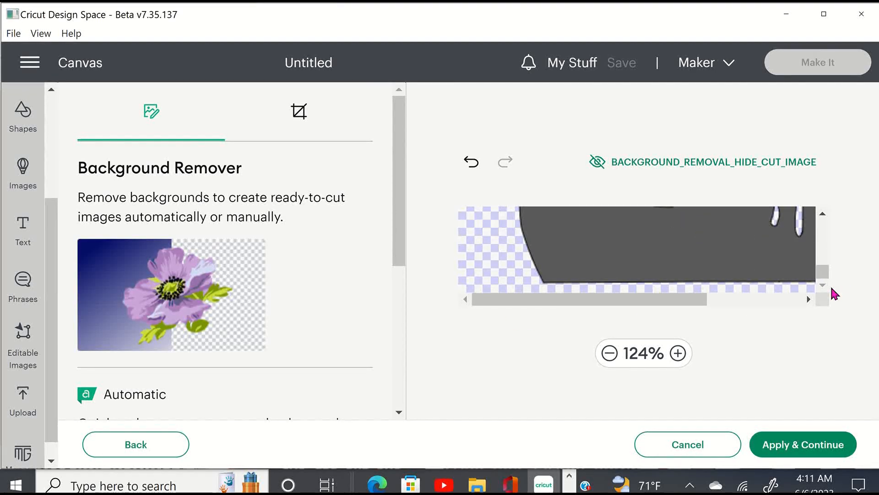
click(753, 170)
- Remove the white fill from the front, collar and sleeve of the woman's sweater
drag(825, 276, 831, 255)
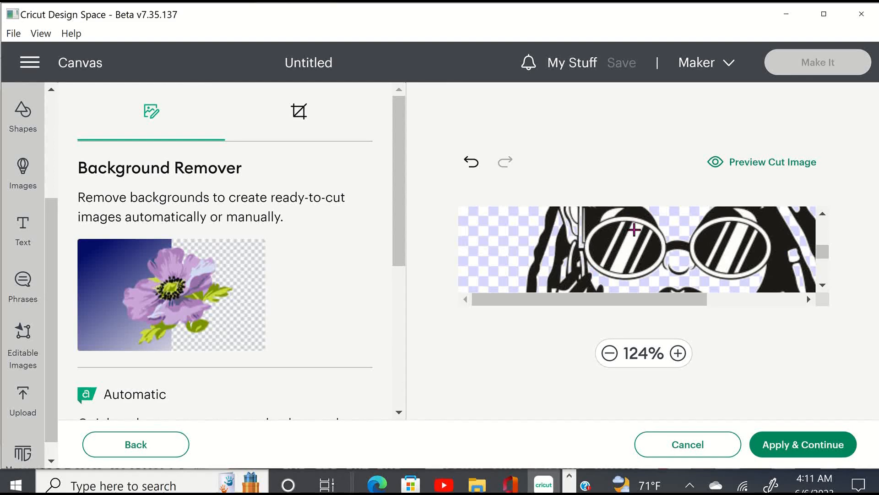
scroll(827, 258, up, 1)
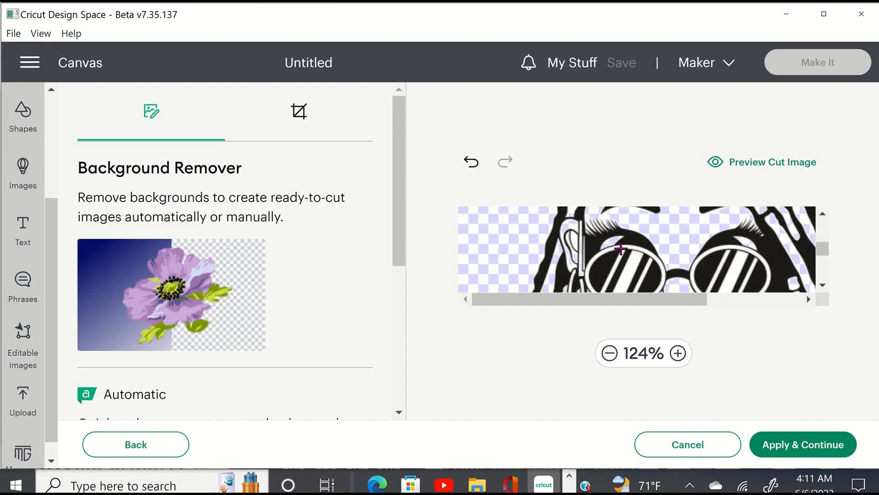
scroll(725, 261, down, 1)
scroll(724, 261, down, 1)
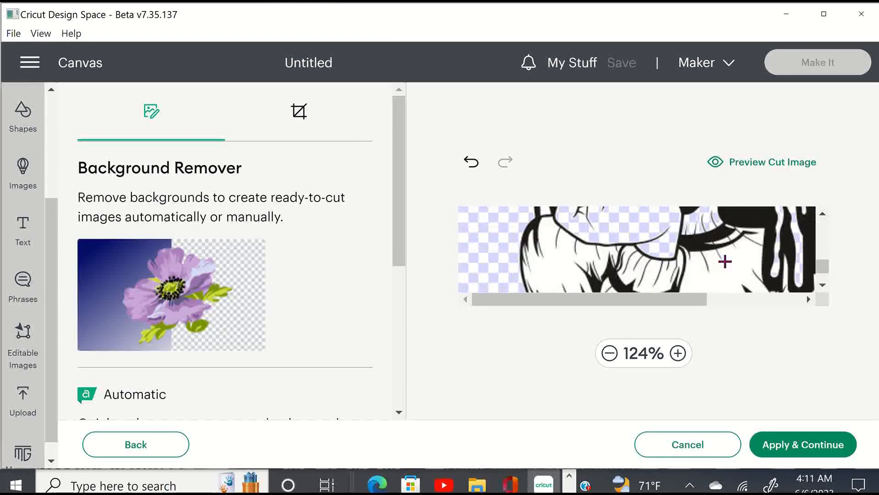
scroll(728, 262, down, 1)
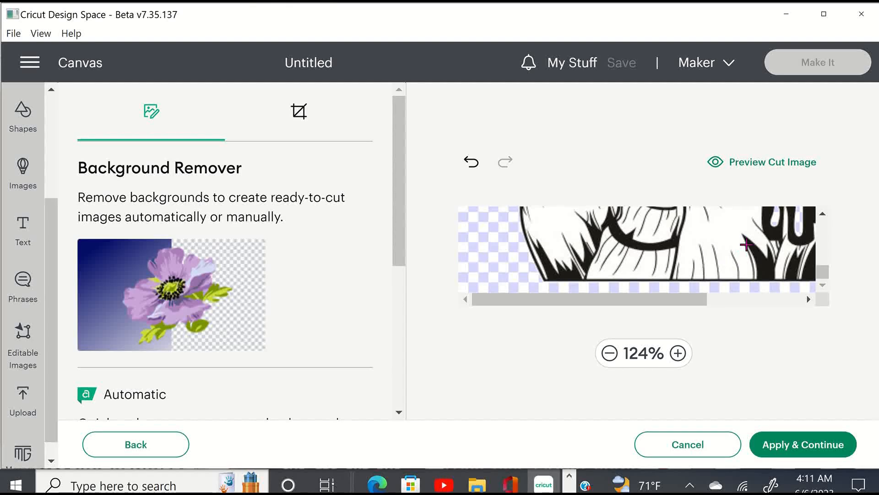
scroll(737, 225, down, 1)
click(650, 245)
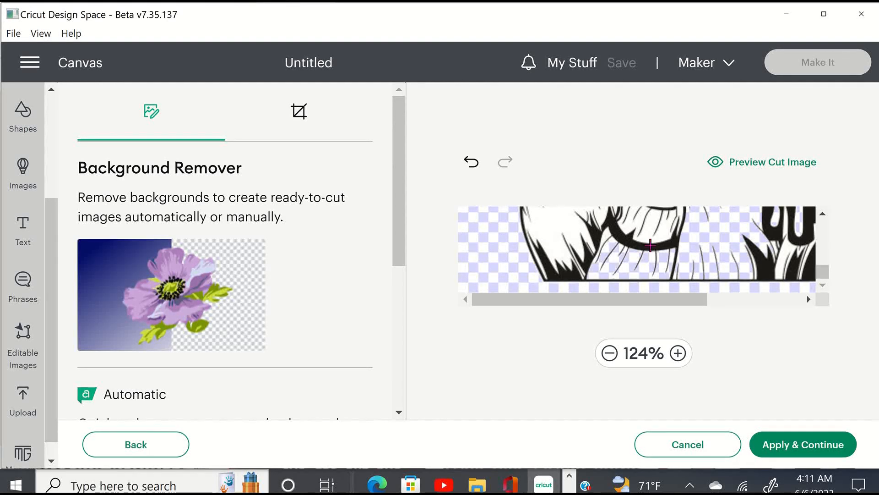
click(563, 230)
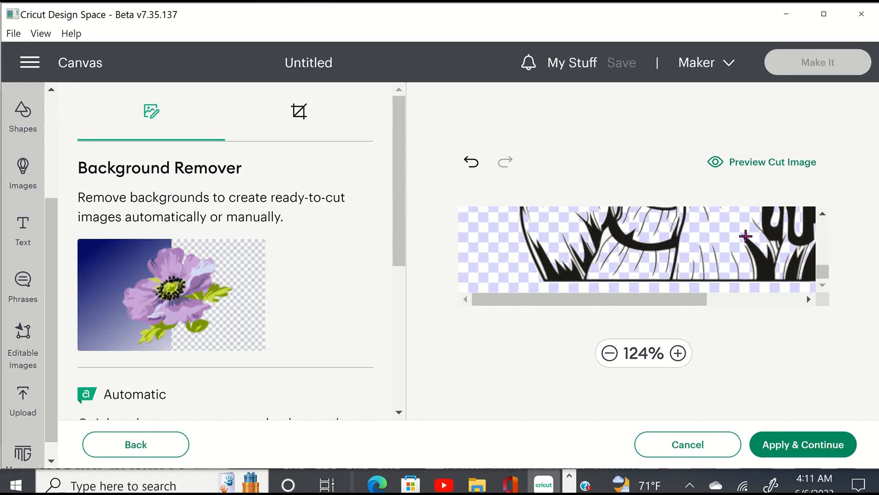
- Try to clear the white area beside the woman's ear at 199% zoom, and undo the removal
scroll(746, 235, up, 3)
scroll(745, 236, down, 2)
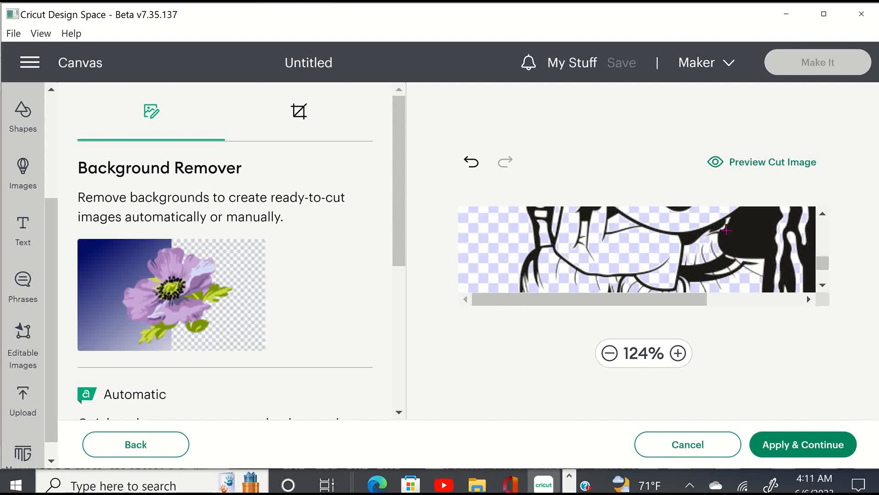
click(679, 354)
click(678, 354)
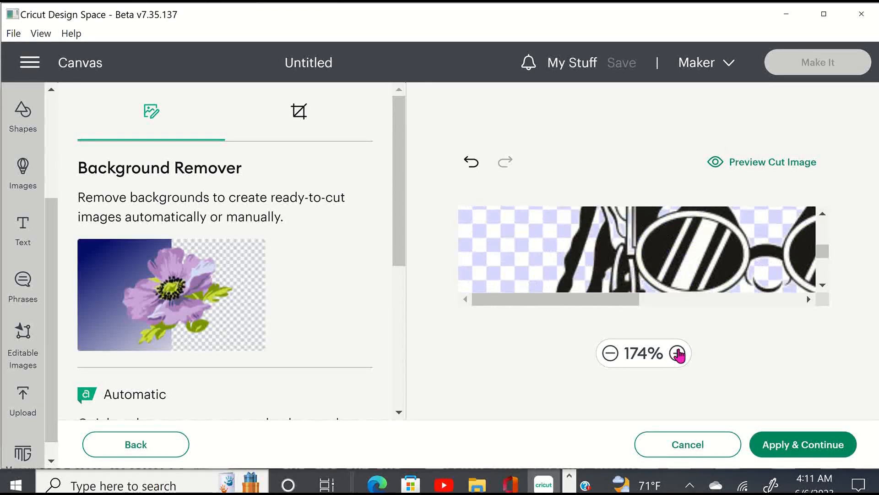
click(678, 355)
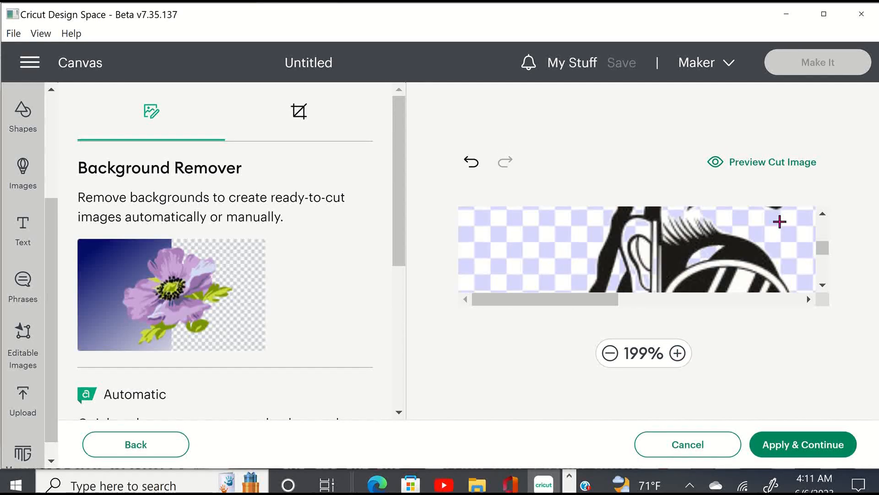
click(647, 248)
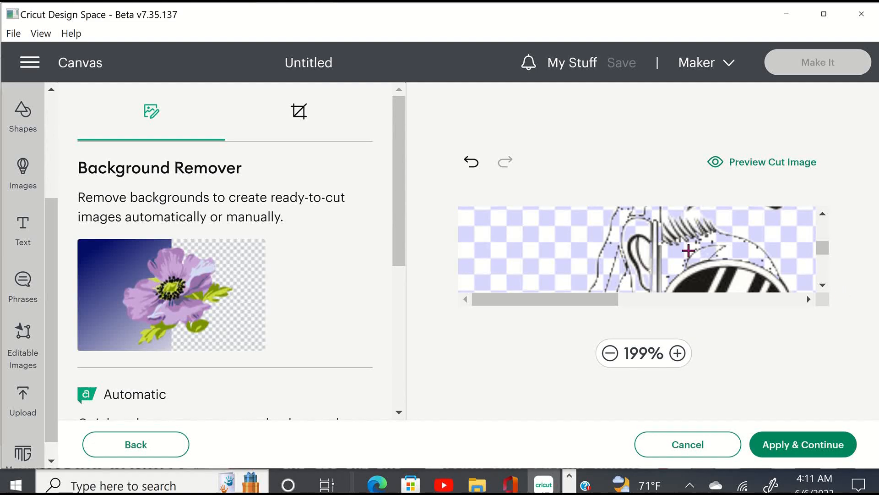
drag(613, 303, 495, 307)
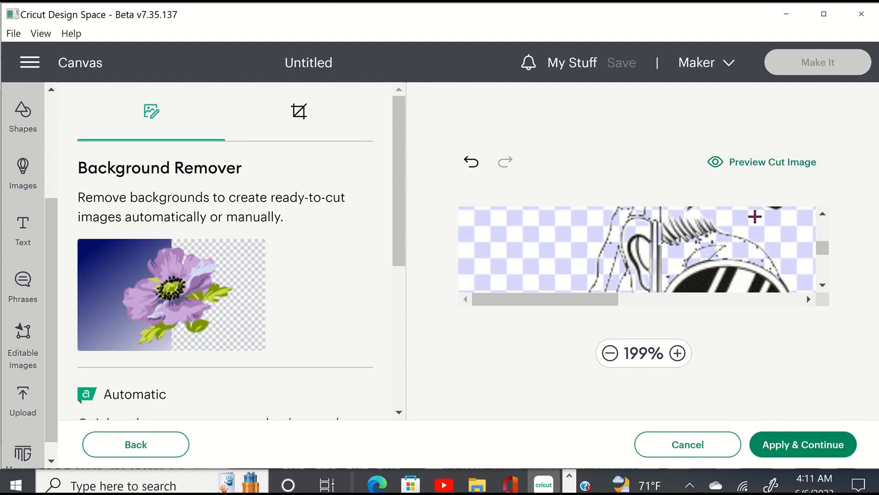
click(470, 165)
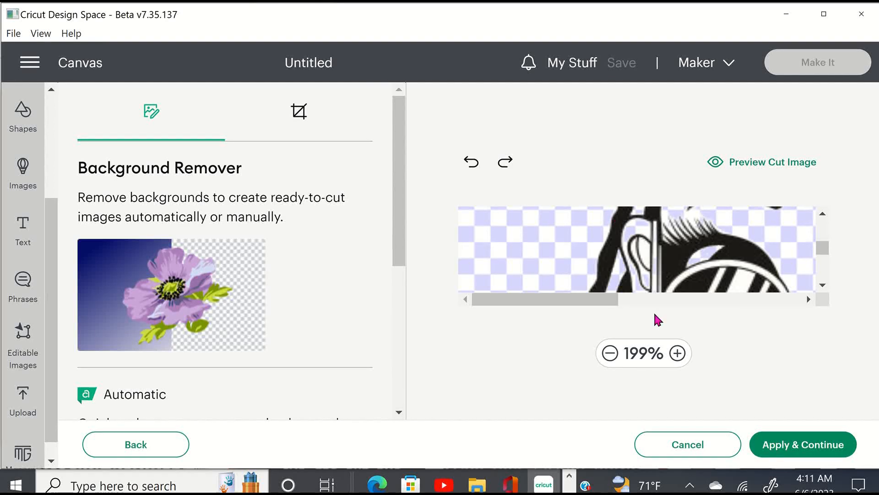
- Clear the white area inside the woman's ear
drag(609, 300, 539, 304)
drag(594, 308, 636, 301)
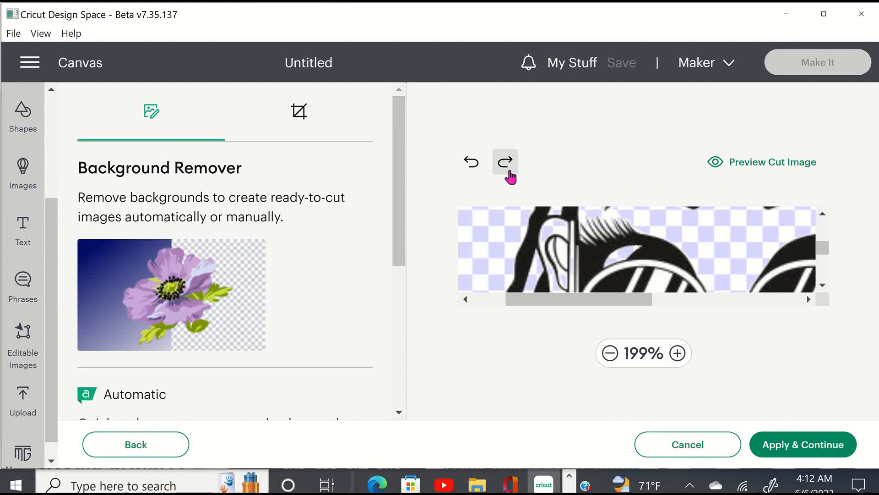
click(564, 260)
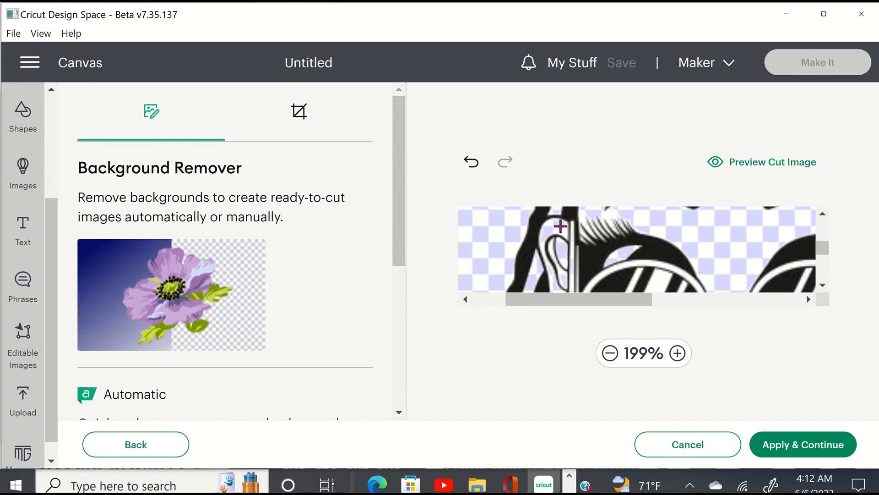
- Examine the hand, dreadlocks, sunglasses, sweater and lower edge of the artwork for leftover white areas
scroll(657, 252, down, 3)
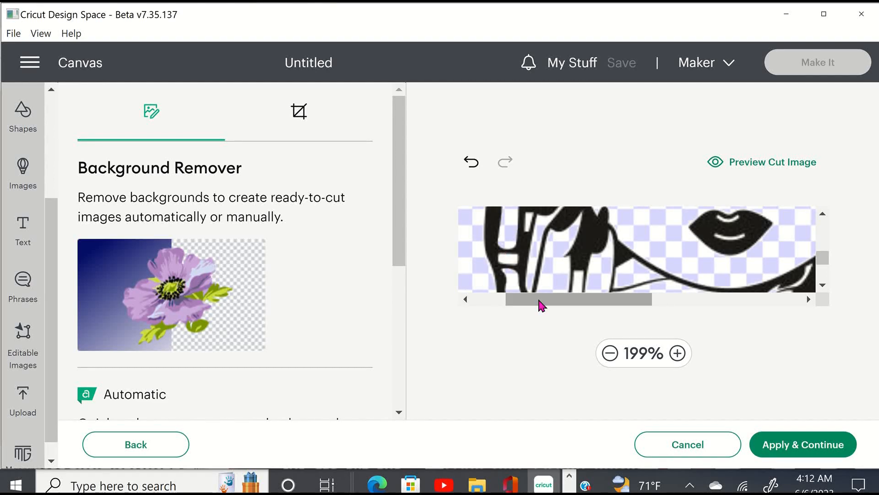
drag(540, 301, 669, 304)
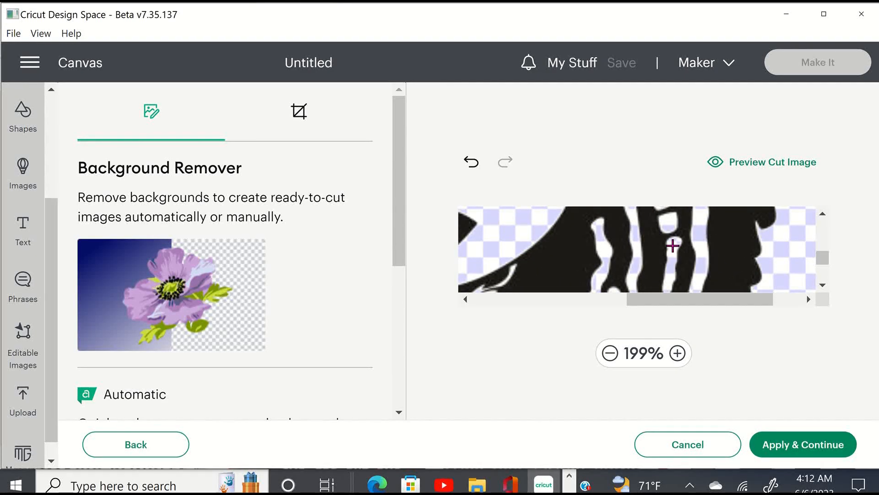
scroll(682, 256, up, 2)
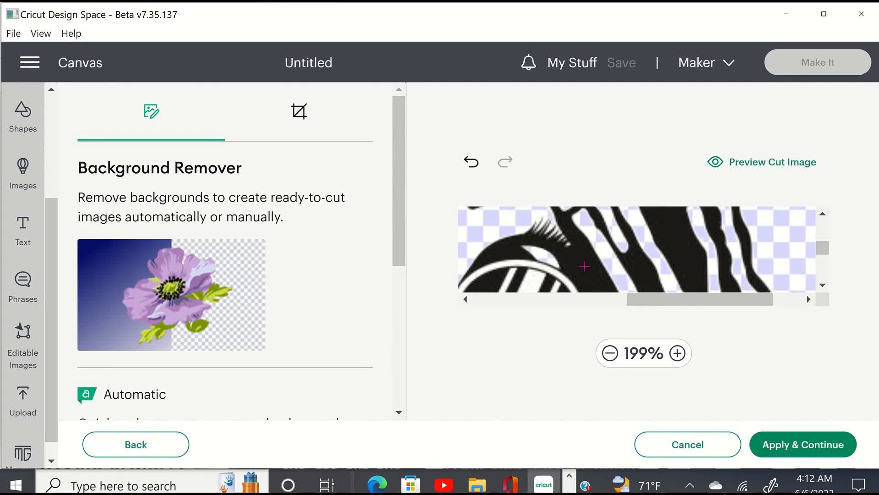
scroll(630, 256, up, 4)
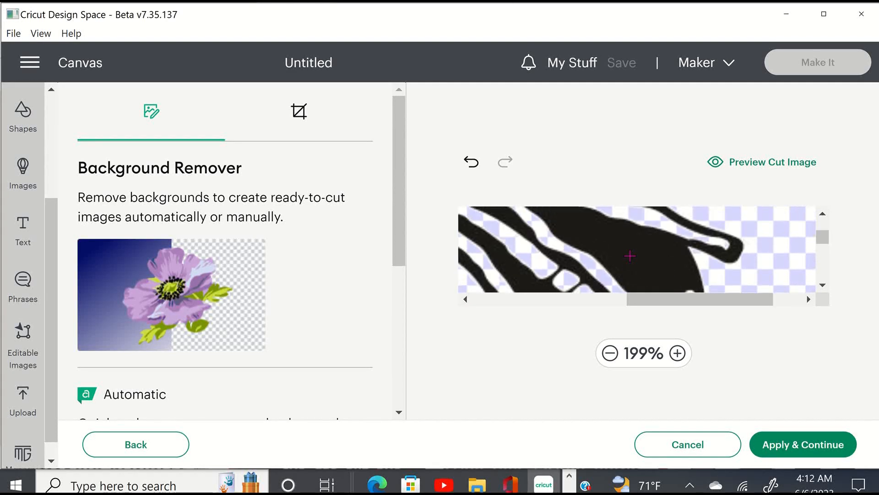
scroll(633, 260, down, 5)
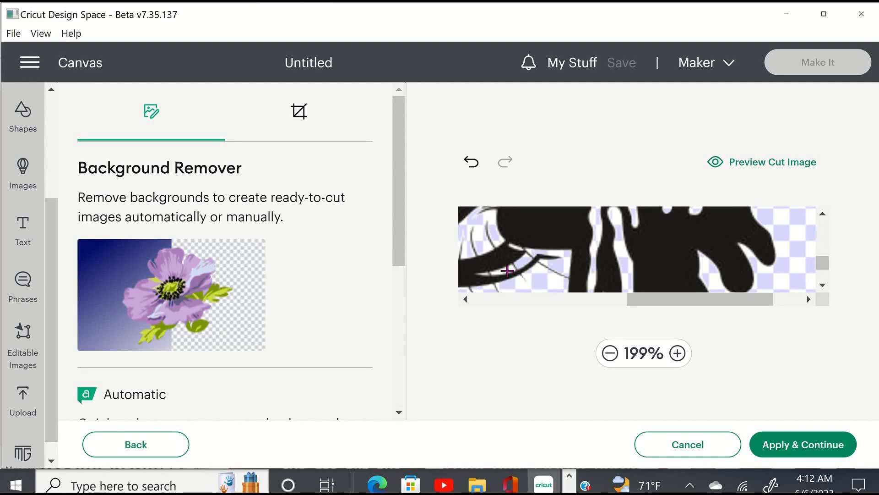
drag(643, 300, 566, 304)
scroll(696, 261, down, 3)
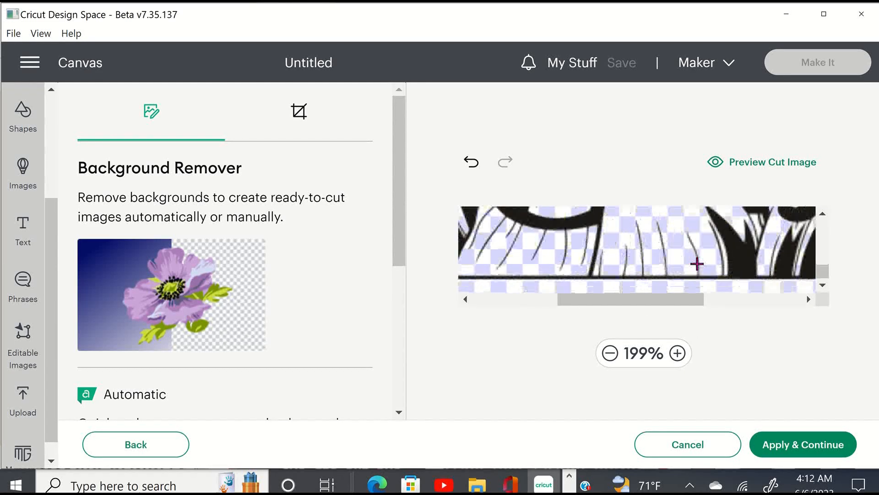
drag(685, 300, 561, 304)
scroll(669, 270, up, 3)
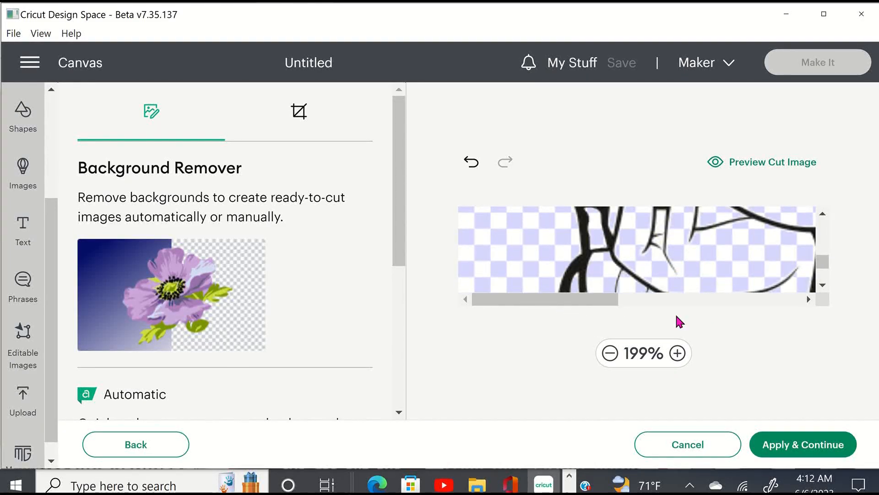
click(610, 353)
click(610, 354)
click(610, 353)
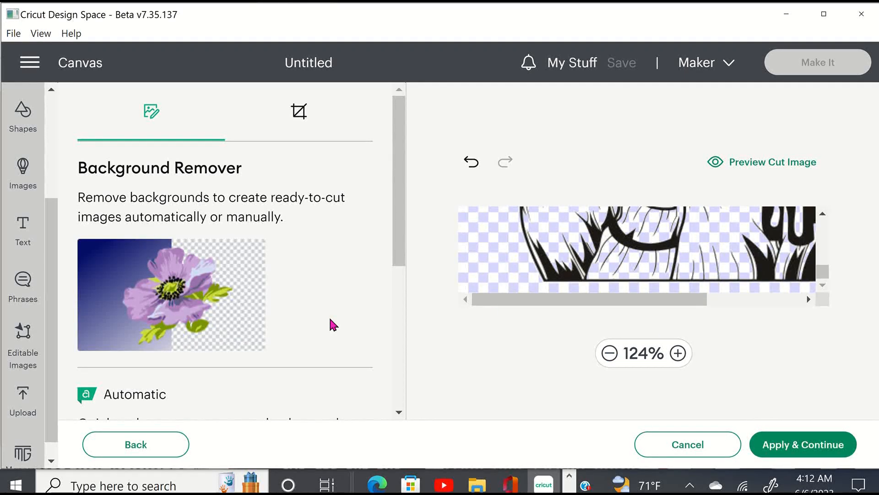
- Apply the background removal and upload the artwork as a Cut Image
click(786, 444)
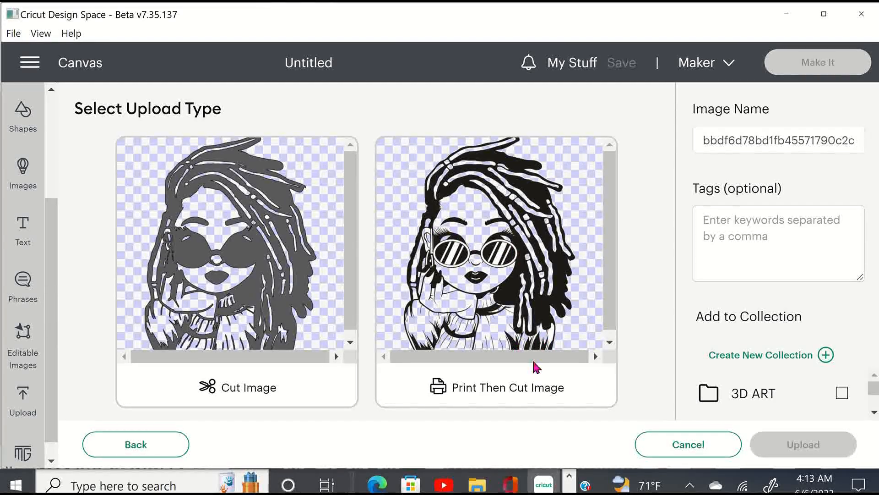
click(315, 398)
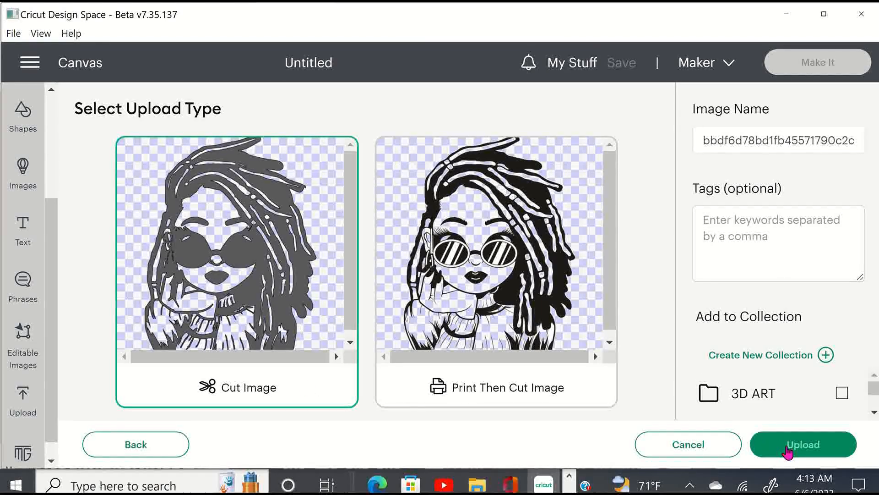
click(771, 443)
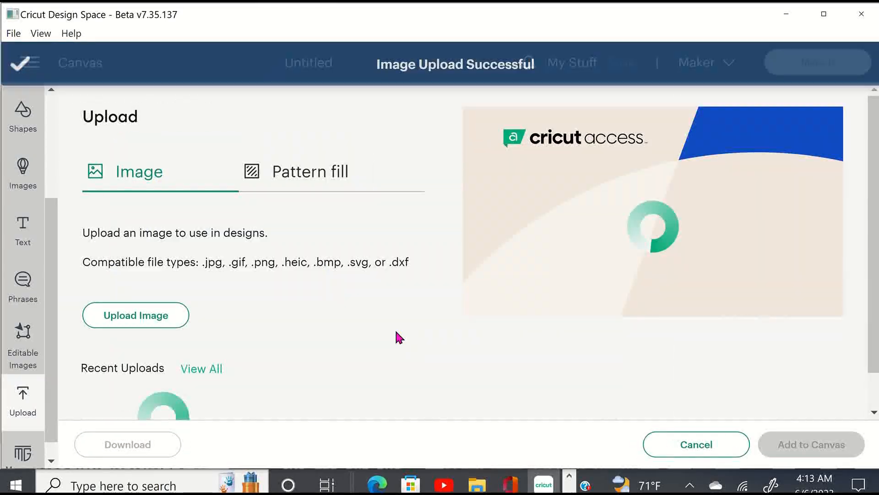
- Add the newly uploaded woman-with-sunglasses image from the recent uploads to the canvas
scroll(209, 330, down, 5)
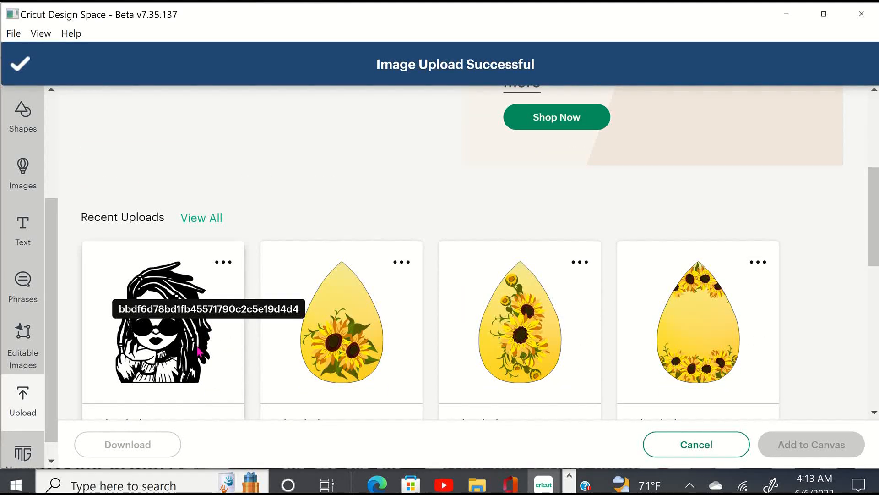
click(163, 291)
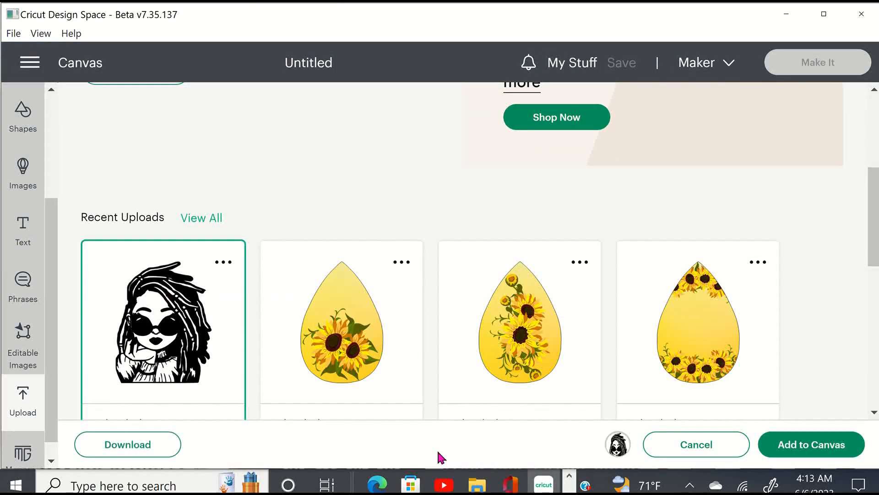
click(800, 447)
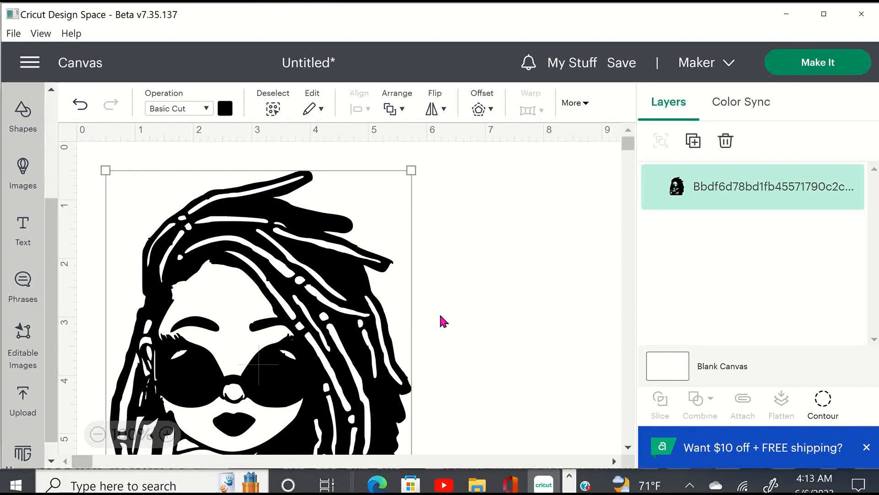
- Move the woman image about 0.9 in right and 0.4 in up on the canvas, and examine it down to its lower edge
click(457, 298)
drag(326, 315, 378, 289)
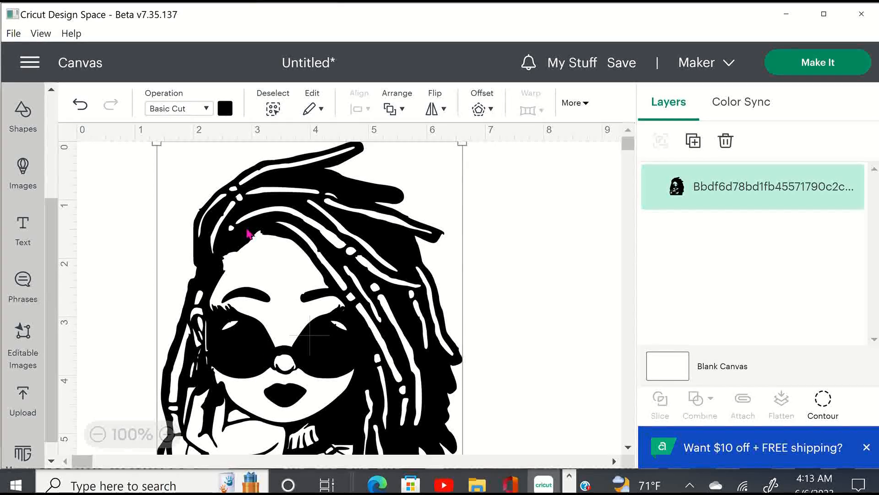
scroll(225, 238, down, 6)
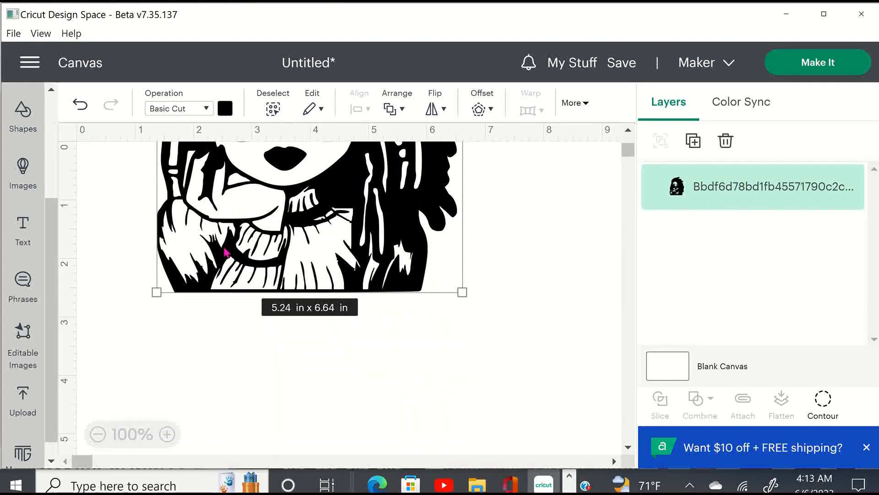
scroll(251, 251, up, 6)
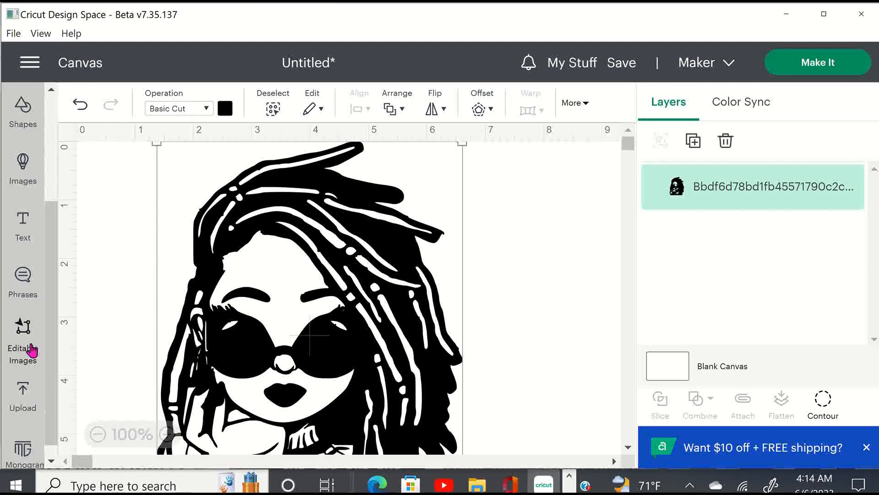
- Start another image upload and open the "womens svg" folder inside womenssvg2 in Downloads
scroll(31, 349, down, 1)
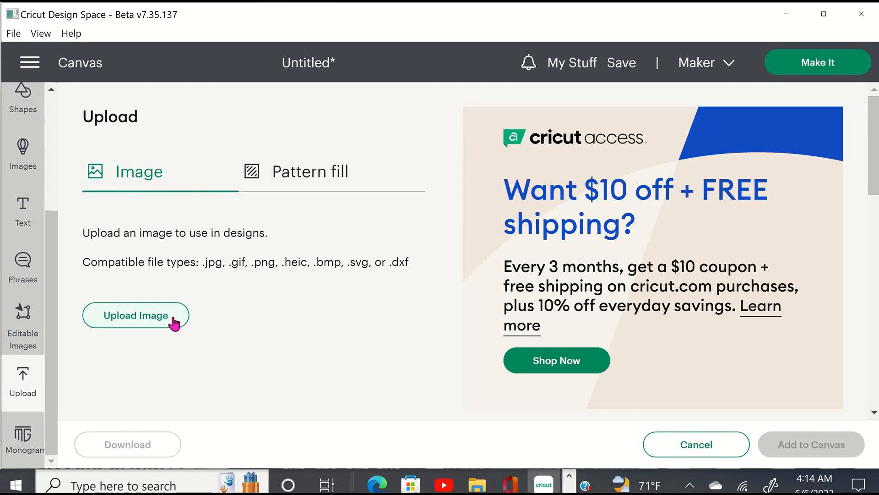
click(172, 322)
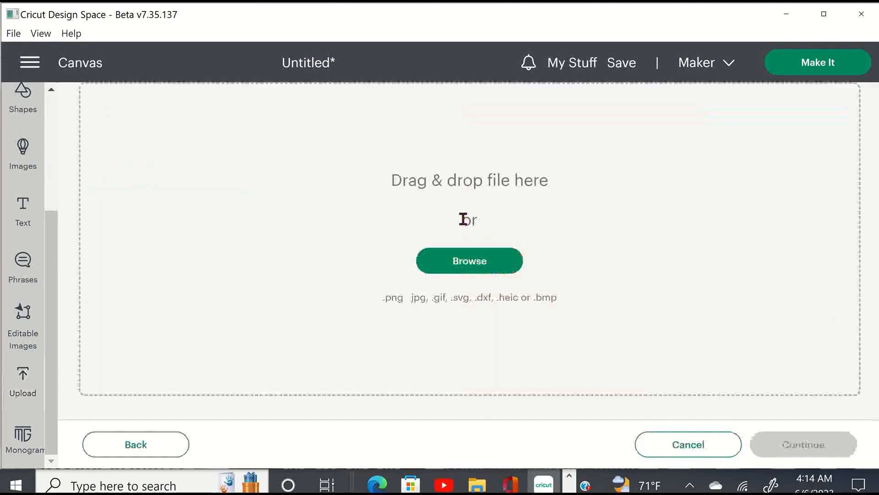
click(487, 263)
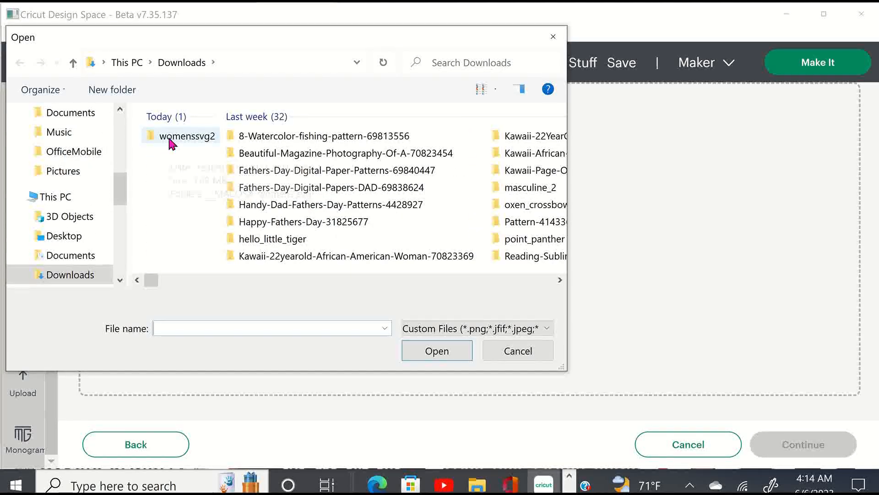
double_click(170, 137)
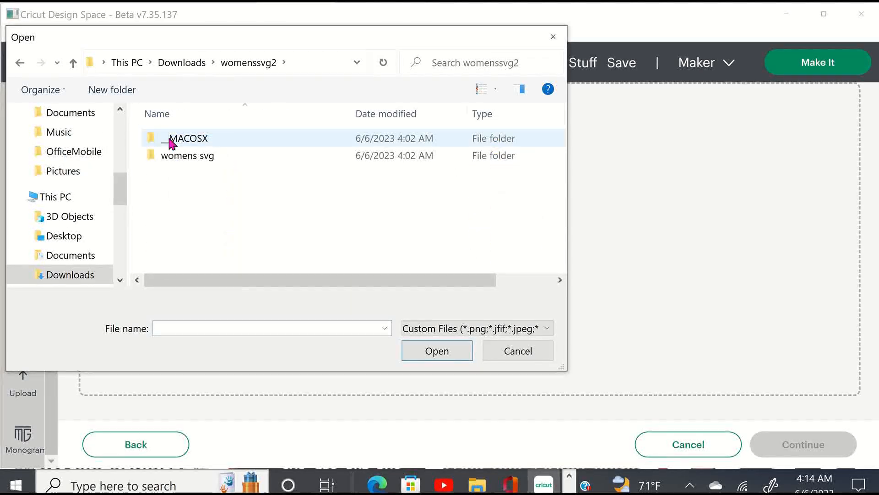
double_click(189, 156)
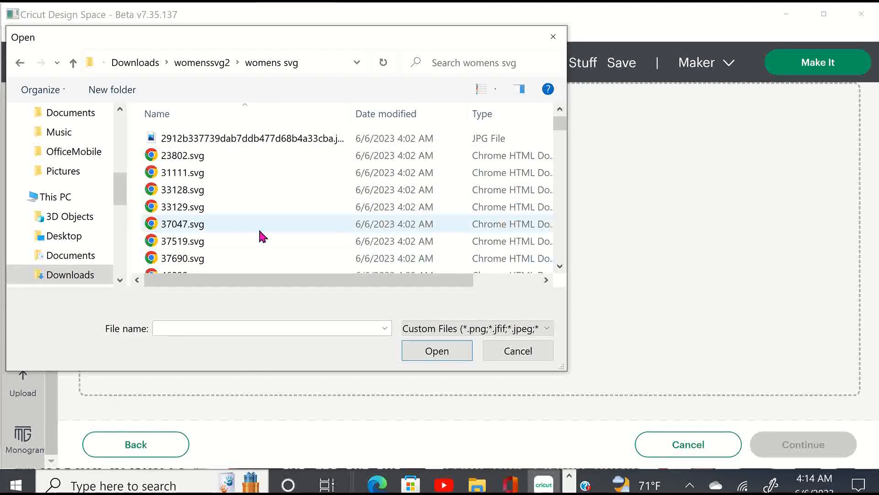
- Look through the files in the "womens svg" folder for another design to upload
click(559, 266)
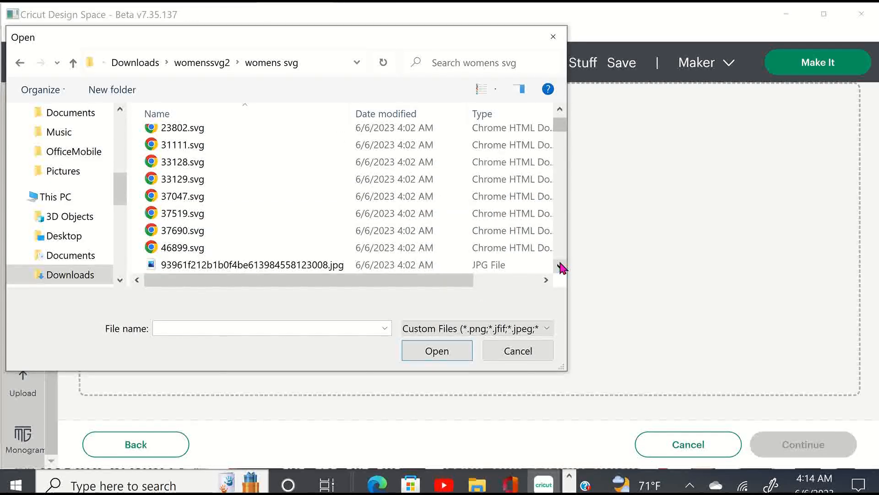
click(560, 264)
click(561, 265)
click(562, 265)
click(562, 265)
click(563, 266)
click(564, 267)
click(565, 267)
click(565, 268)
scroll(563, 268, down, 12)
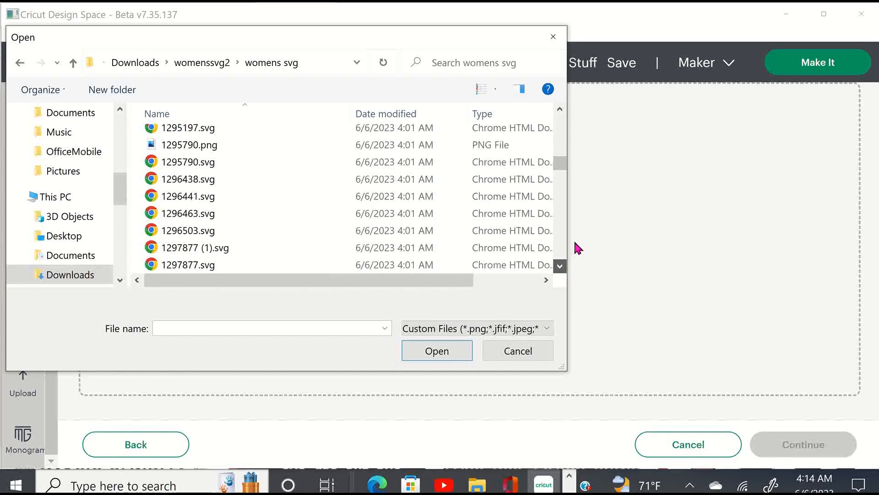
scroll(577, 248, down, 10)
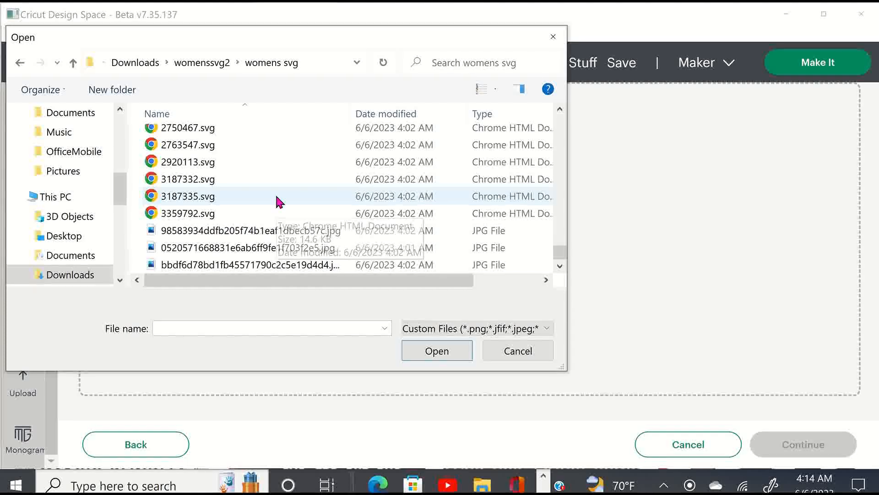
scroll(277, 197, up, 2)
scroll(276, 202, up, 10)
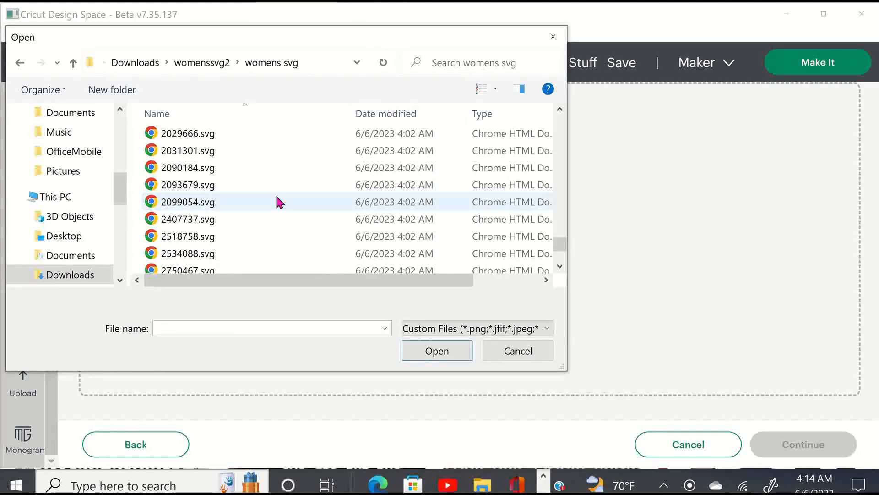
scroll(281, 199, up, 12)
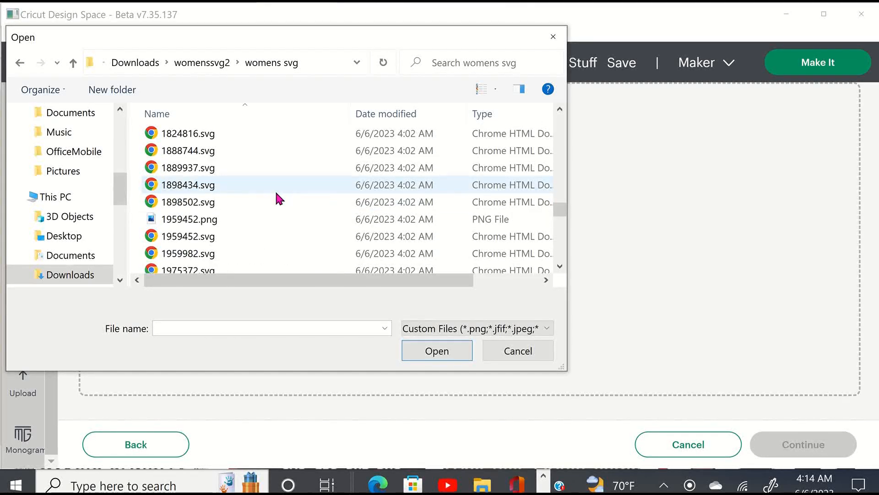
scroll(277, 189, up, 9)
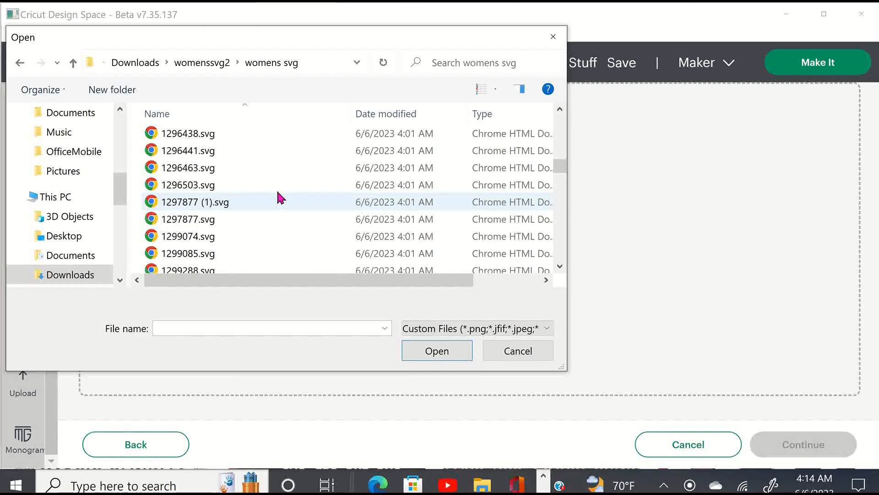
scroll(272, 186, up, 8)
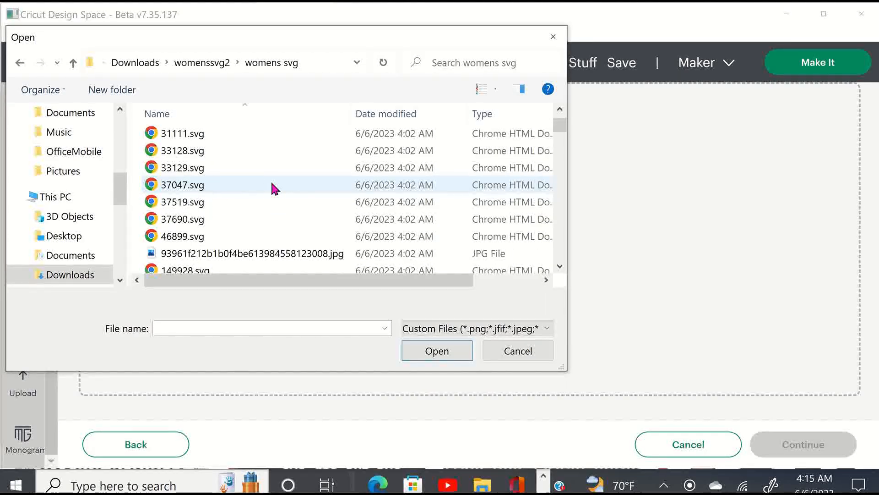
scroll(273, 188, up, 1)
- Open 1180883.svg from the "womens svg" folder as the image to upload
scroll(275, 188, down, 5)
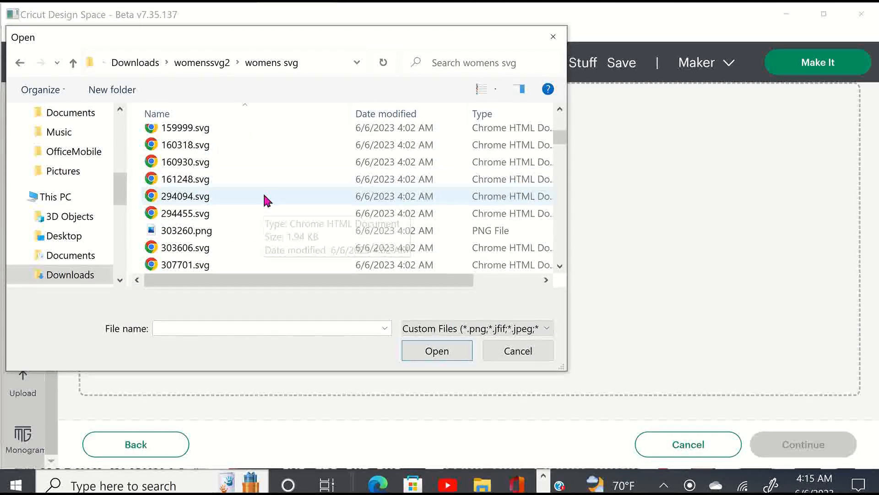
scroll(262, 191, down, 2)
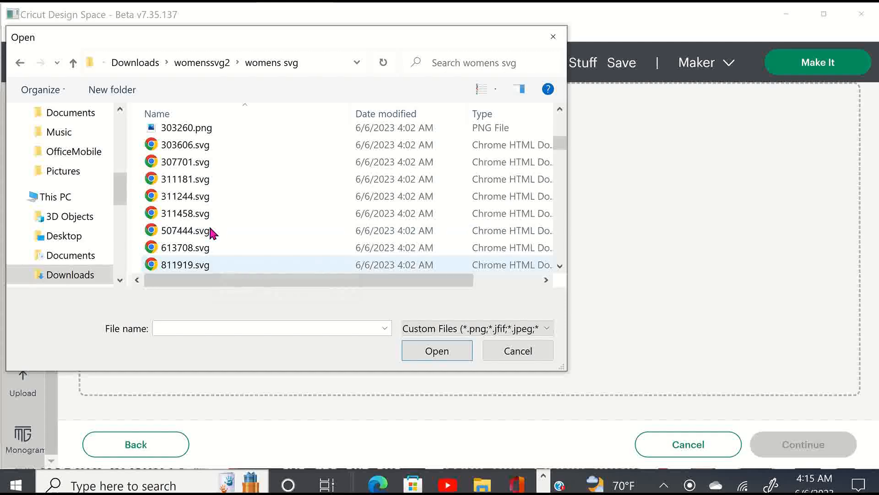
scroll(210, 232, down, 2)
scroll(211, 236, down, 2)
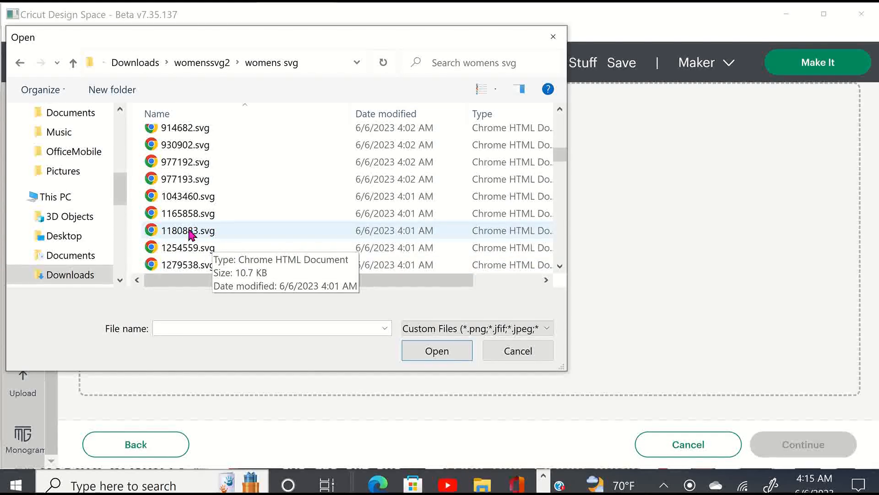
double_click(192, 233)
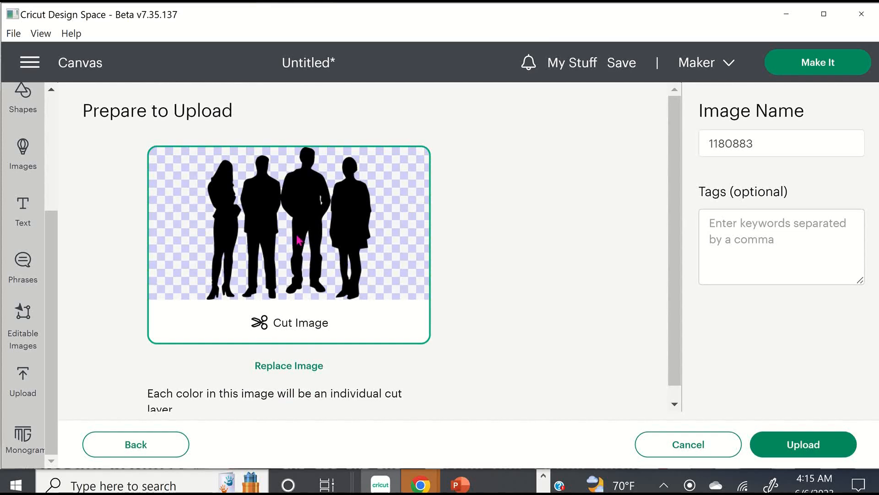
- Discard the silhouette image to replace it, browse for another file, and cancel the file selection
click(296, 366)
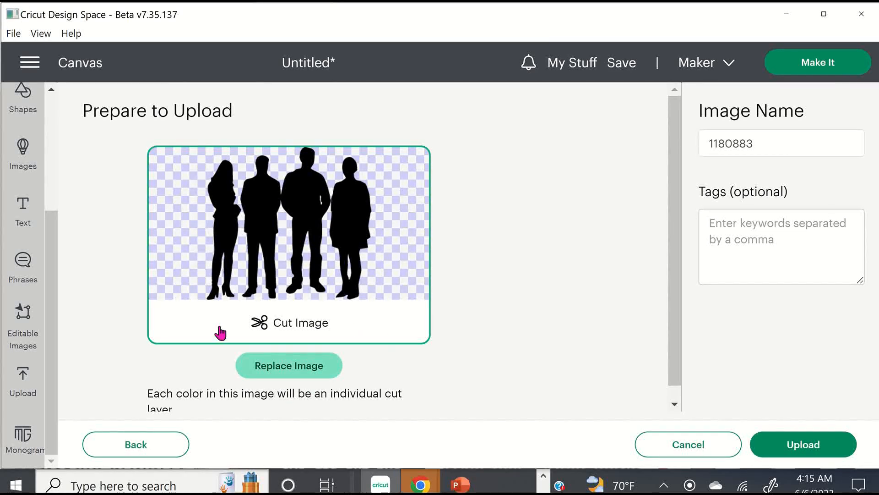
click(504, 265)
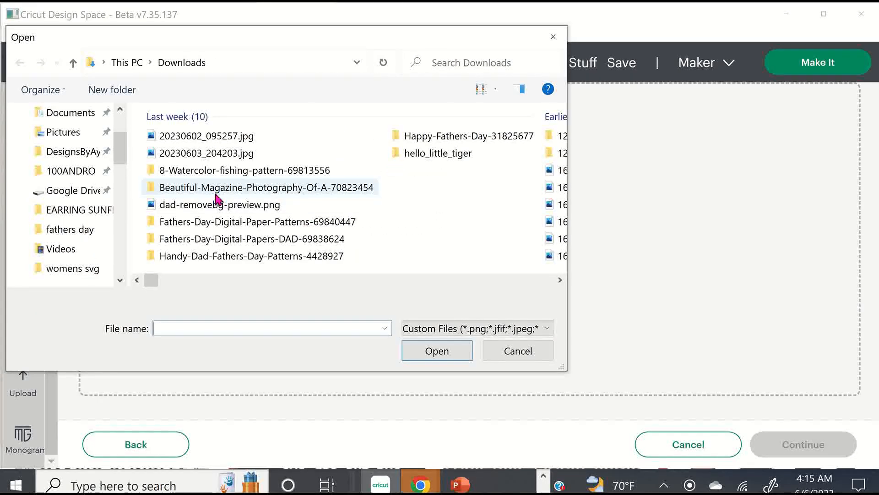
click(519, 357)
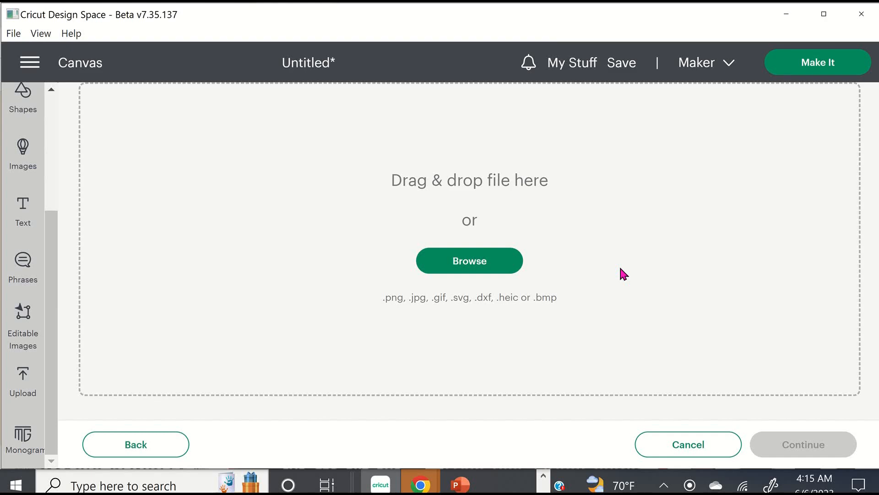
- Switch to the Etsy order confirmation page in Chrome and look through its recommended items and recent activity
click(545, 479)
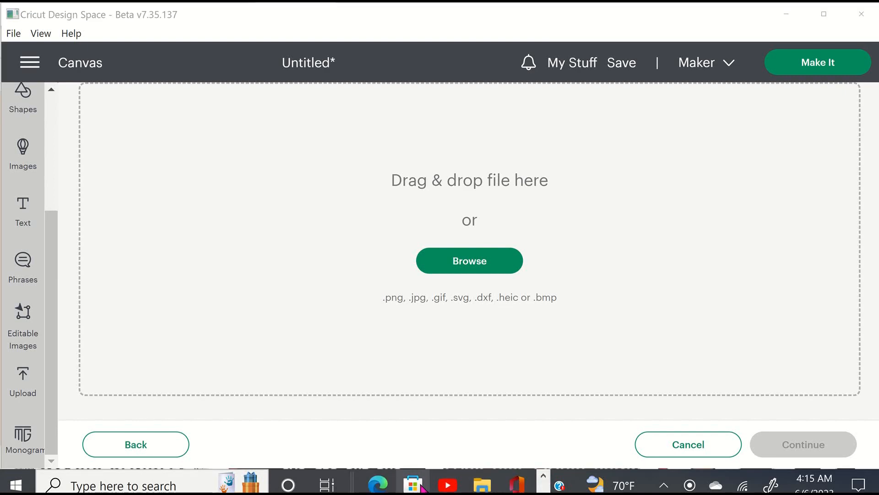
click(544, 490)
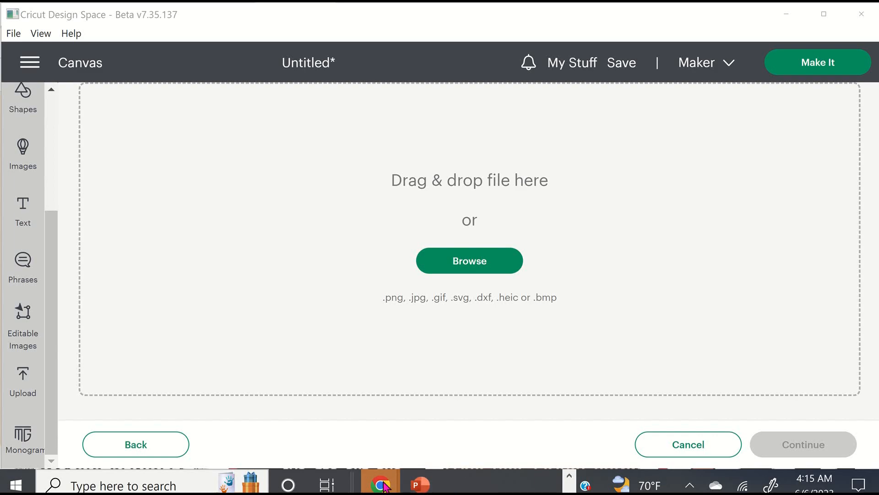
mouse_move(387, 489)
mouse_move(600, 403)
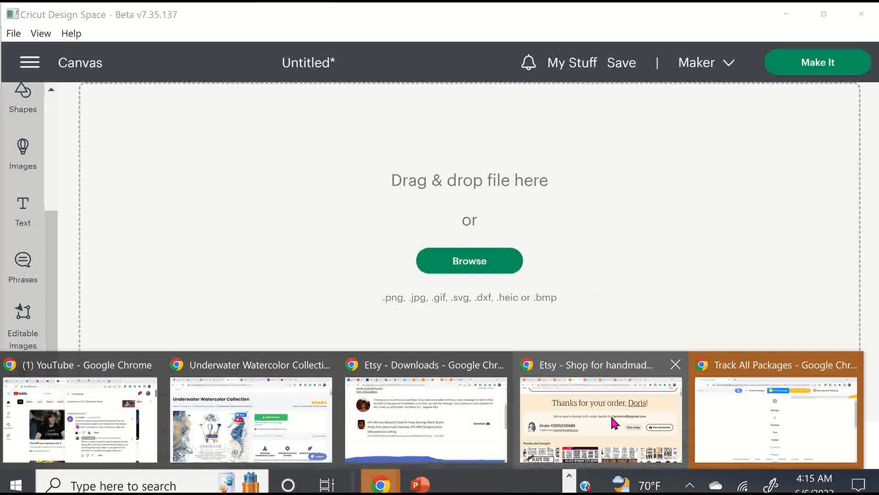
click(601, 412)
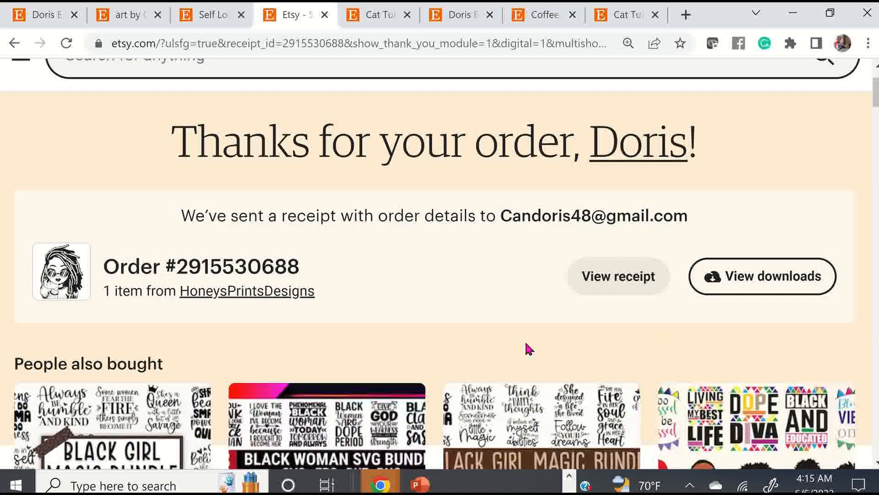
scroll(476, 287, down, 15)
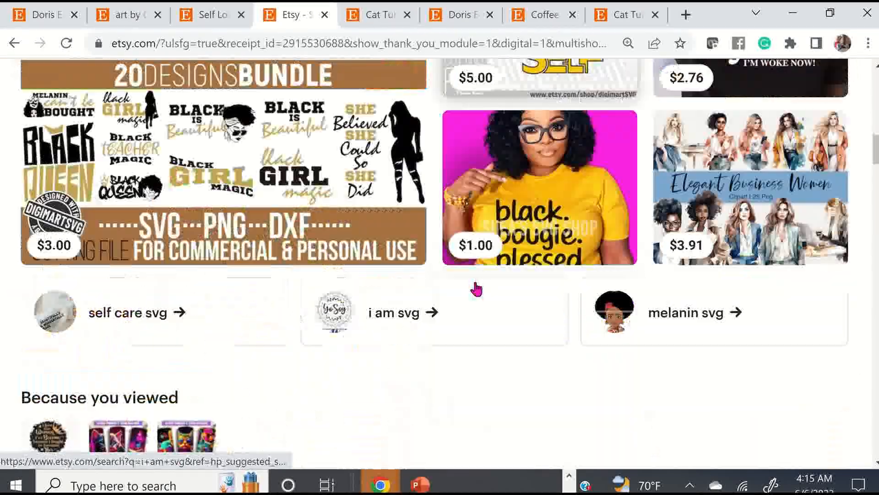
scroll(476, 287, down, 10)
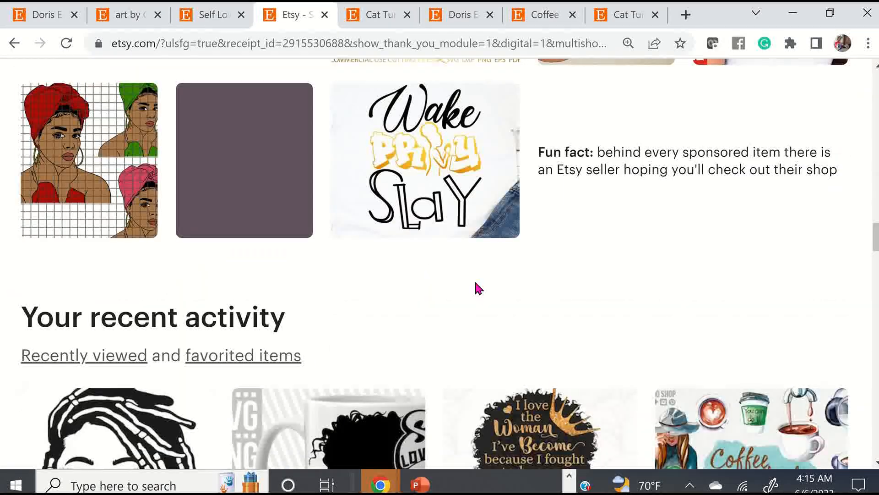
scroll(475, 288, down, 5)
scroll(471, 284, up, 5)
scroll(471, 283, up, 20)
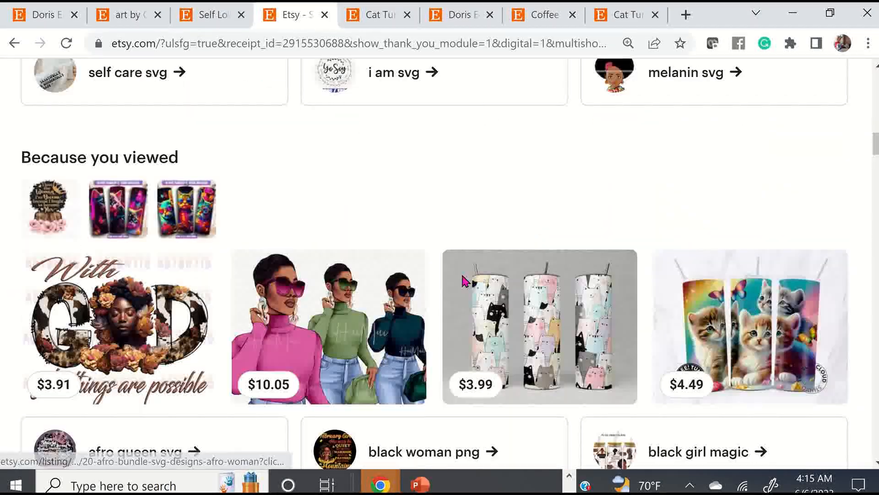
scroll(464, 280, up, 2)
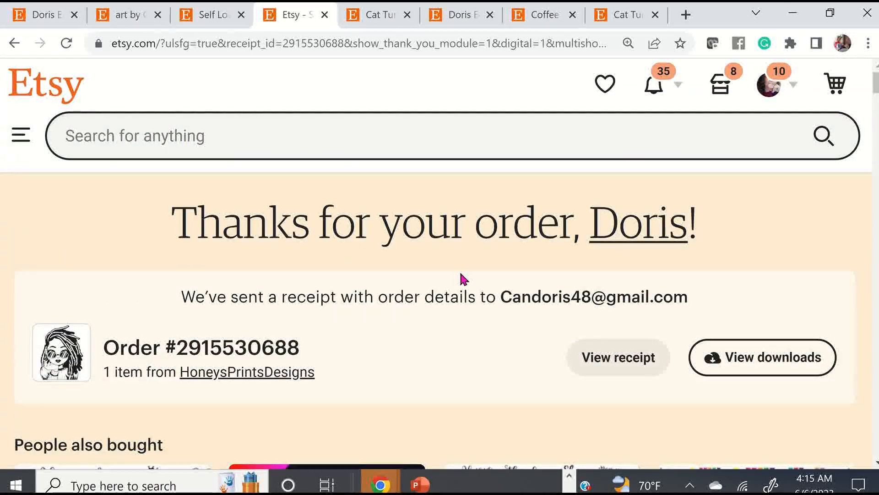
- Go back to the self-love SVG listing on Etsy and examine its main image of the woman with sunglasses
click(17, 44)
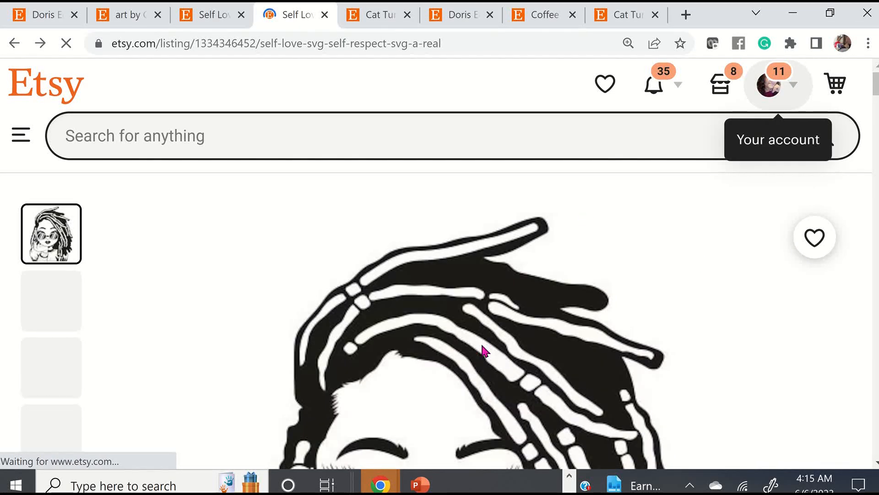
scroll(484, 345, down, 7)
scroll(486, 347, up, 1)
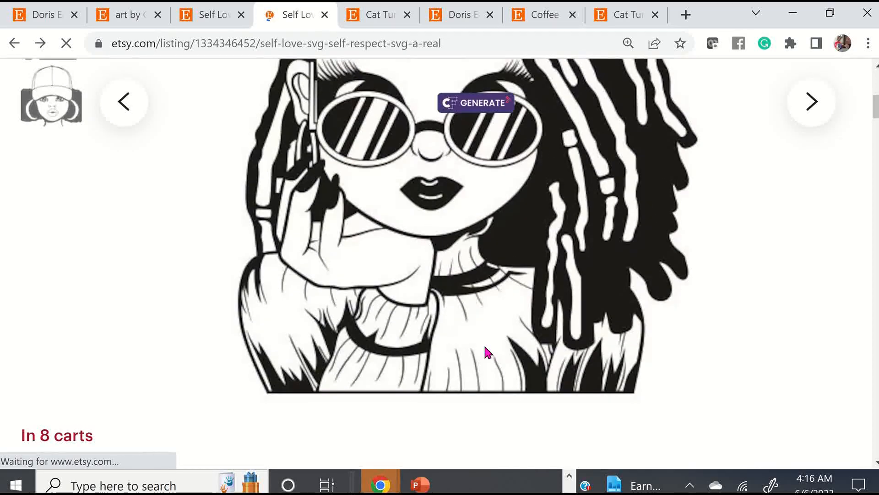
scroll(575, 333, up, 1)
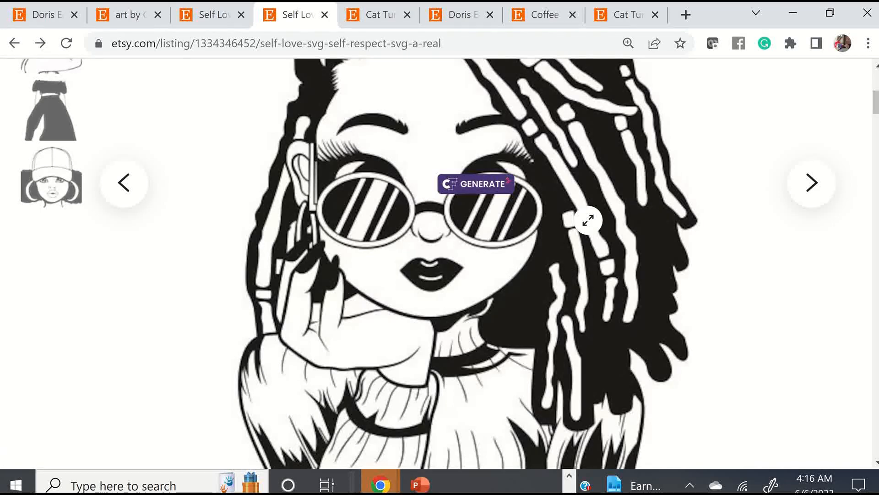
scroll(585, 218, up, 5)
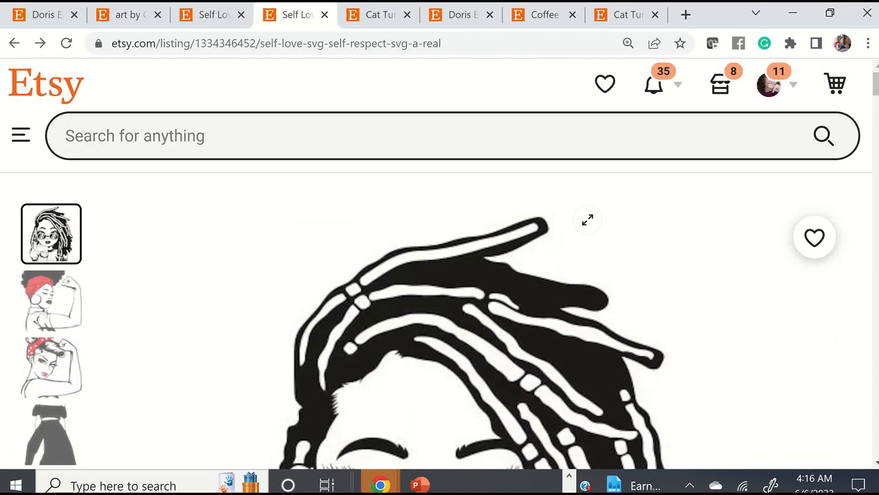
scroll(587, 220, down, 4)
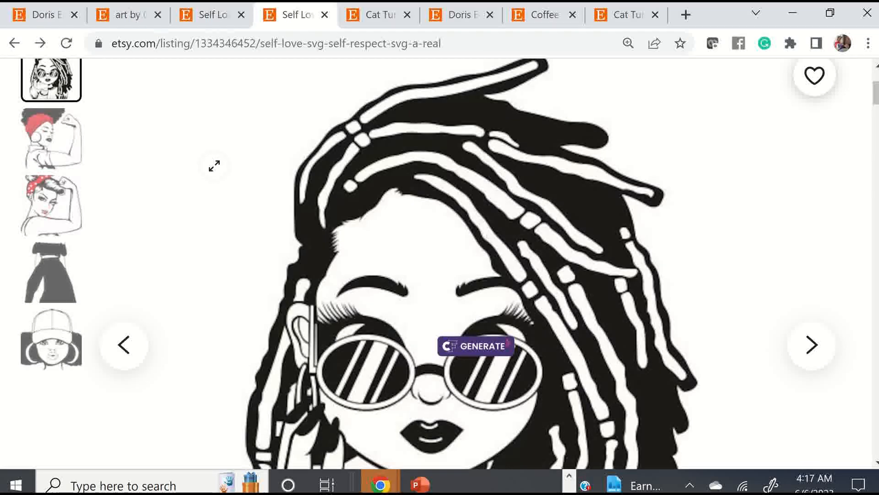
mouse_move(539, 21)
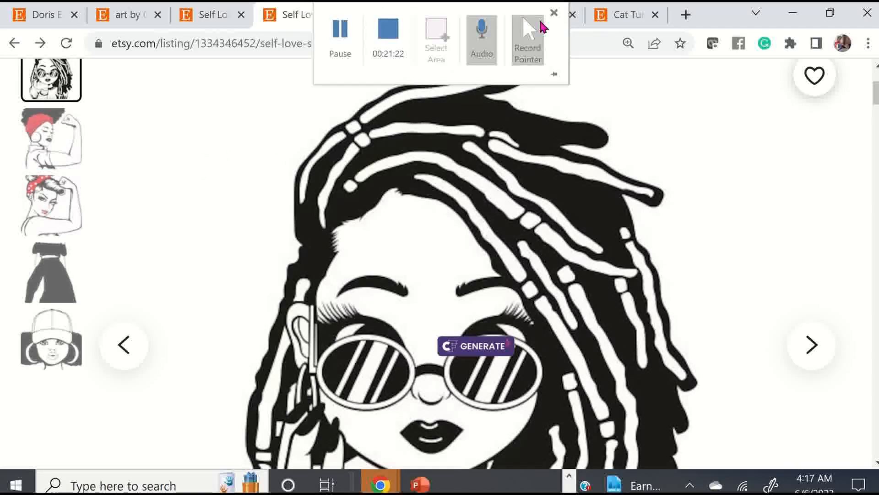